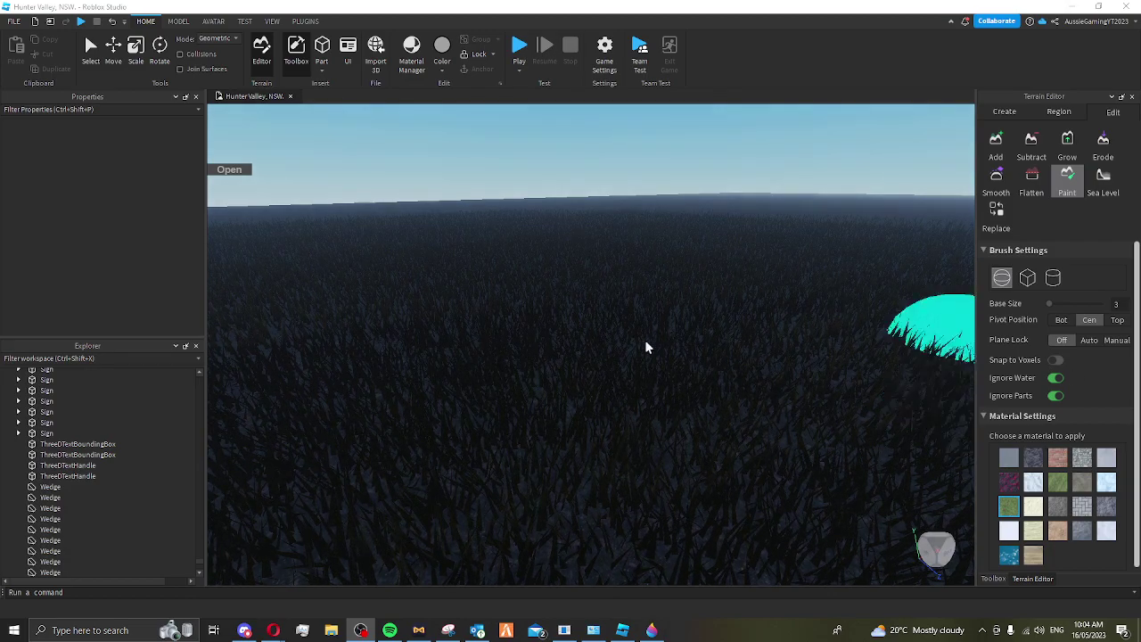
Orbit the Studio view to look over the terrain scene
mouse_move(600, 348)
right_mouse_down()
mouse_move(624, 357)
mouse_move(647, 325)
right_mouse_up()
right_click(623, 357)
left_click(711, 319)
left_click(571, 343)
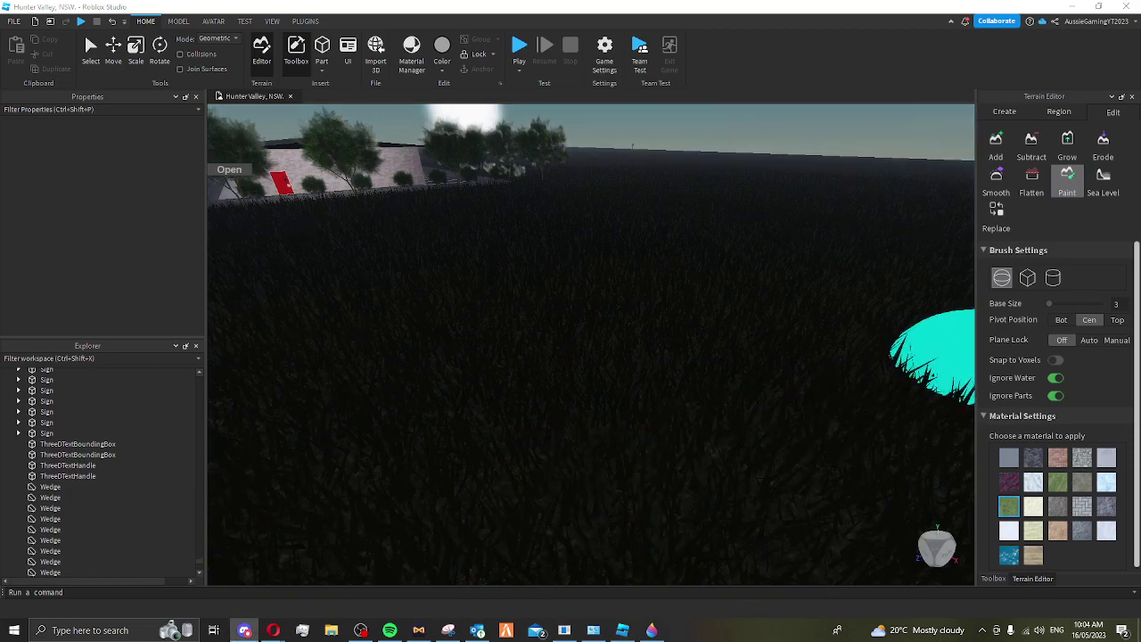
In the Discord DM, view two of the shared car screenshots full size
key("alt+Tab")
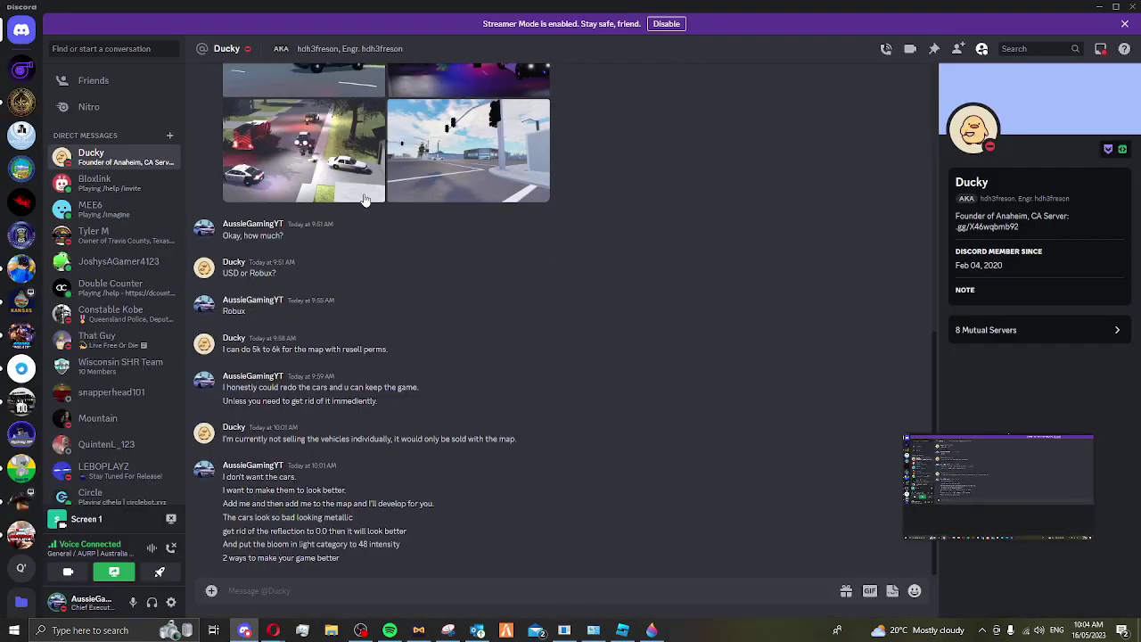
scroll(364, 214, "up", 2)
scroll(347, 223, "up", 1)
scroll(312, 226, "up", 2)
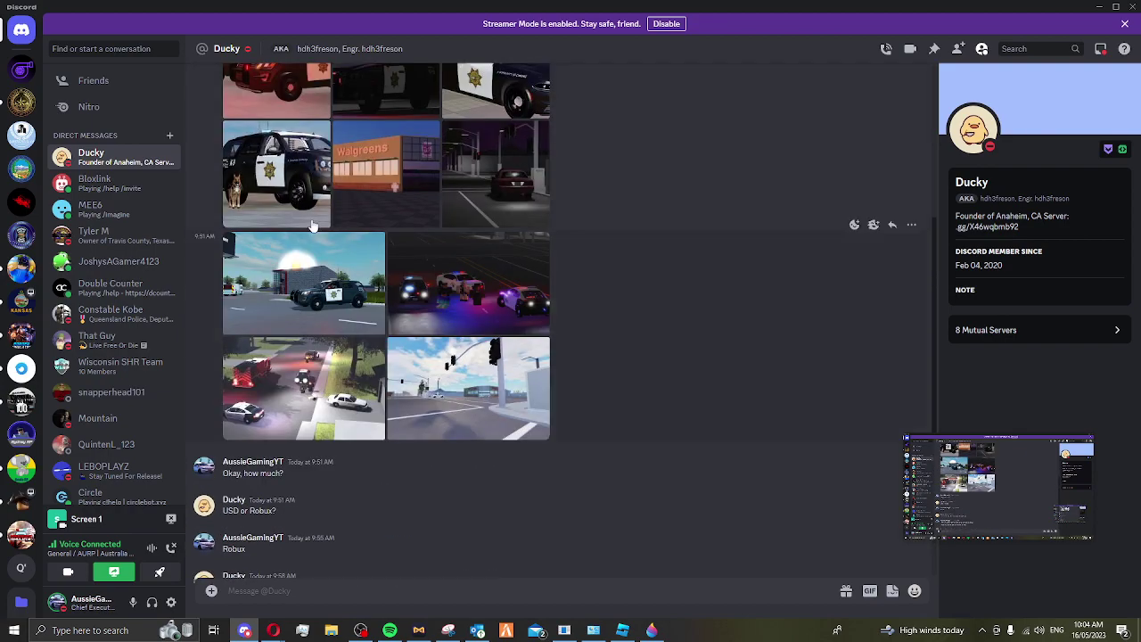
left_click(314, 269)
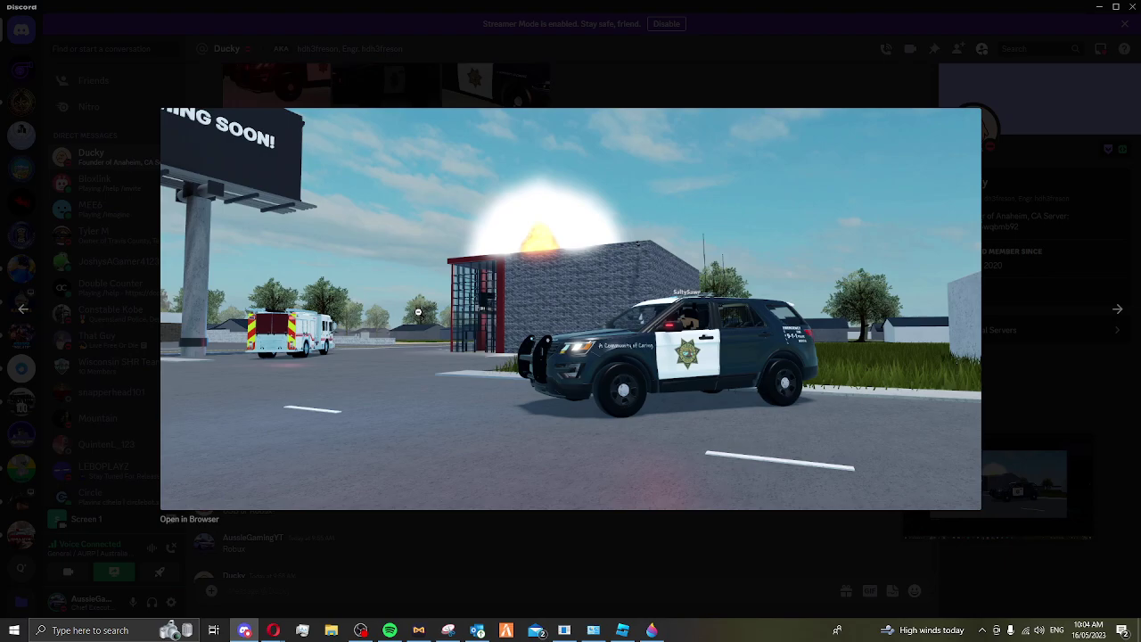
left_click(386, 553)
scroll(393, 482, "down", 5)
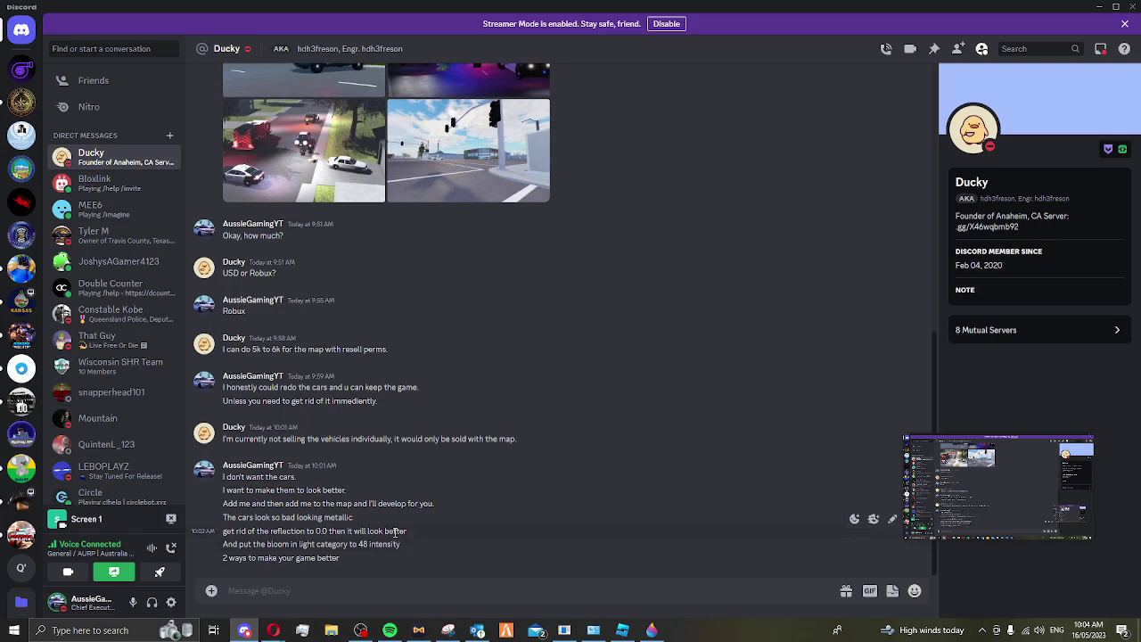
scroll(348, 385, "up", 3)
scroll(349, 385, "up", 4)
left_click(350, 314)
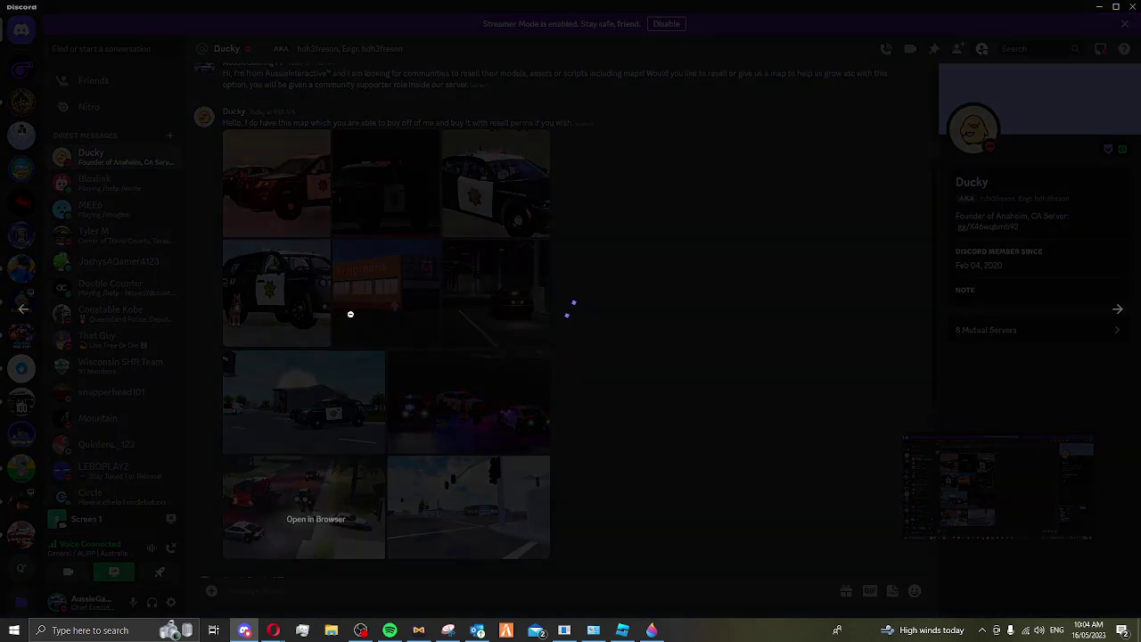
left_click(646, 533)
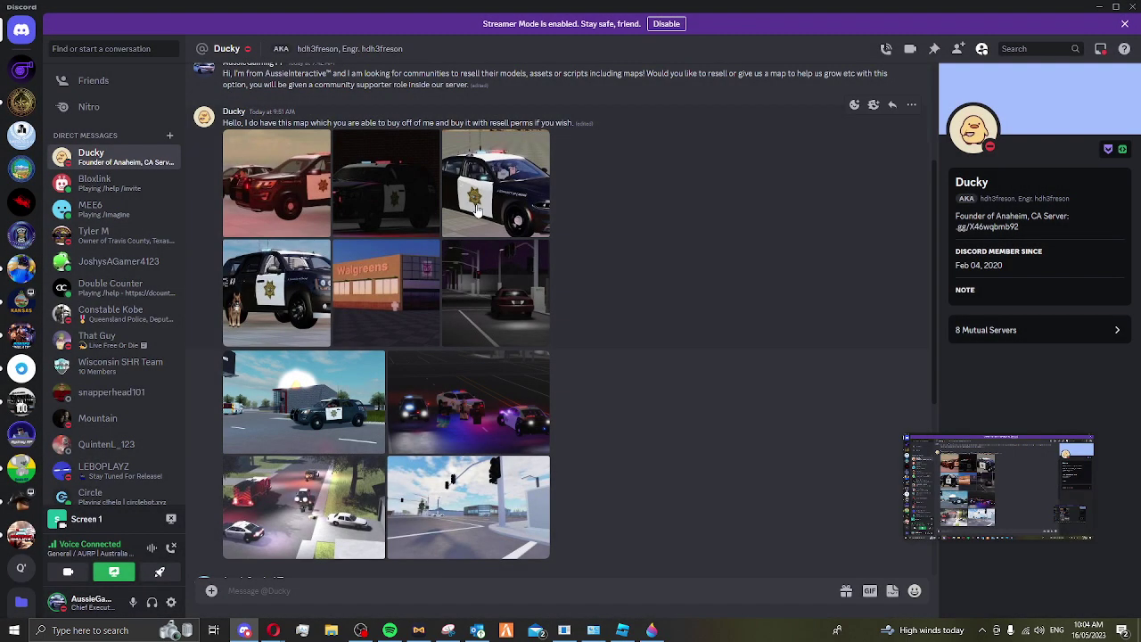
View the black-and-white police car, red-lit SUV and night police-cars photos full size
left_click(539, 504)
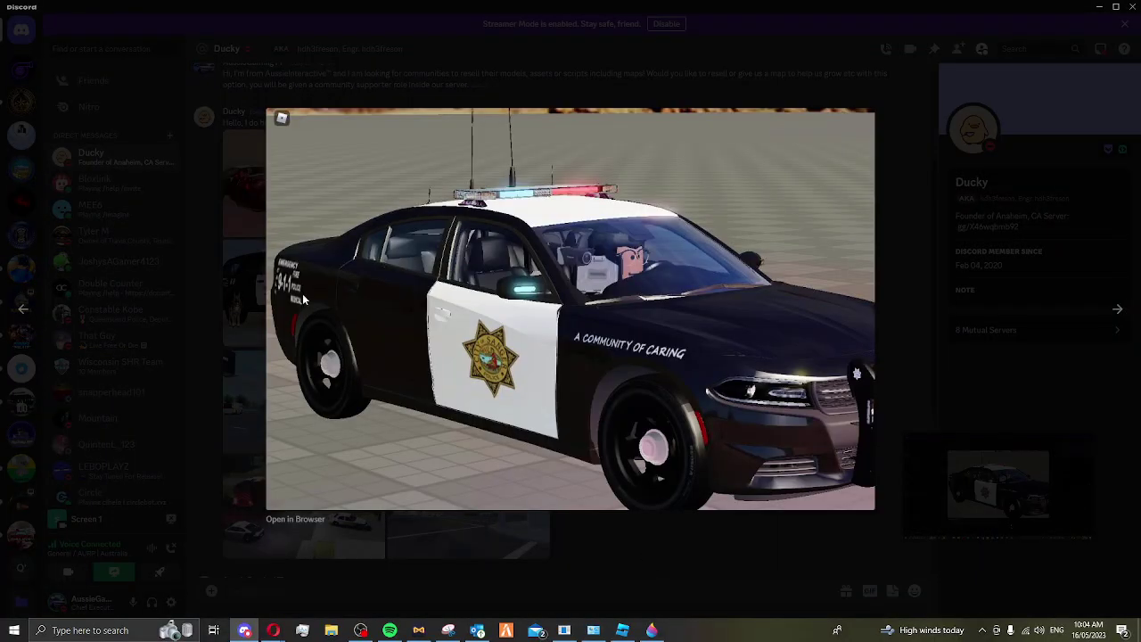
left_click(213, 218)
left_click(251, 199)
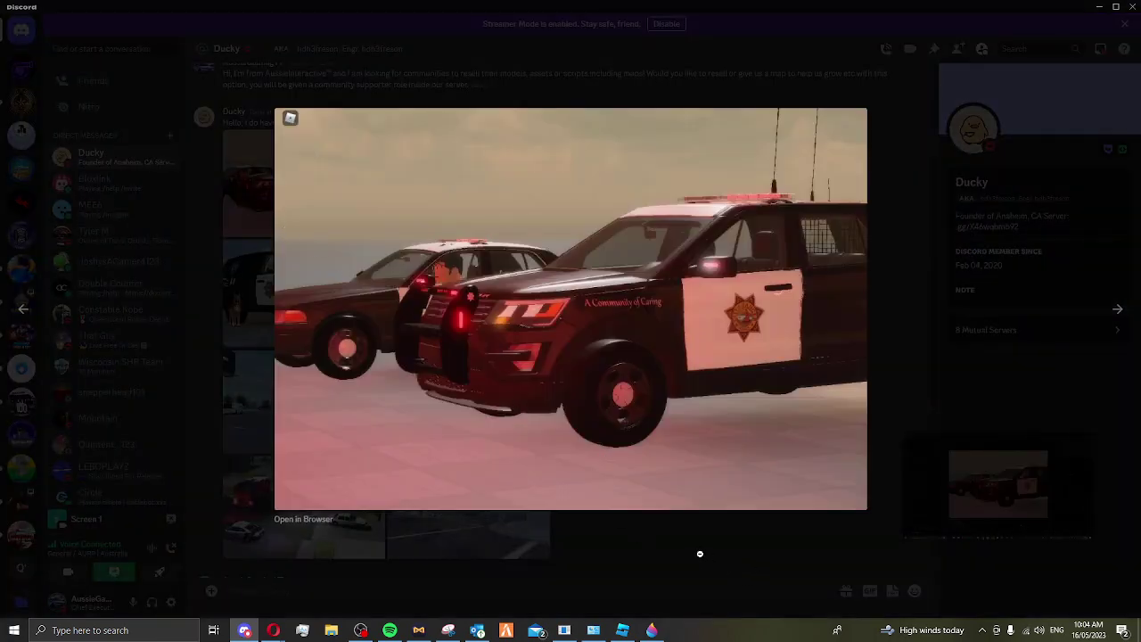
left_click(636, 542)
scroll(426, 326, "down", 1)
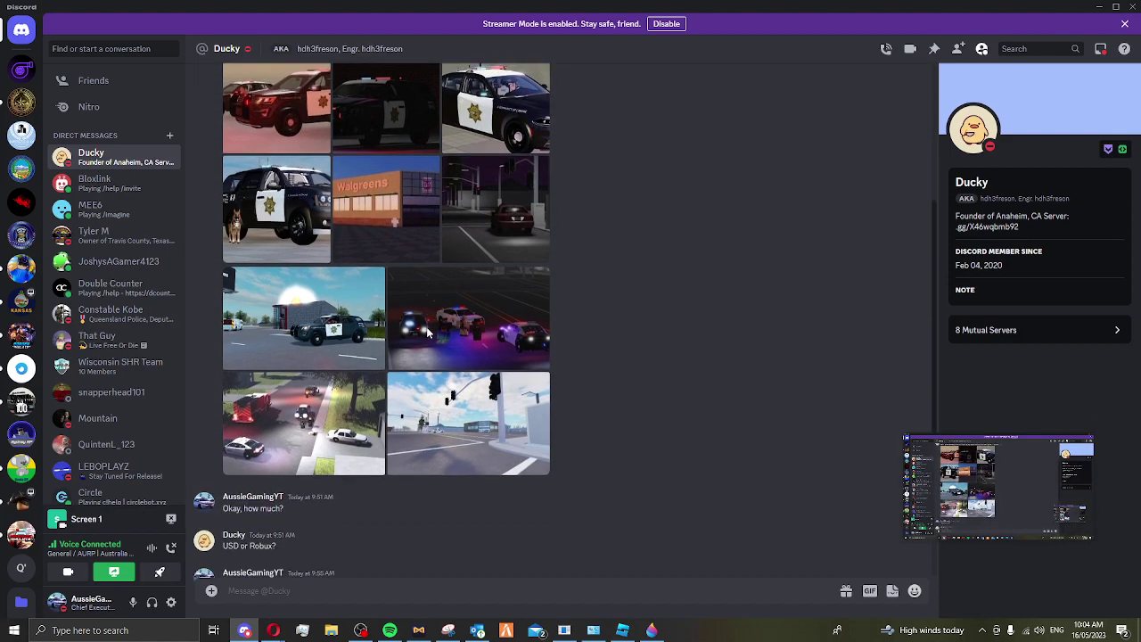
scroll(427, 327, "down", 3)
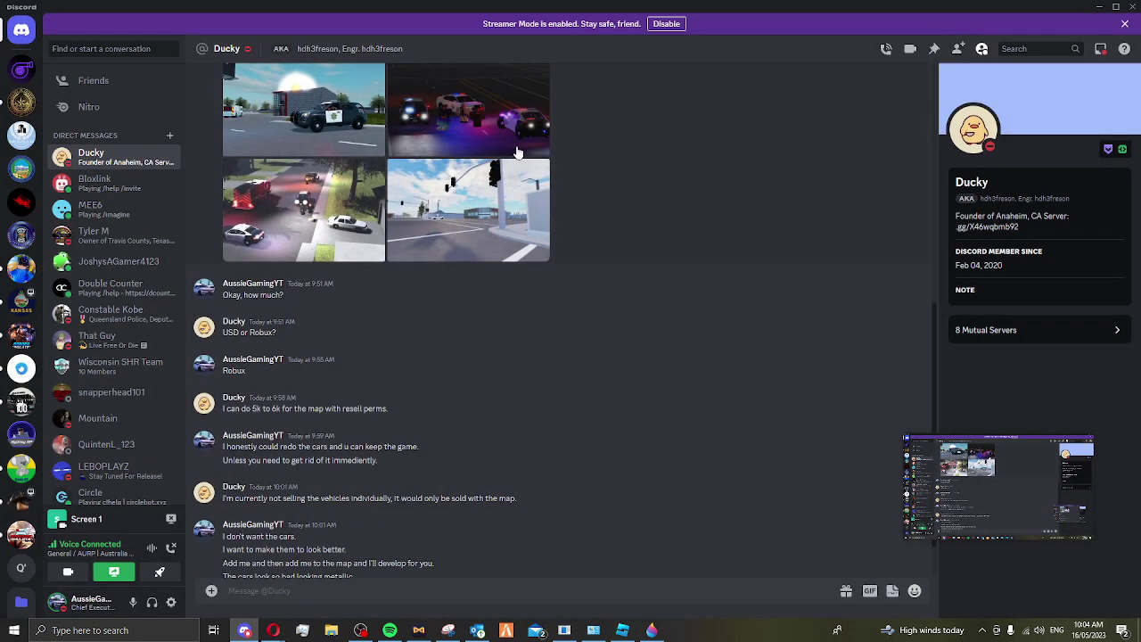
left_click(518, 154)
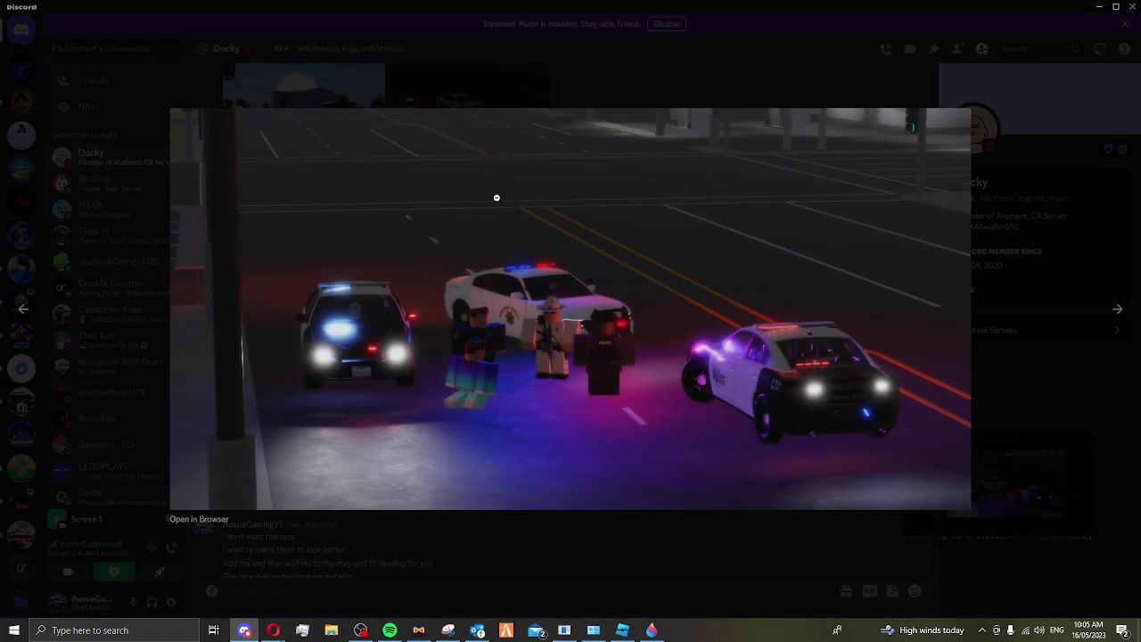
left_click(520, 544)
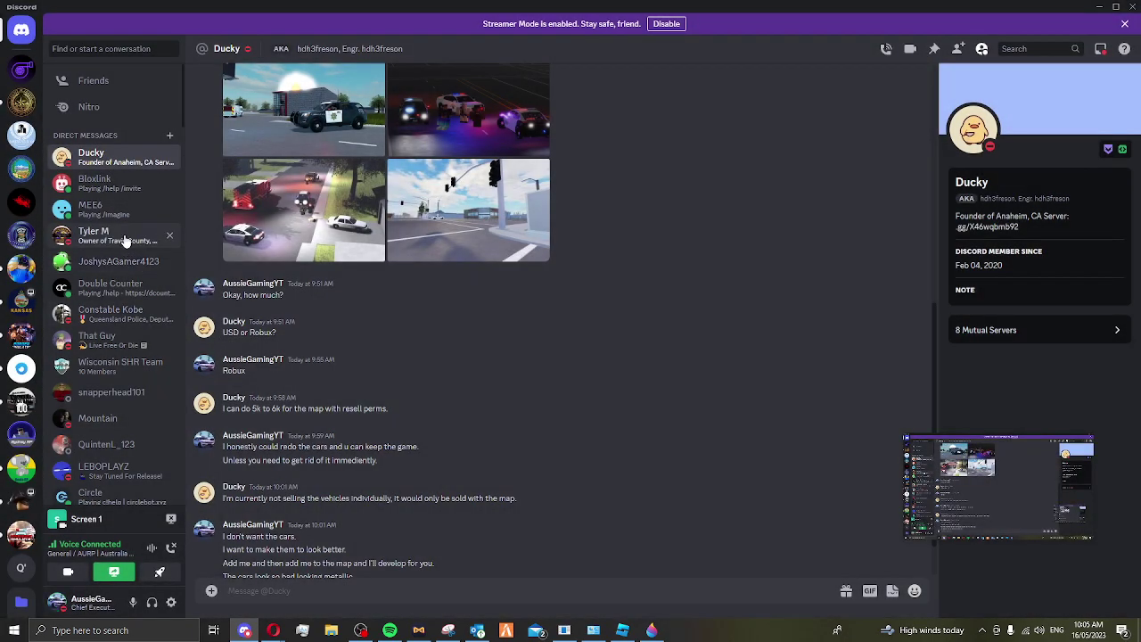
scroll(116, 290, "down", 1)
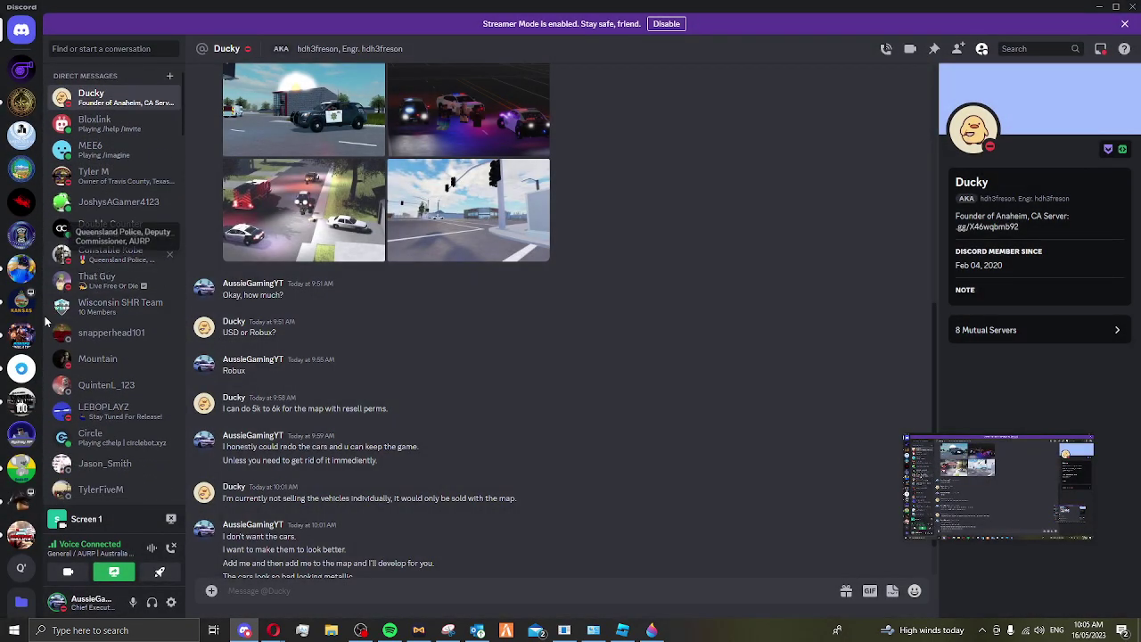
scroll(17, 445, "down", 3)
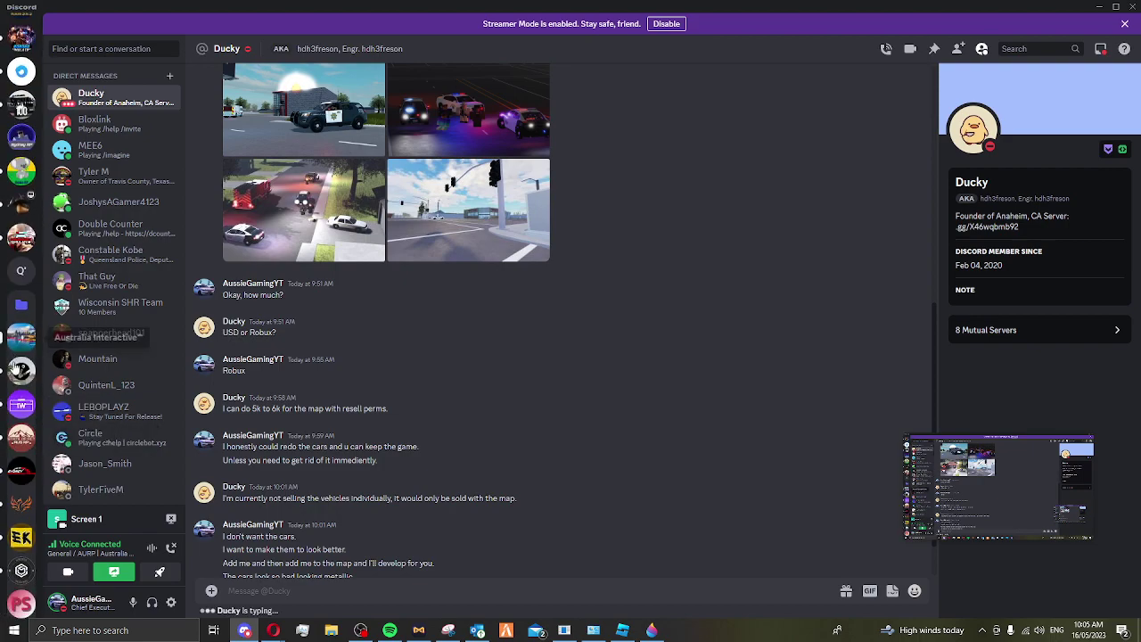
scroll(27, 428, "down", 3)
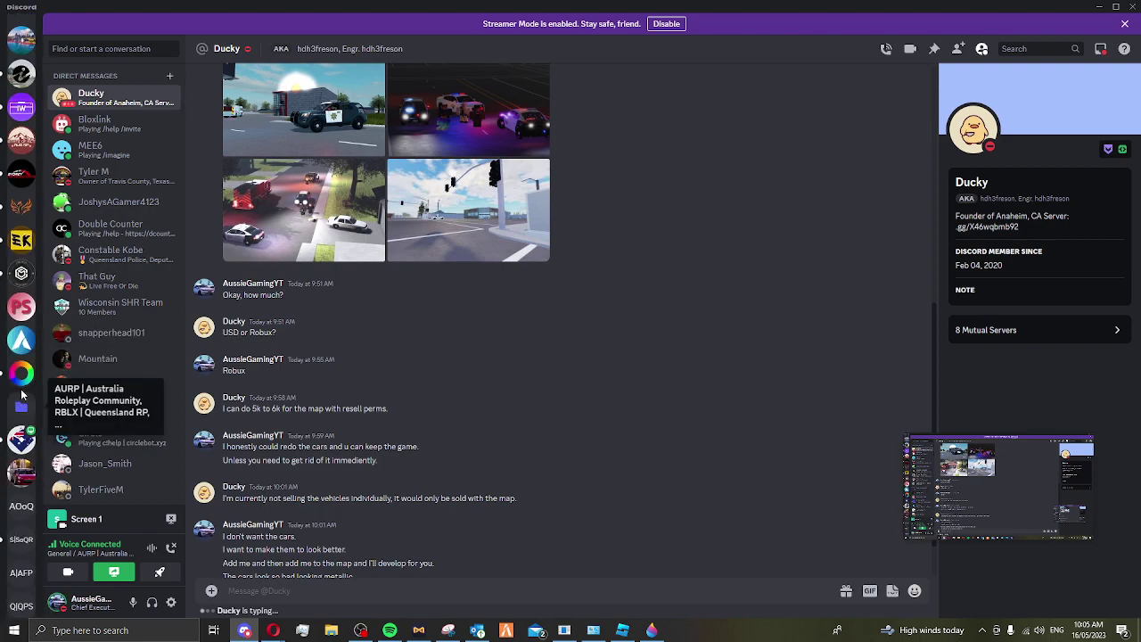
Check AURP's general channel, then open Australia Interactive's #hunter-valley gallery
left_click(22, 439)
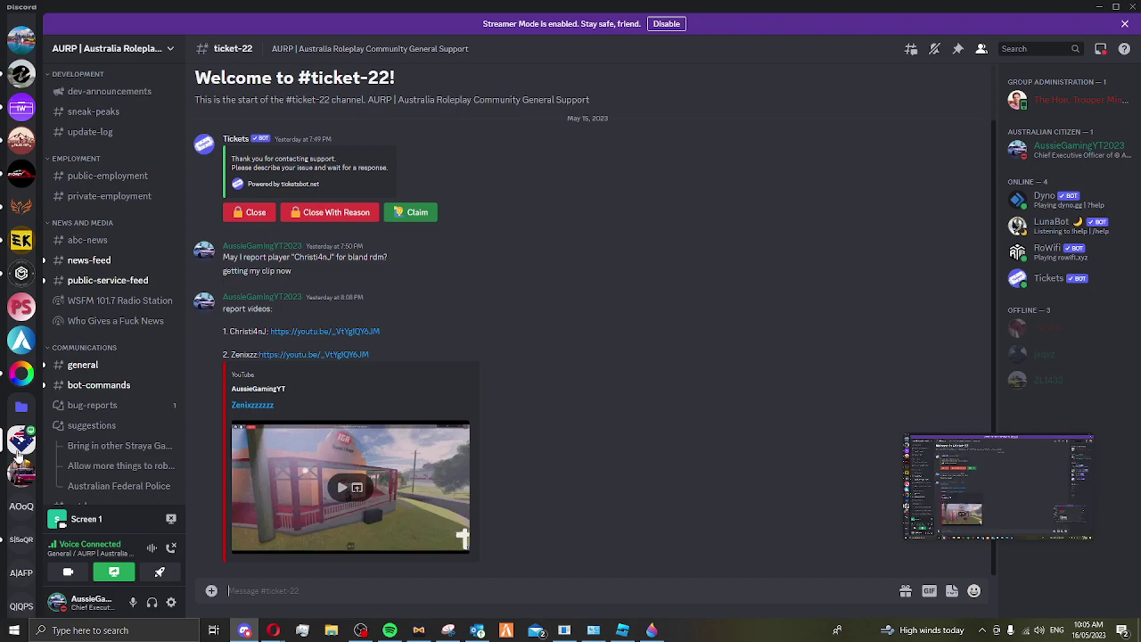
left_click(107, 373)
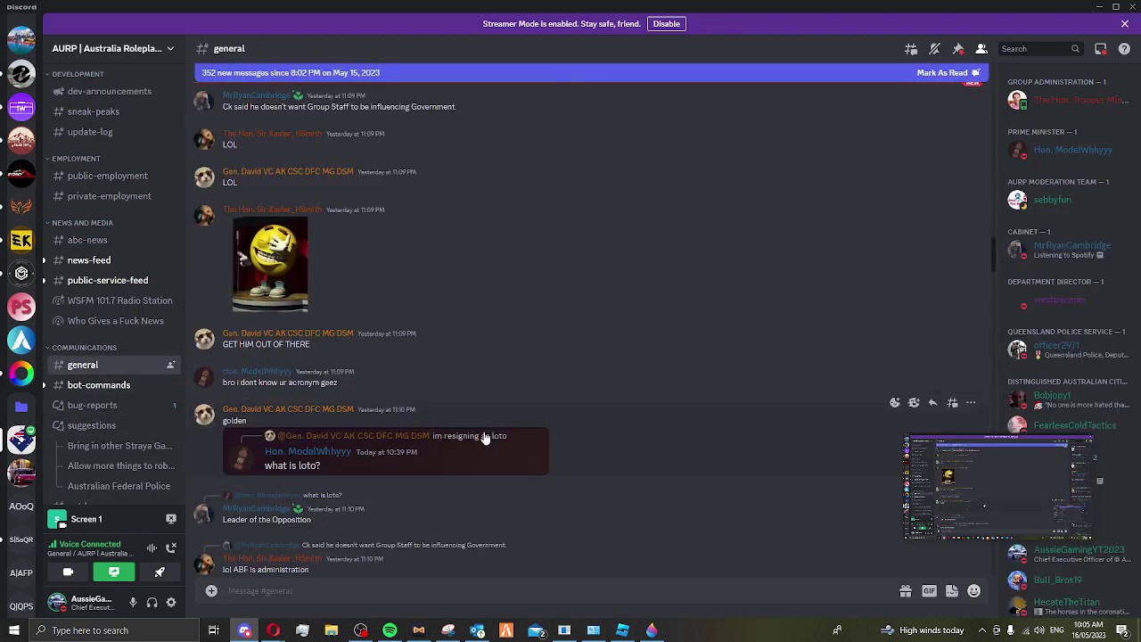
scroll(469, 375, "up", 5)
scroll(470, 374, "up", 5)
scroll(470, 374, "up", 5)
scroll(470, 374, "up", 5)
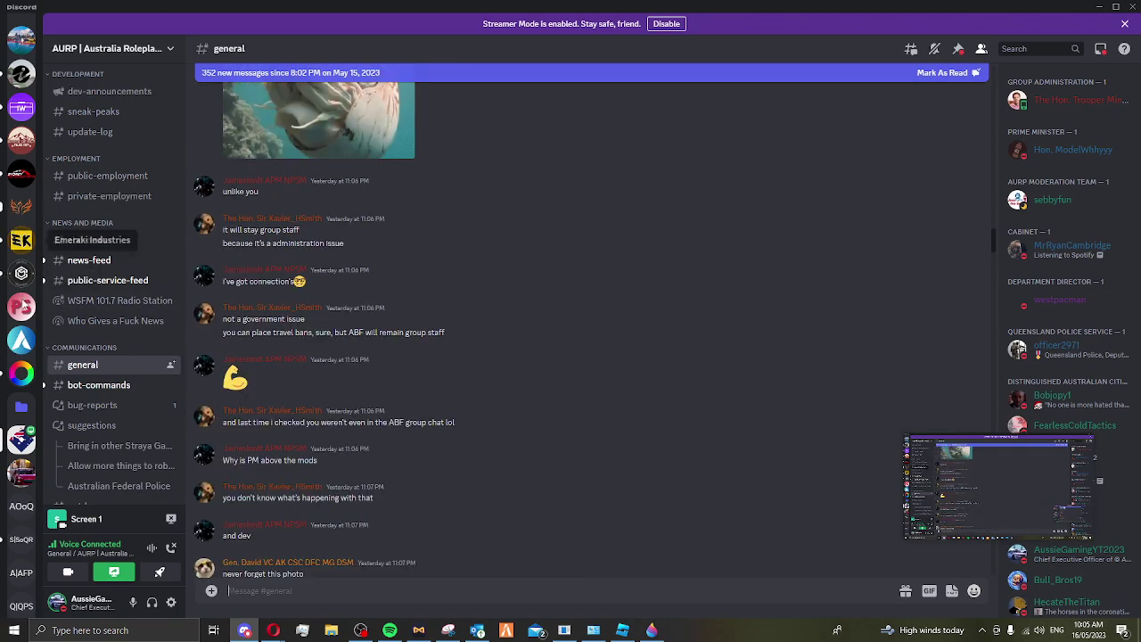
scroll(20, 258, "up", 3)
scroll(18, 249, "up", 3)
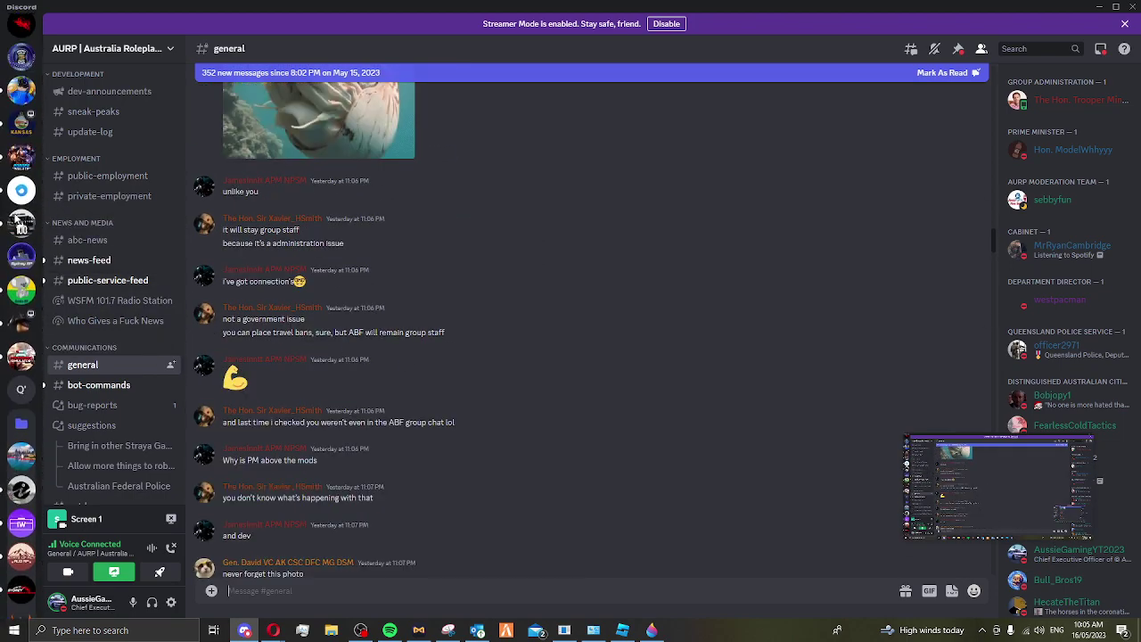
scroll(25, 168, "down", 3)
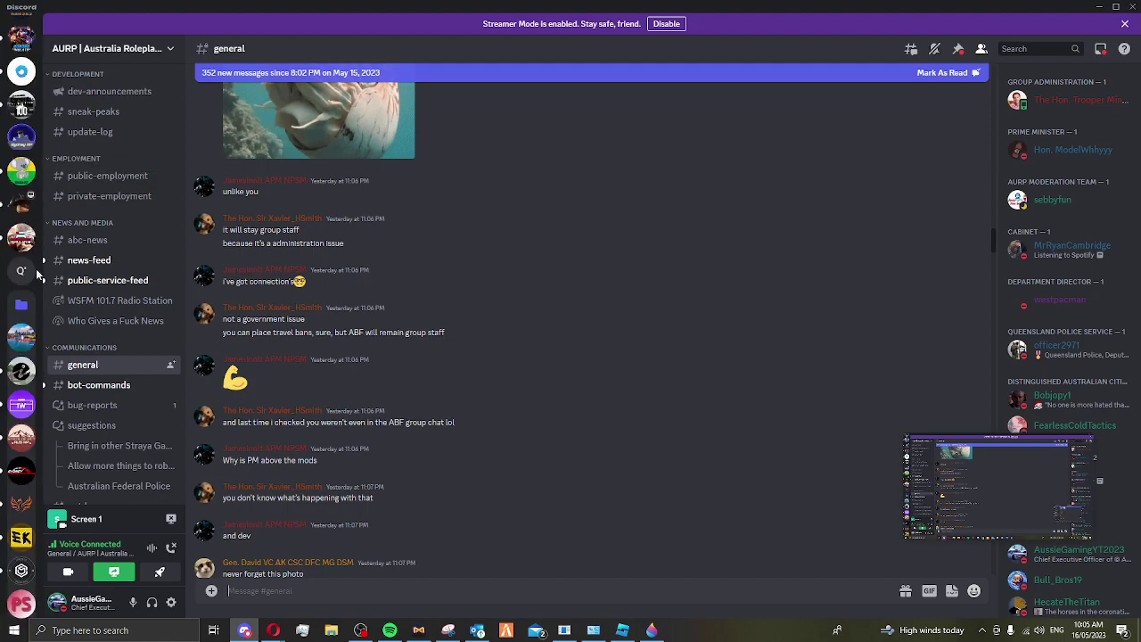
left_click(20, 341)
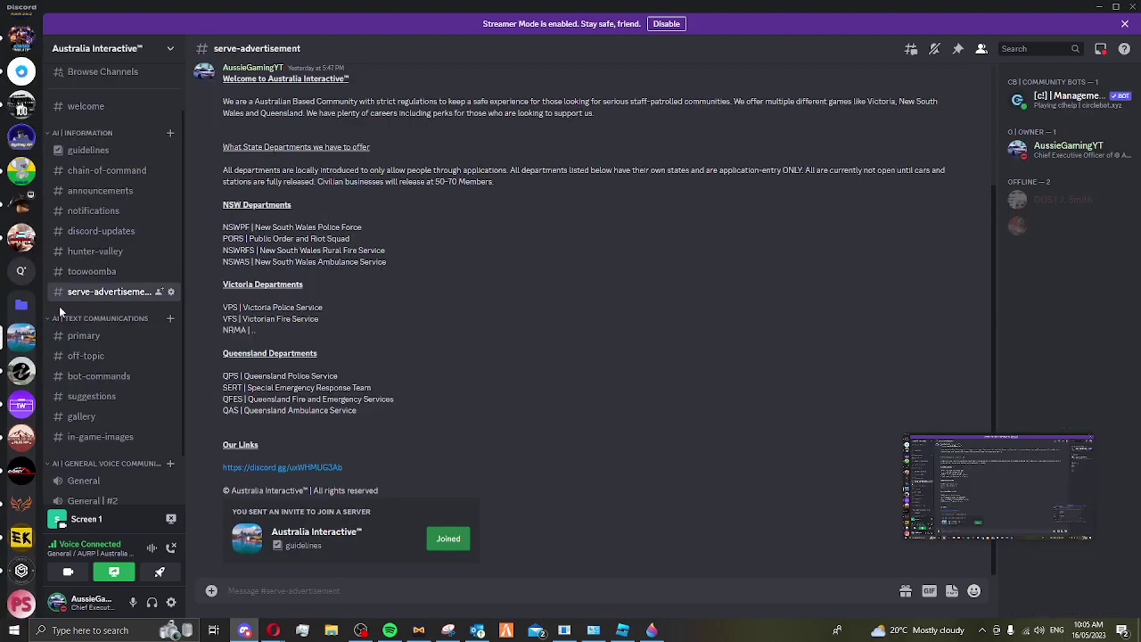
left_click(96, 253)
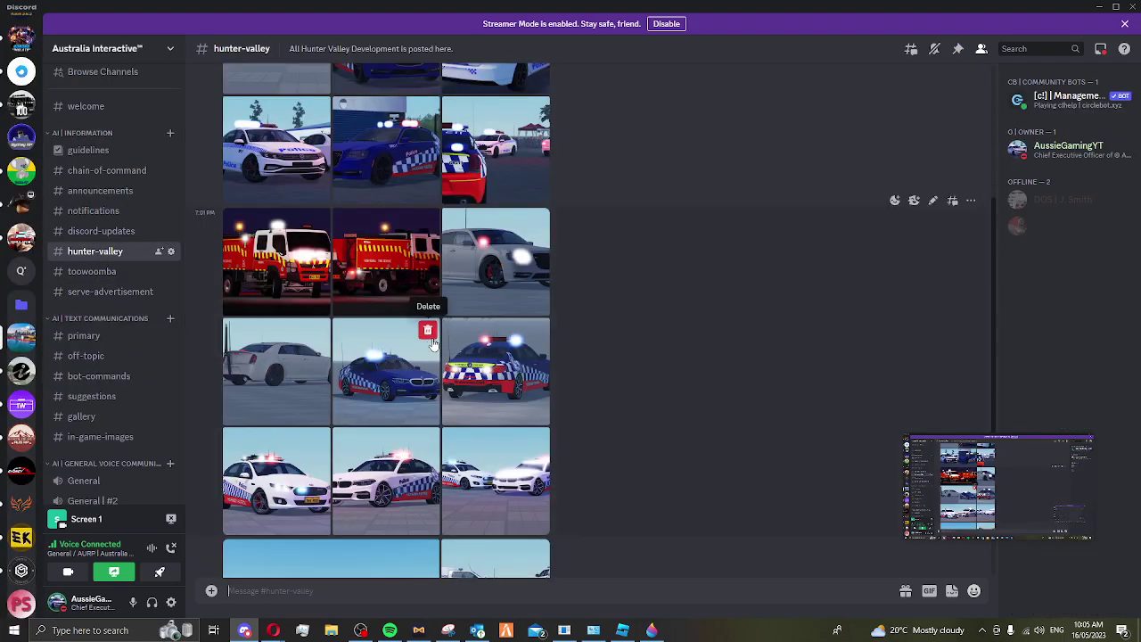
scroll(392, 482, "down", 2)
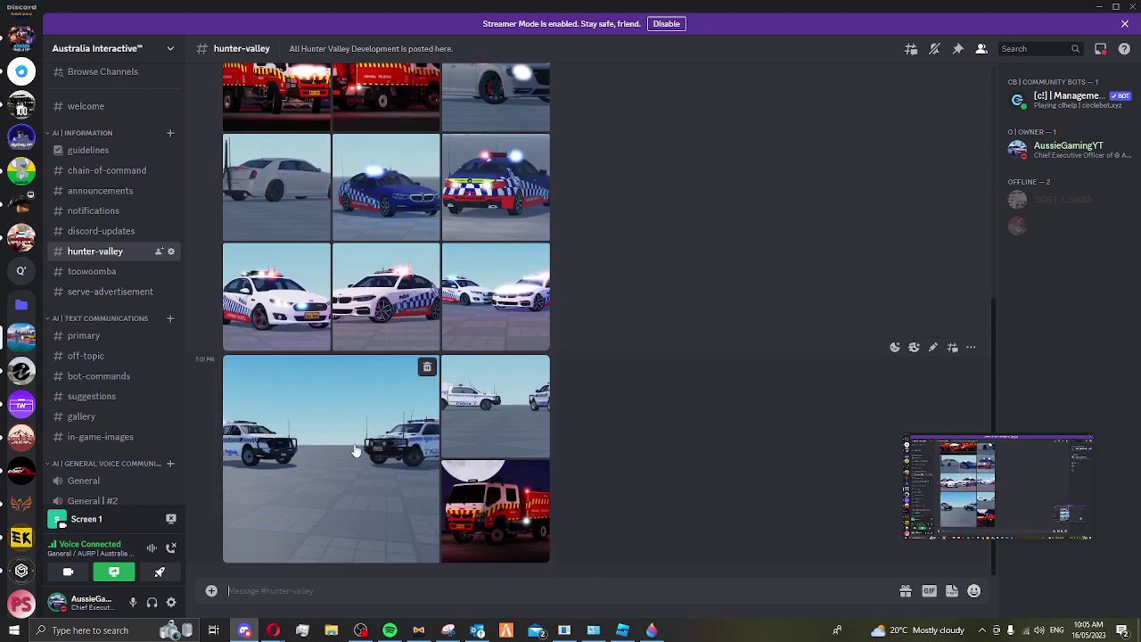
Flip through the gallery from the fire truck photo, then enlarge the police sedan
left_click(477, 501)
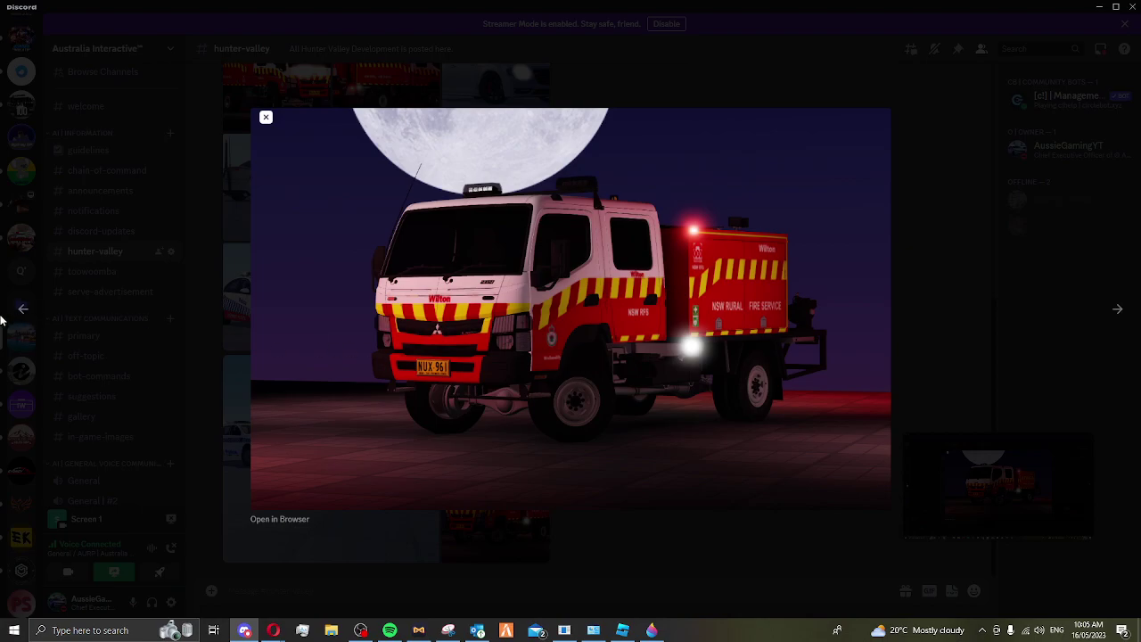
left_click(22, 312)
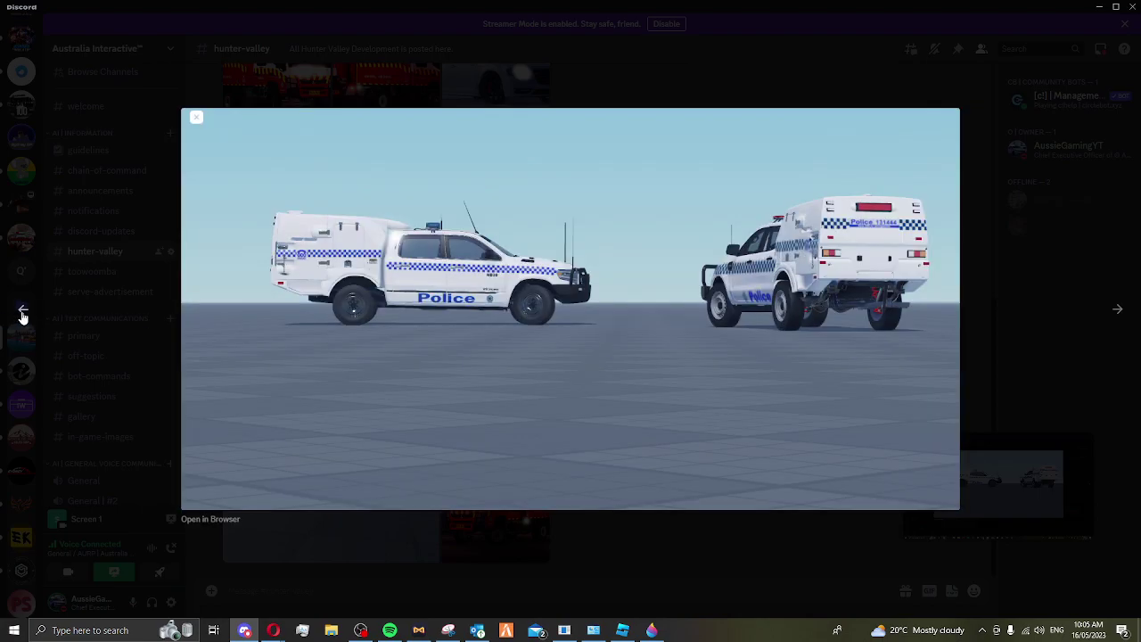
left_click(22, 313)
left_click(23, 312)
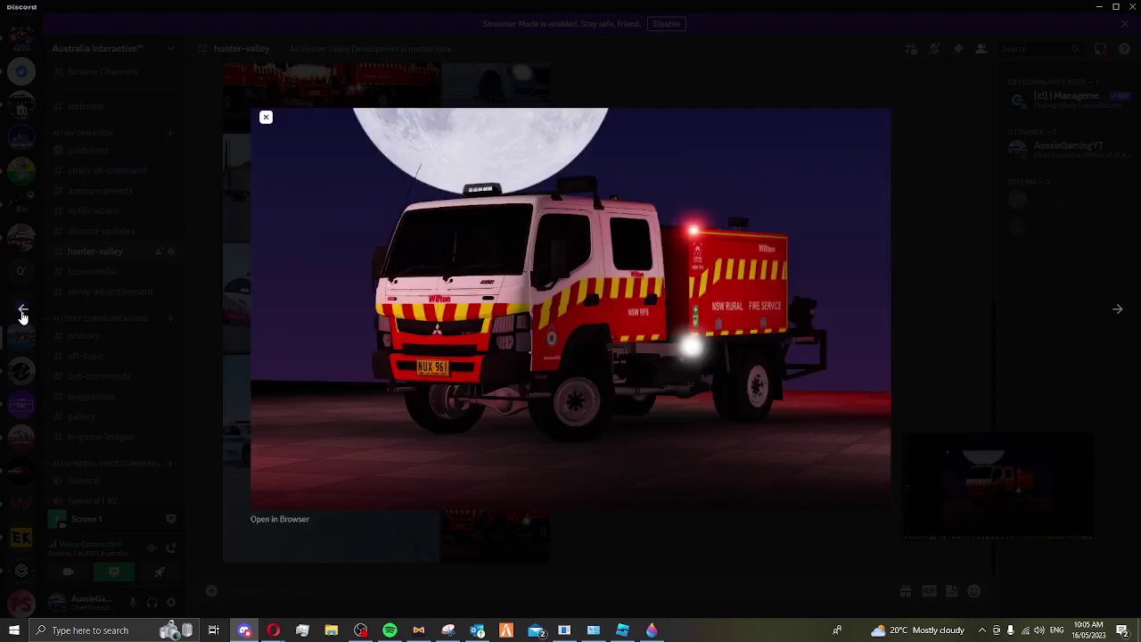
left_click(22, 311)
left_click(22, 311)
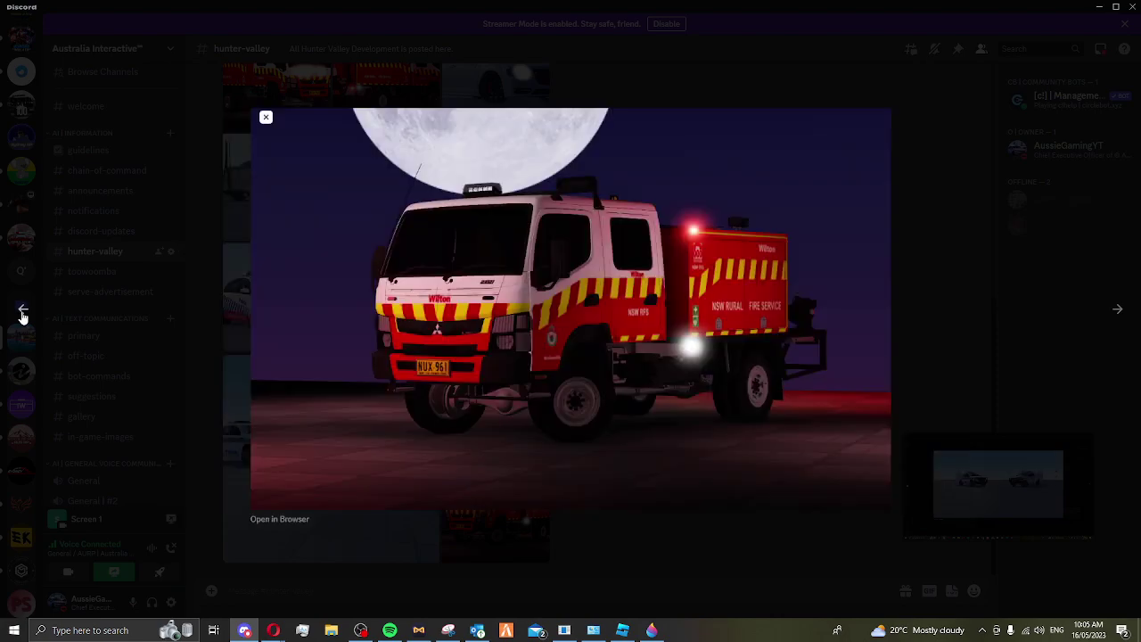
left_click(66, 221)
left_click(318, 255)
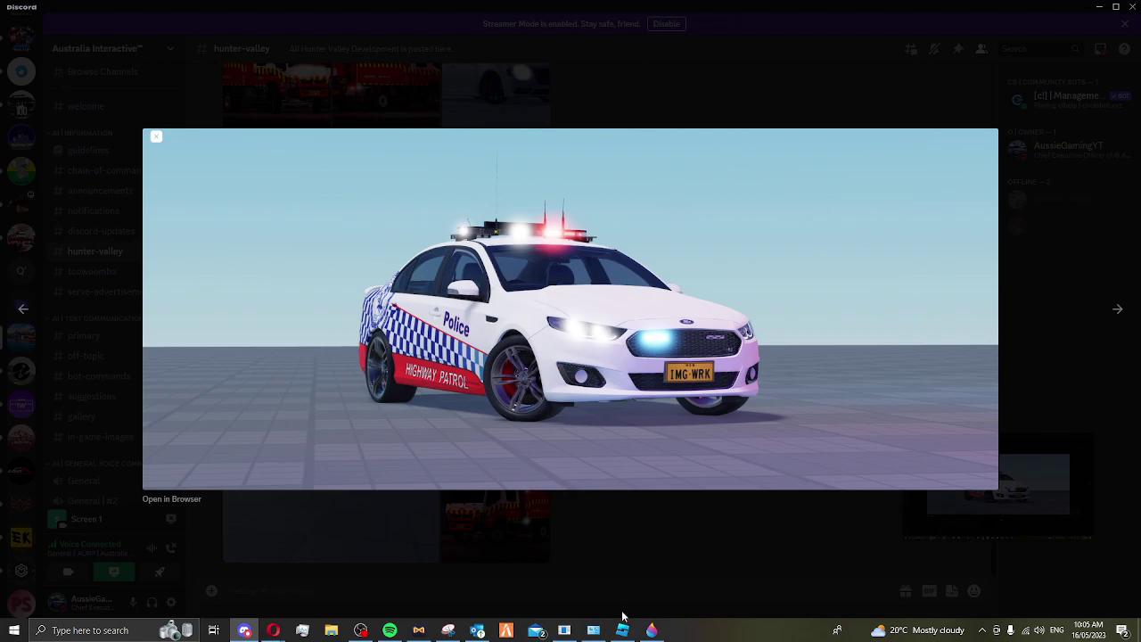
Close the Hunter Valley place and show My Games' New templates
left_click(622, 616)
left_click(14, 21)
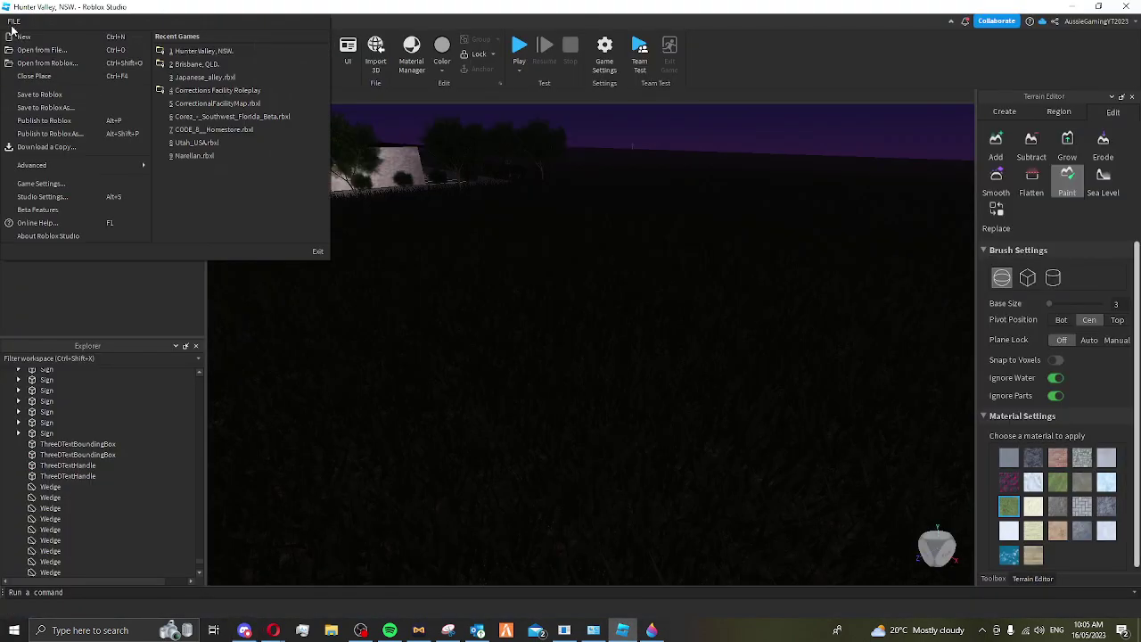
left_click(54, 75)
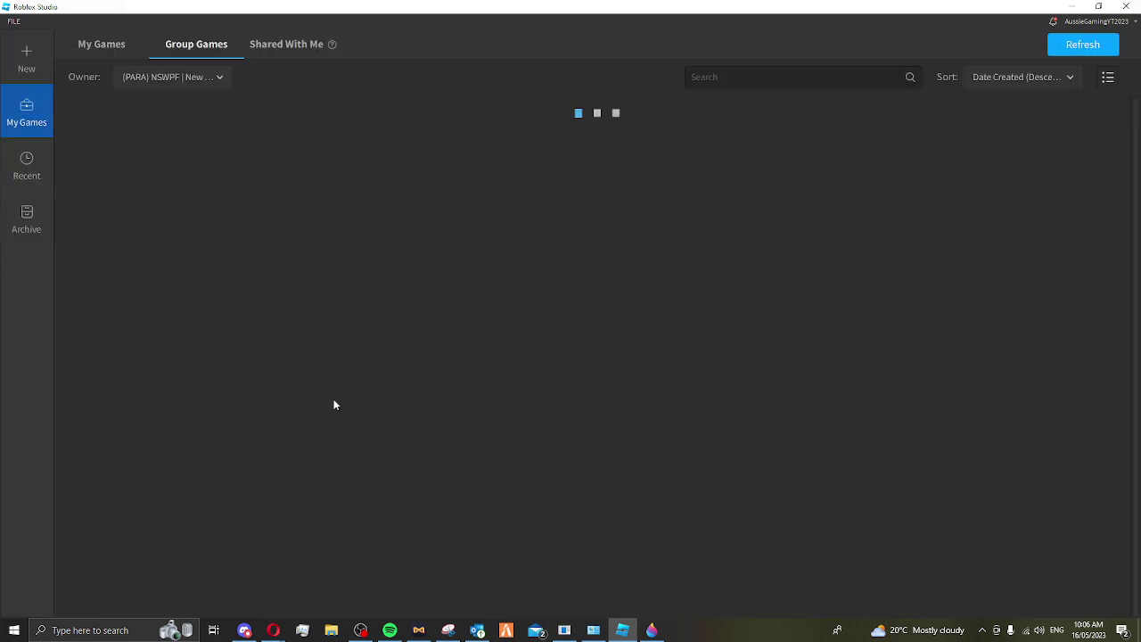
left_click(81, 50)
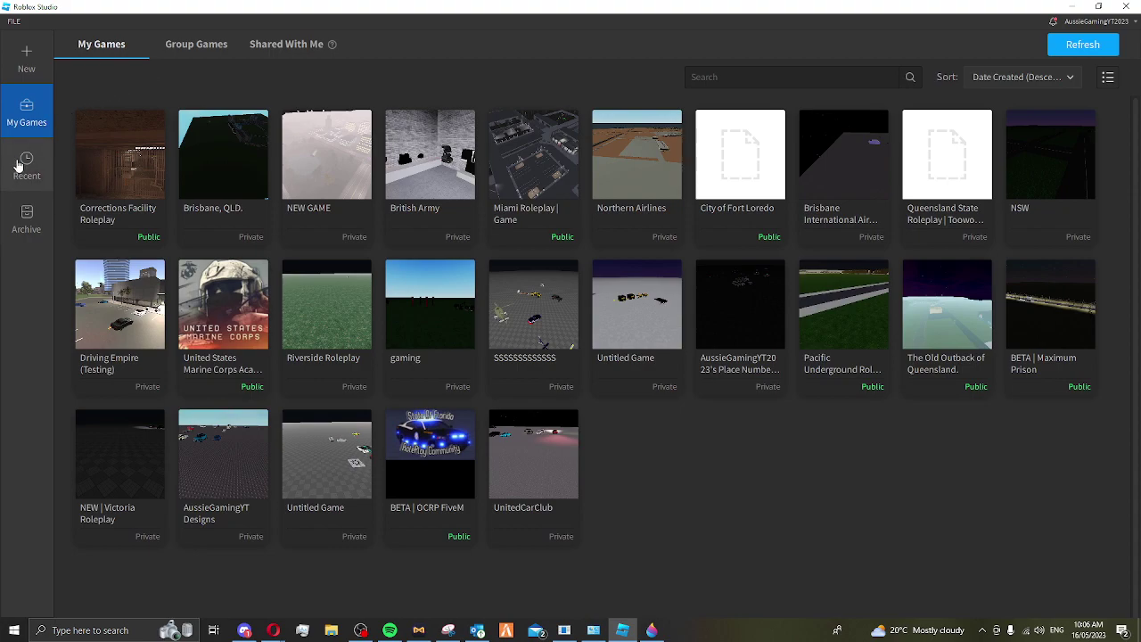
left_click(11, 44)
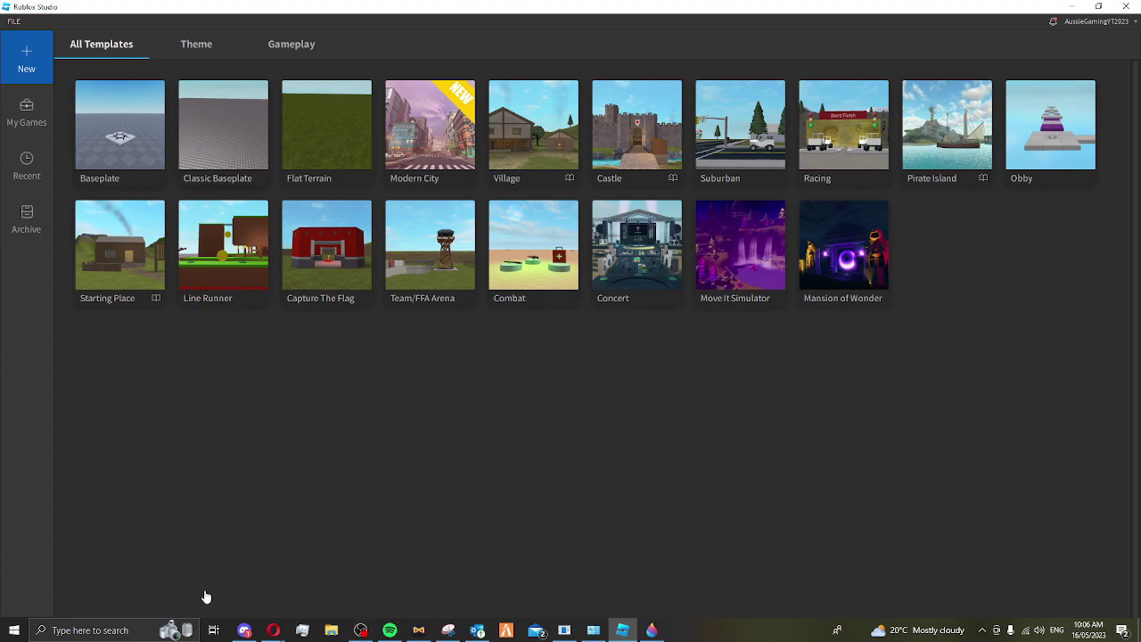
Reply 'yes' to the DM contact and invite them to the Australia Interactive server
left_click(245, 630)
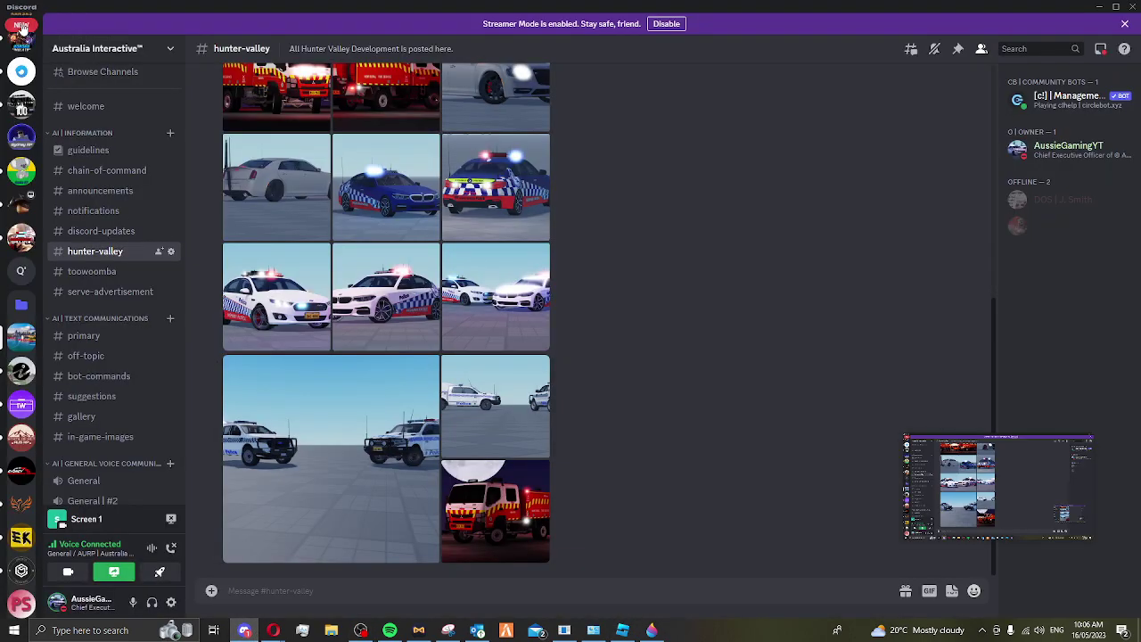
left_click_drag(656, 7, 823, 1)
left_click(22, 62)
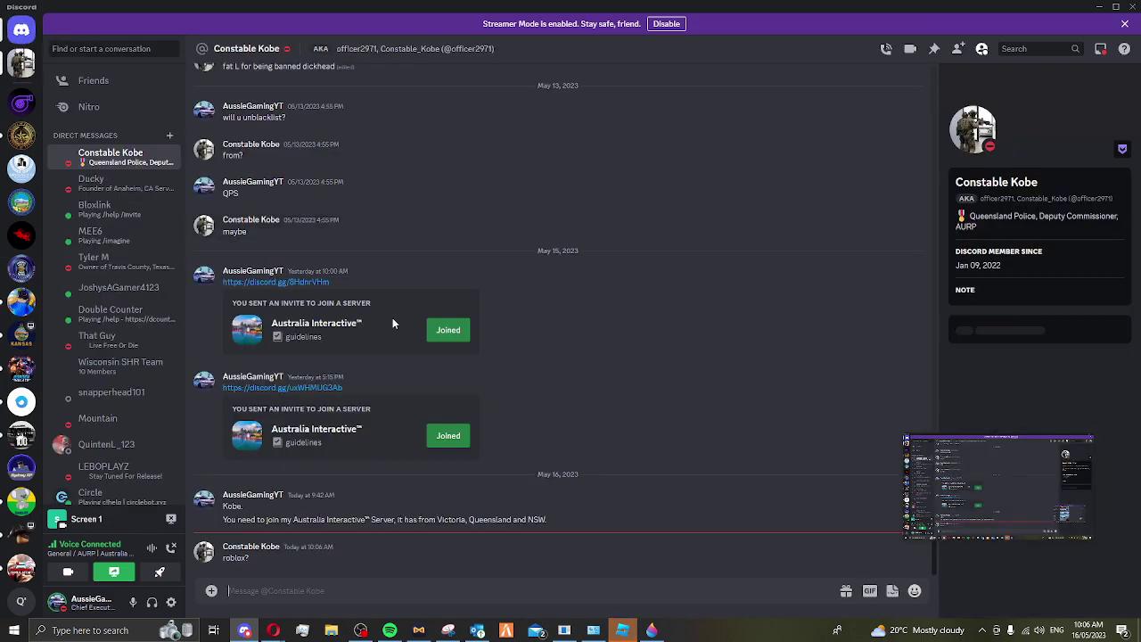
type("yes")
key("Return")
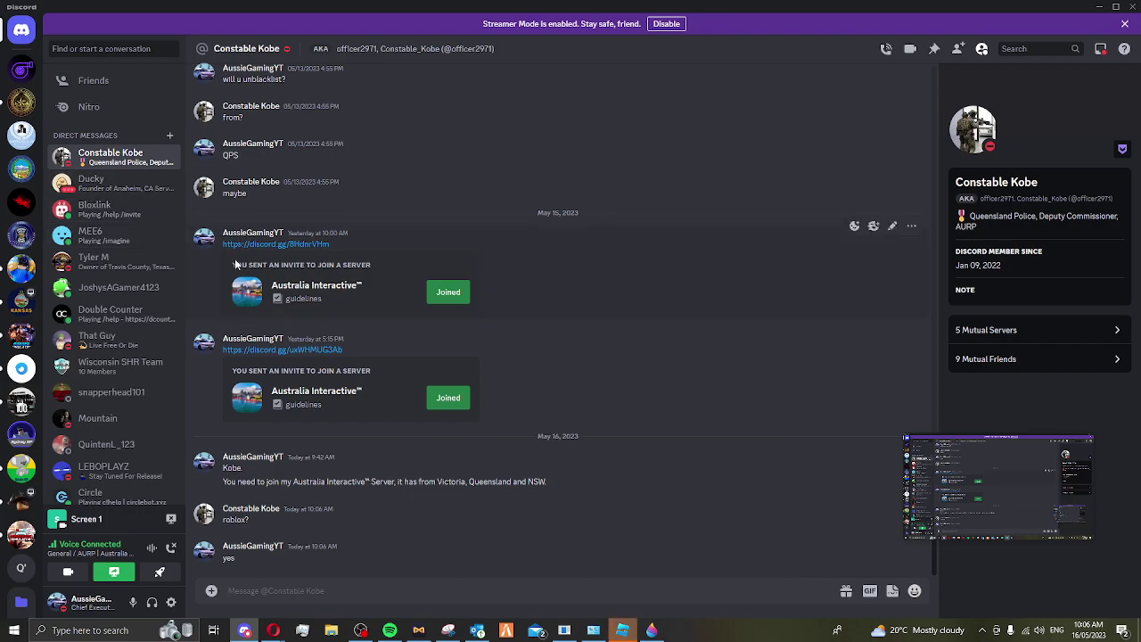
right_click(143, 159)
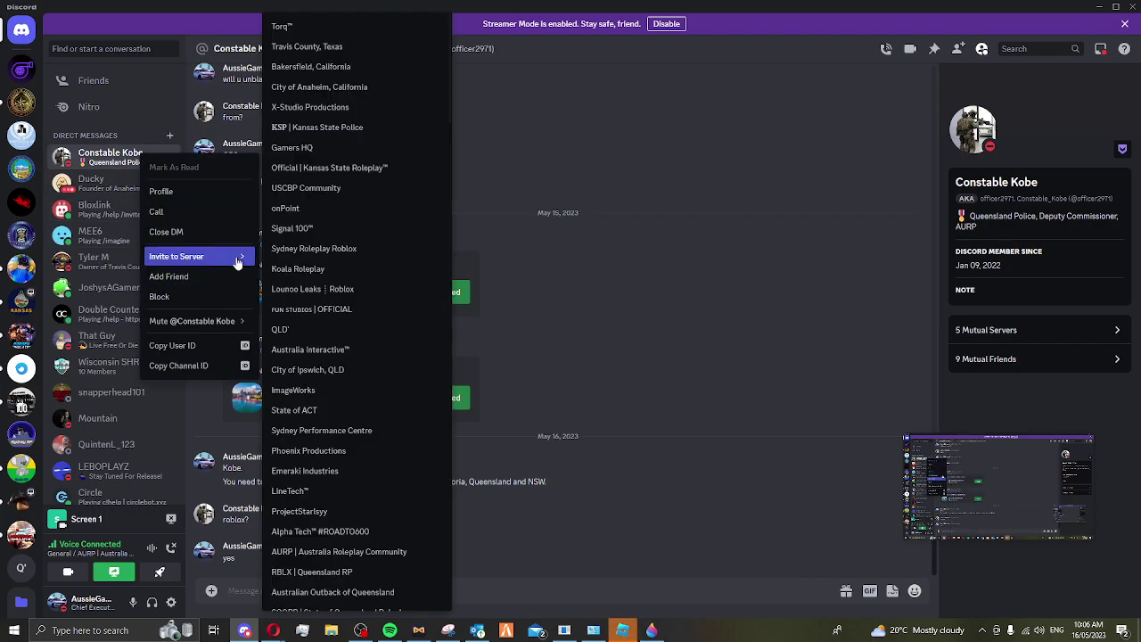
mouse_move(183, 256)
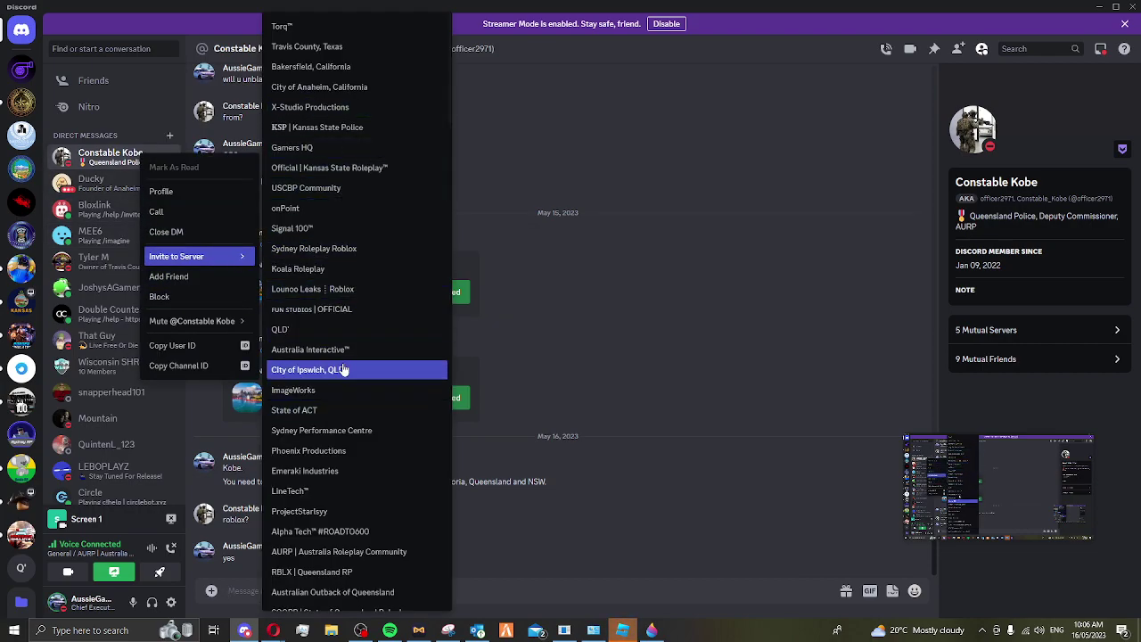
left_click(312, 350)
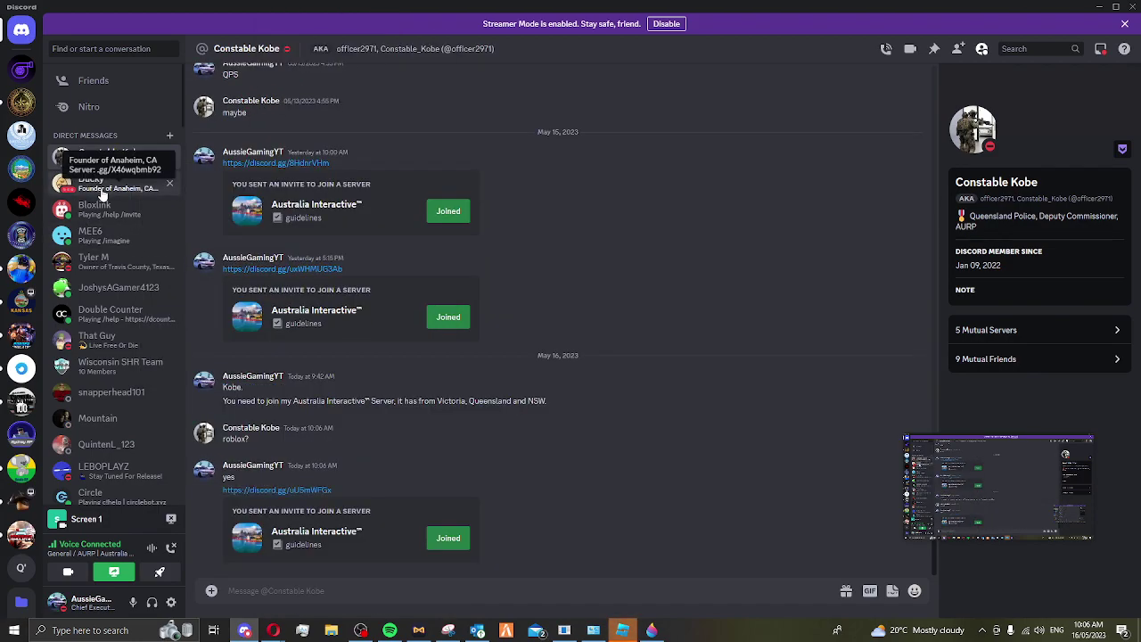
Select the Baseplate under Workspace, deleting it and restoring it with undo
left_click(91, 181)
left_click(623, 631)
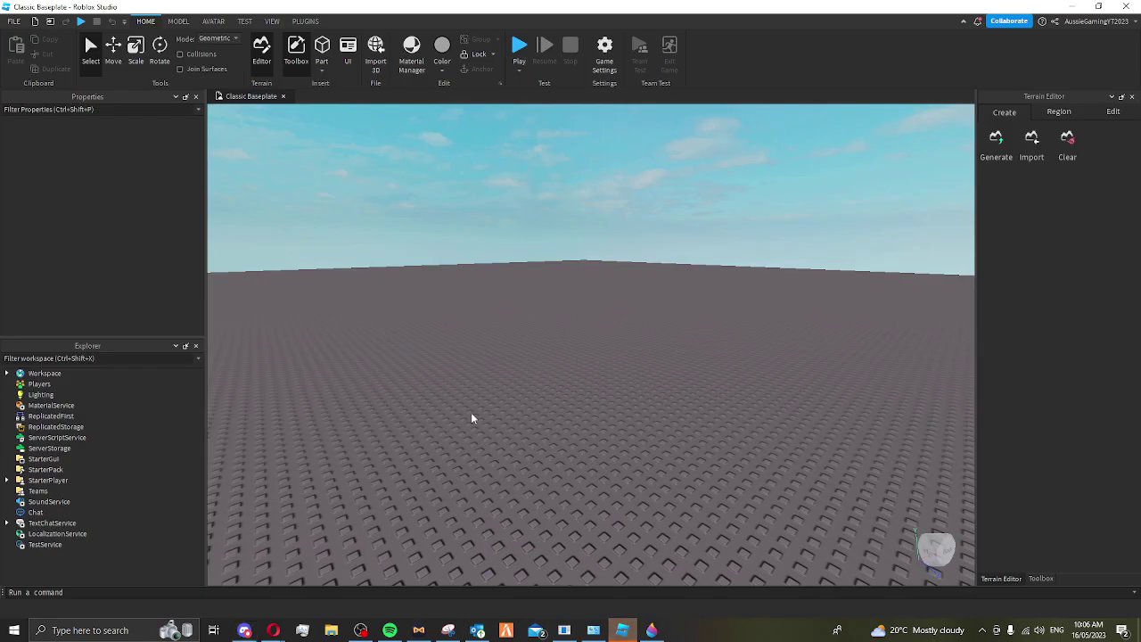
scroll(452, 367, "up", 3)
scroll(446, 379, "up", 2)
scroll(440, 391, "down", 3)
scroll(412, 376, "down", 2)
left_click(7, 373)
left_click(25, 403)
key("f")
key("Delete")
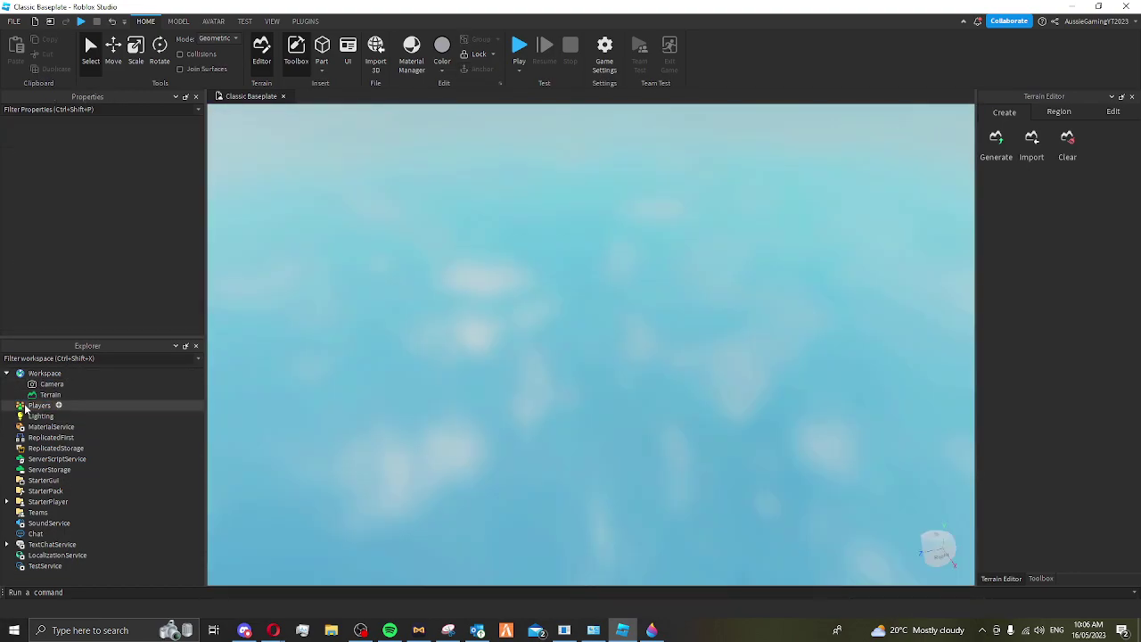
key("ctrl+z")
Set the Baseplate material to SmoothPlastic
left_click(31, 427)
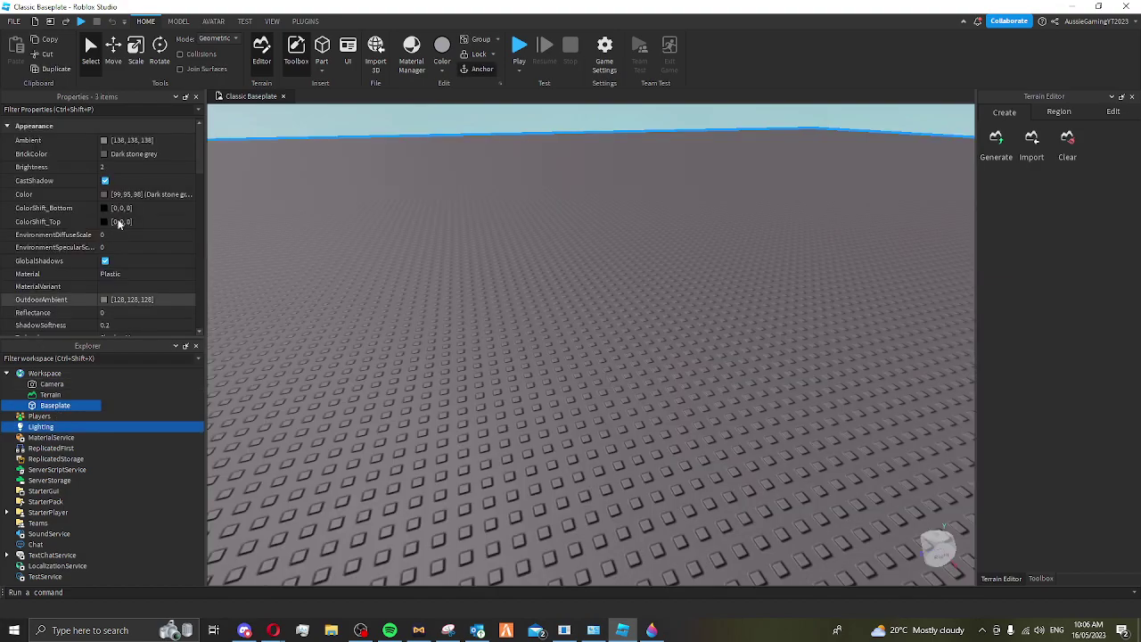
left_click(40, 405)
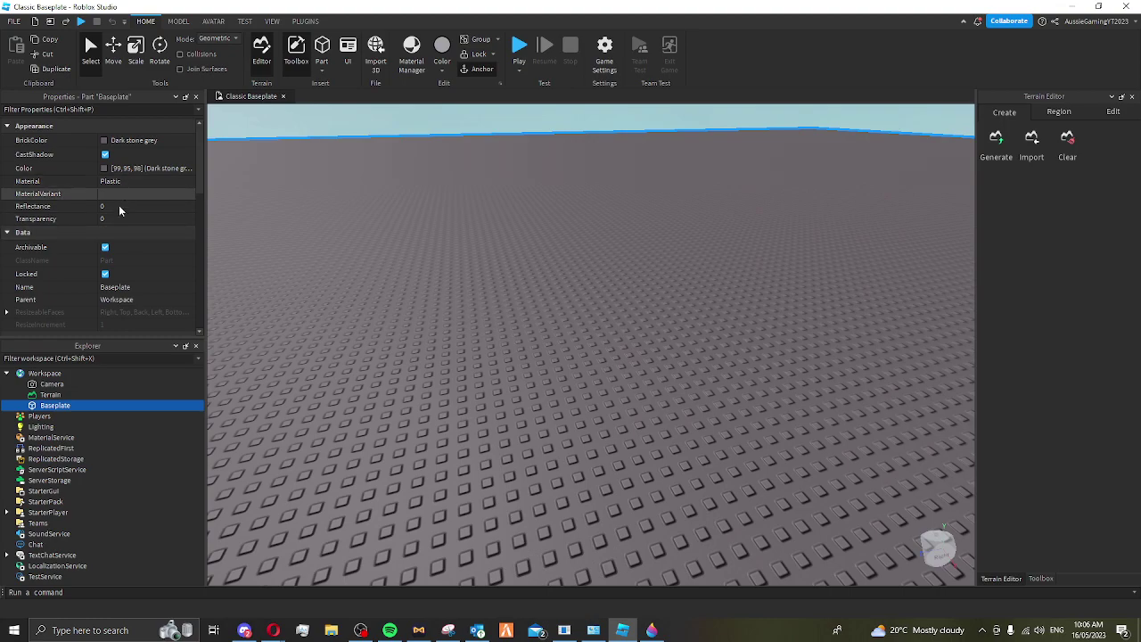
scroll(120, 250, "down", 3)
scroll(125, 267, "up", 3)
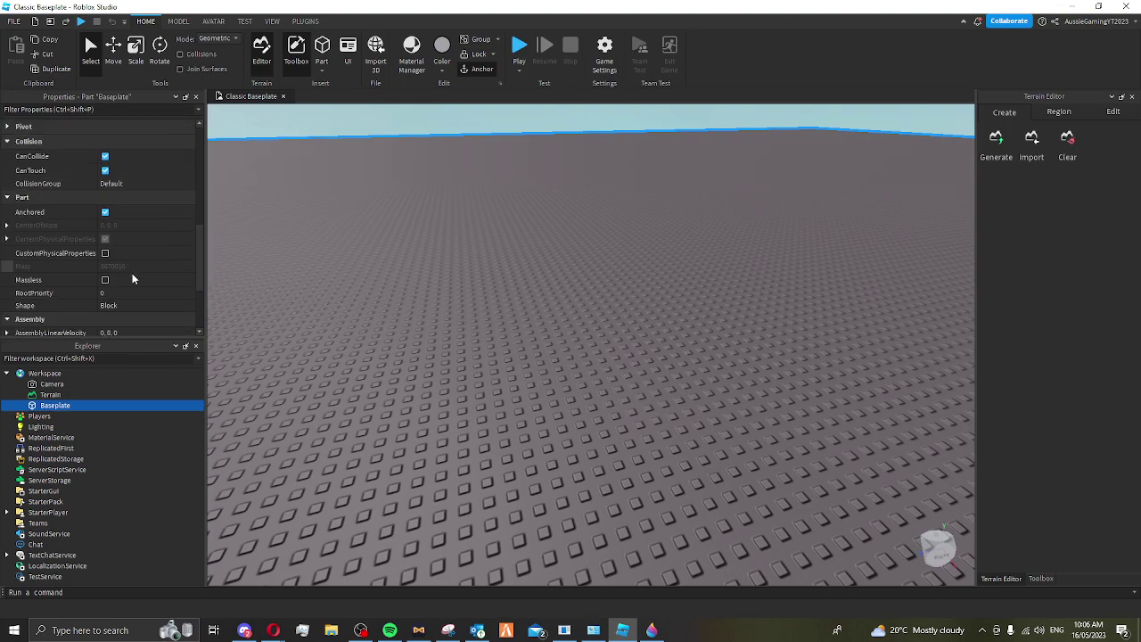
left_click(53, 405)
left_click(116, 194)
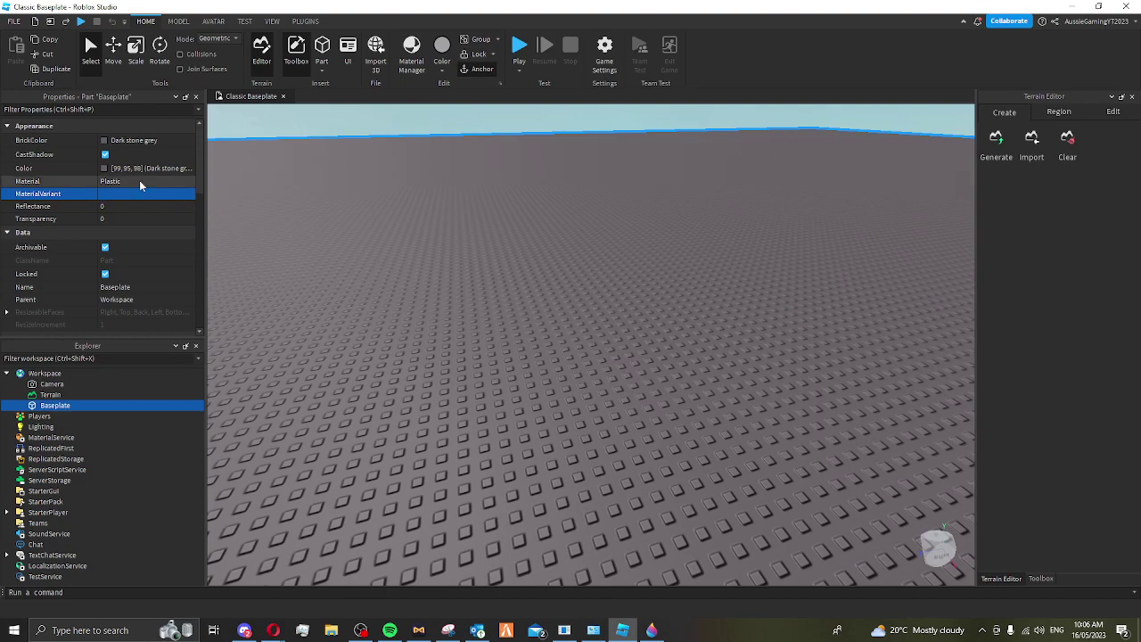
left_click(139, 181)
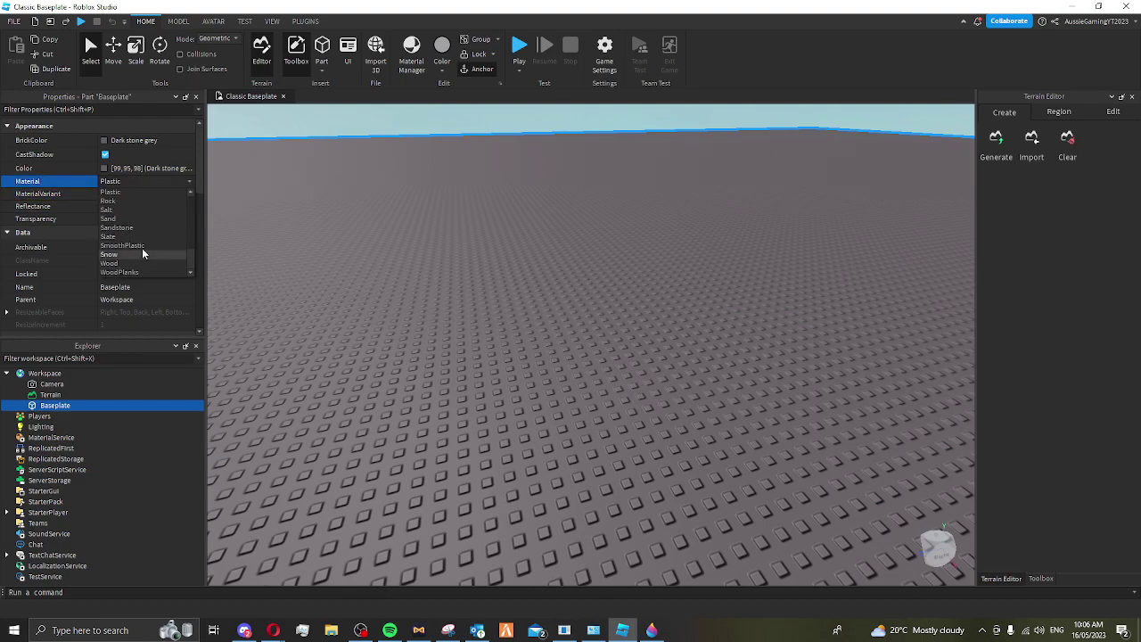
left_click(122, 245)
left_click(466, 294)
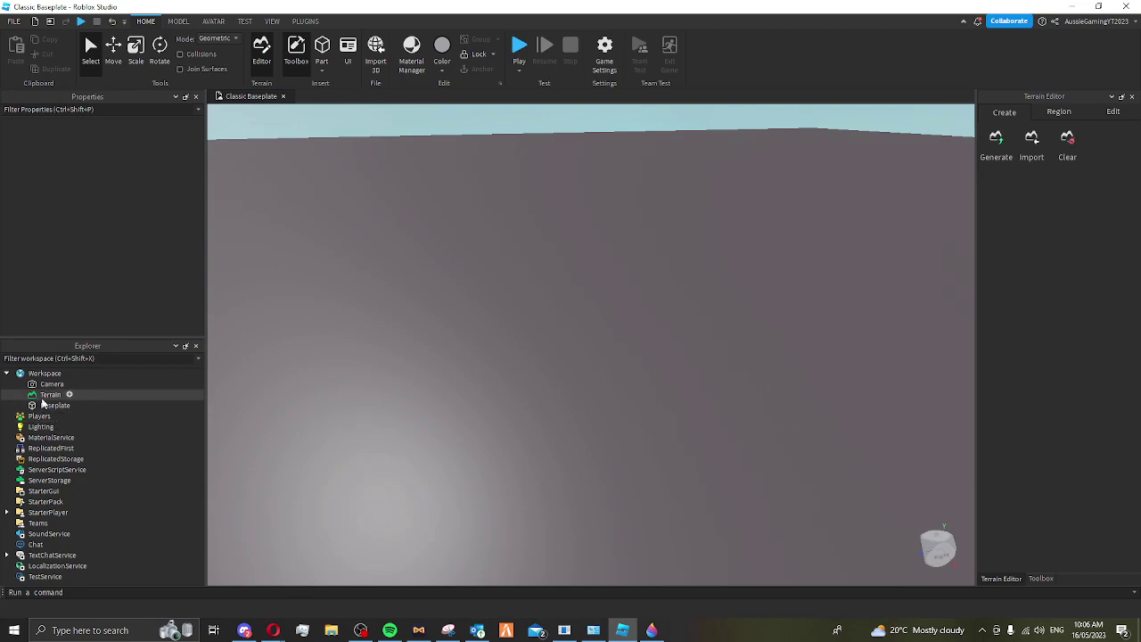
Change the Baseplate material to Concrete, then Asphalt, and colour it Parsley green
left_click(55, 405)
left_click(125, 183)
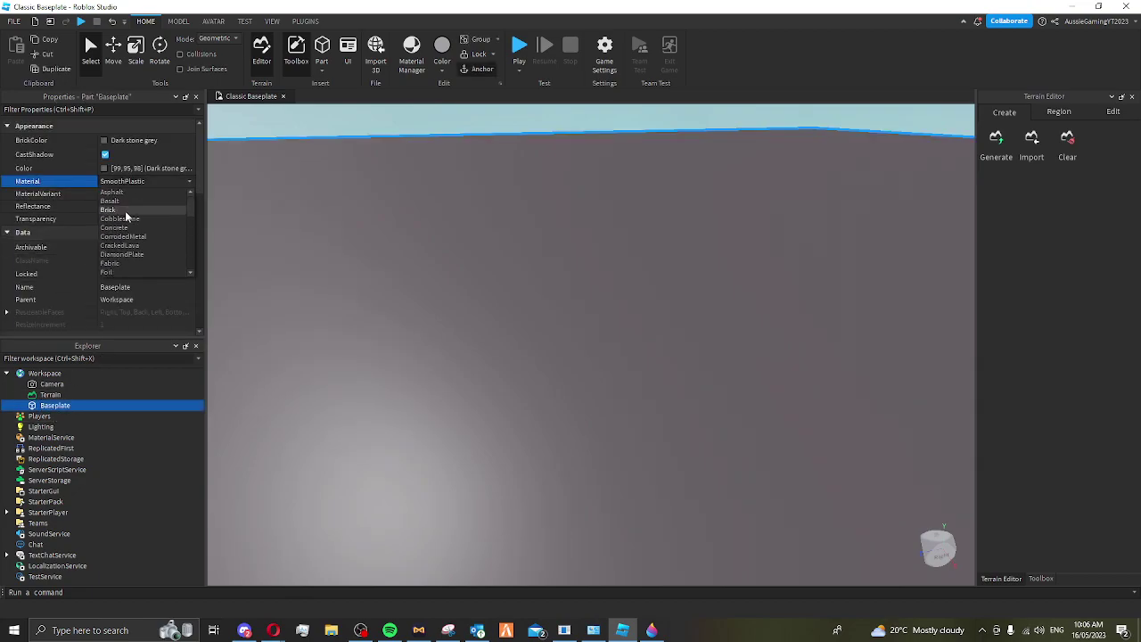
left_click(119, 228)
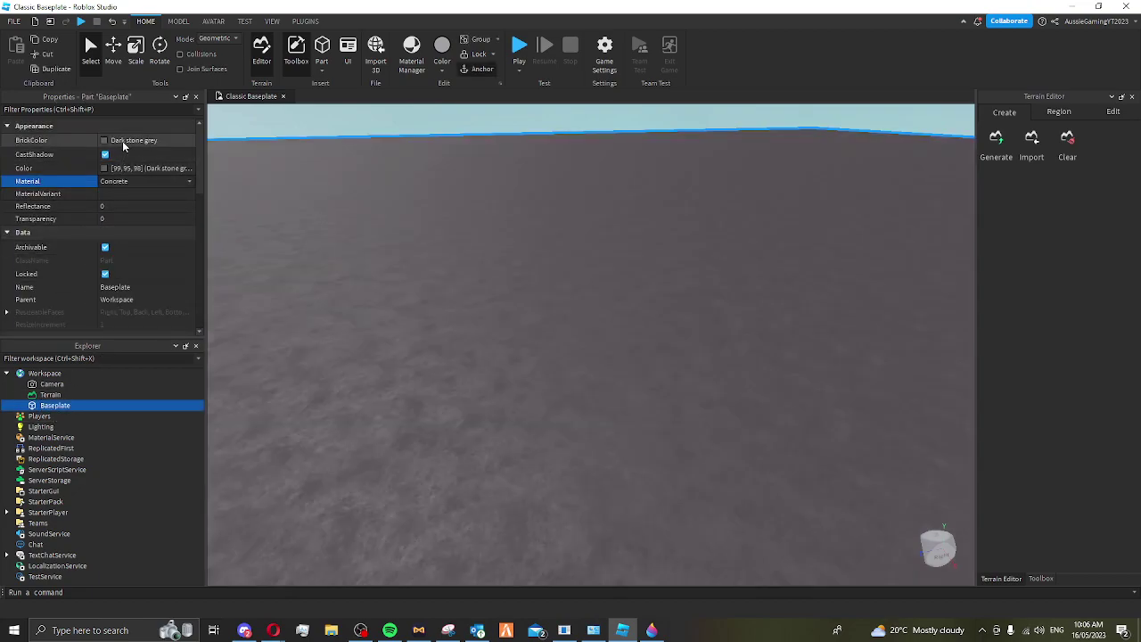
left_click(116, 182)
left_click(120, 193)
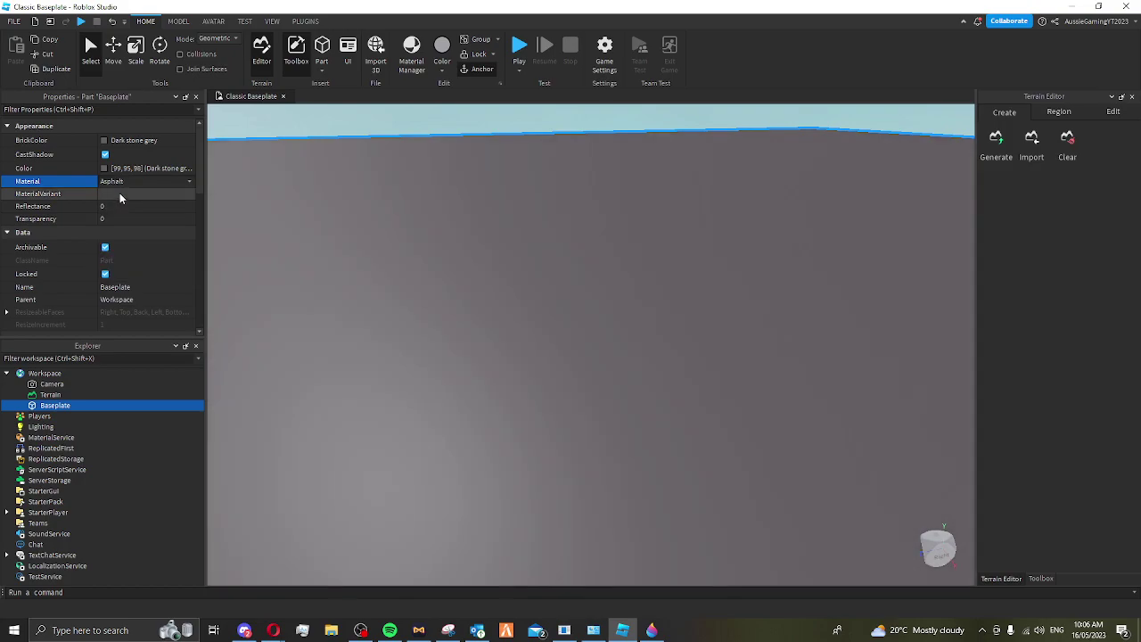
left_click(125, 140)
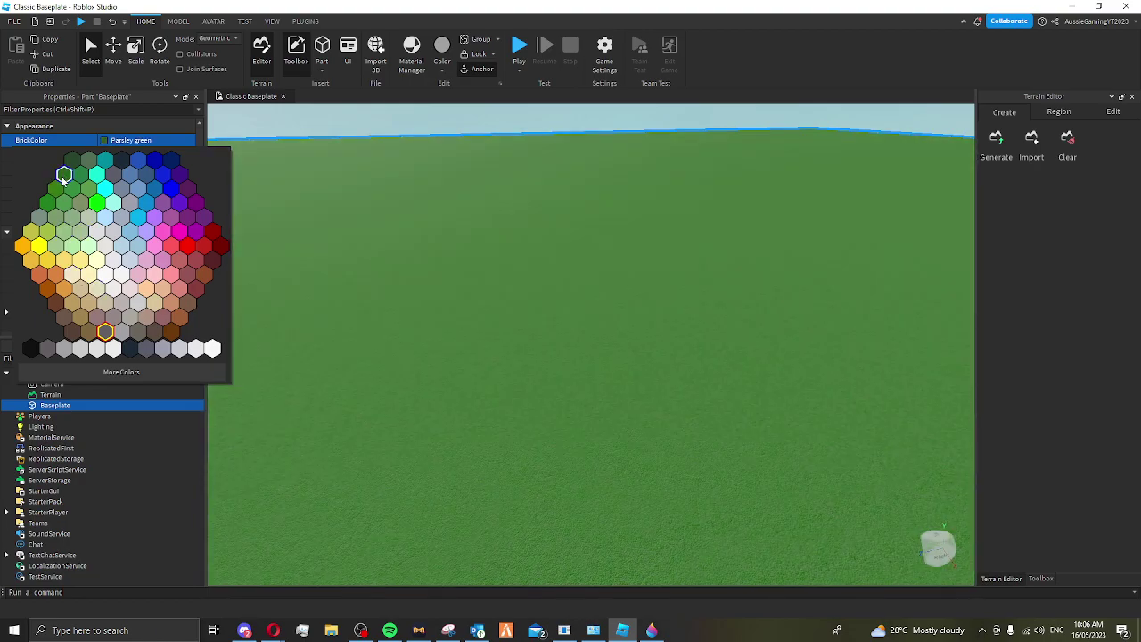
left_click(64, 176)
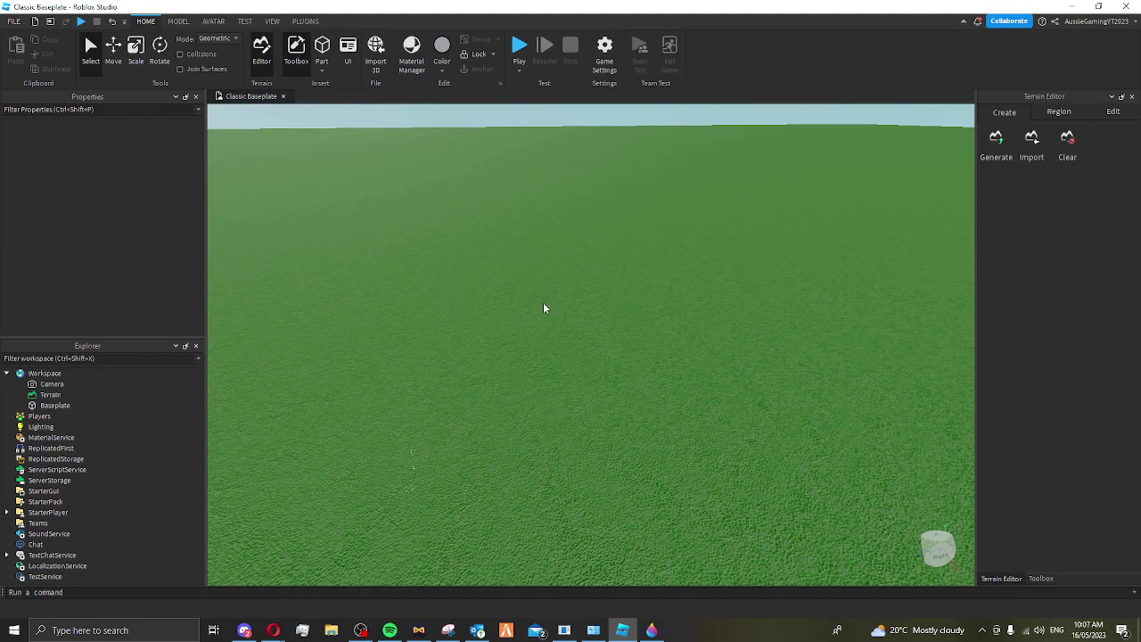
Dismiss the Game Settings save notice and set Studio Settings camera speed to 0.1
left_click(13, 21)
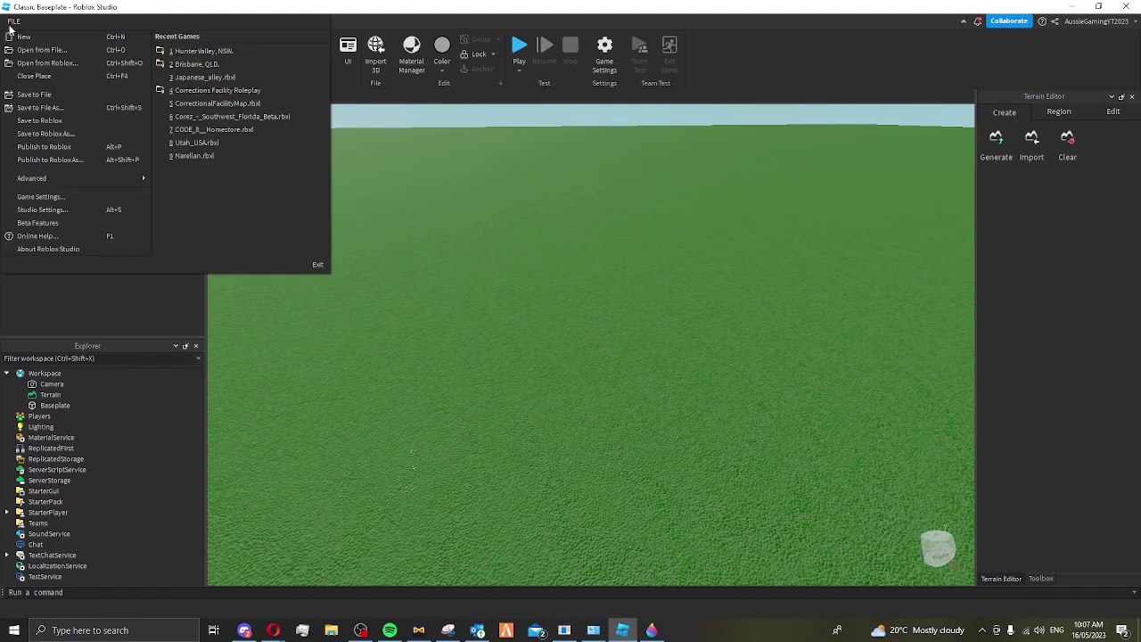
left_click(31, 200)
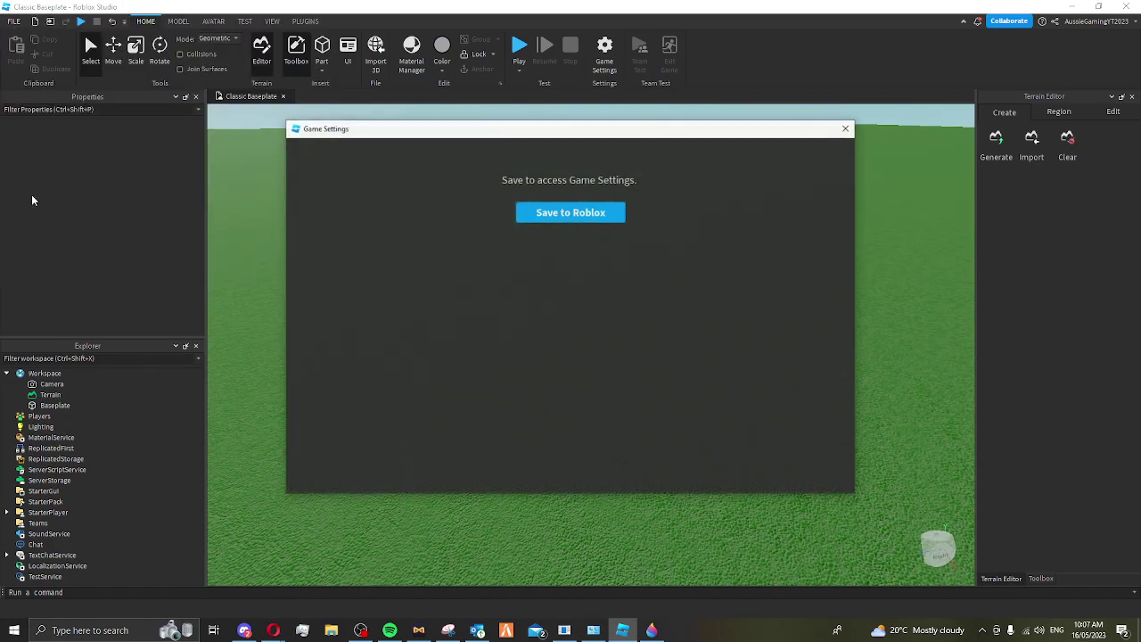
left_click(846, 127)
left_click(13, 21)
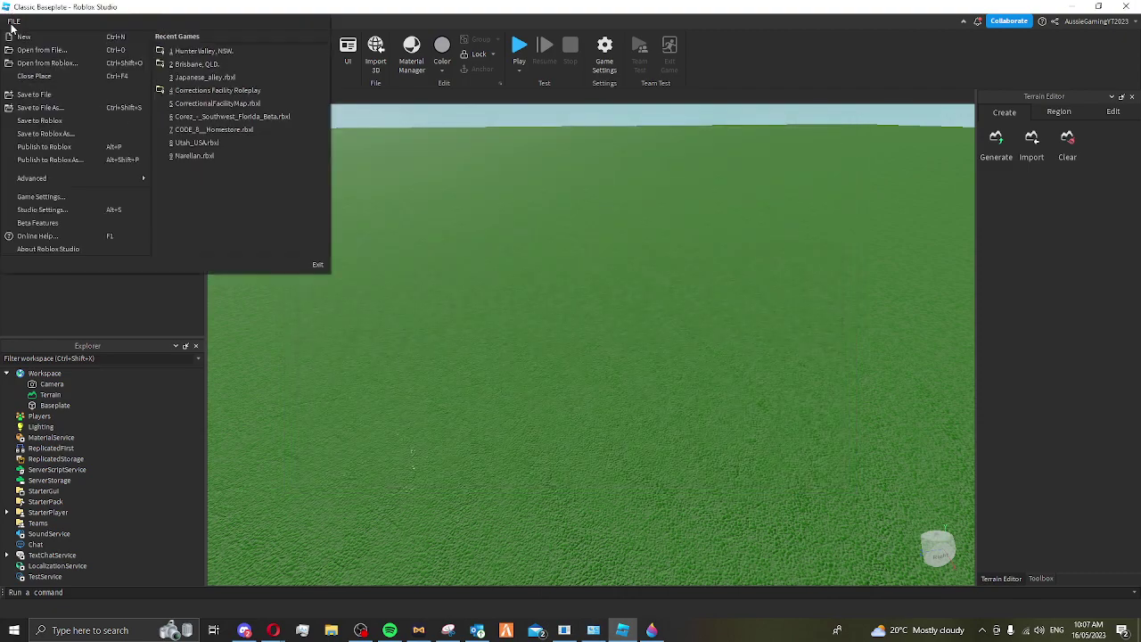
left_click(40, 209)
left_click(727, 251)
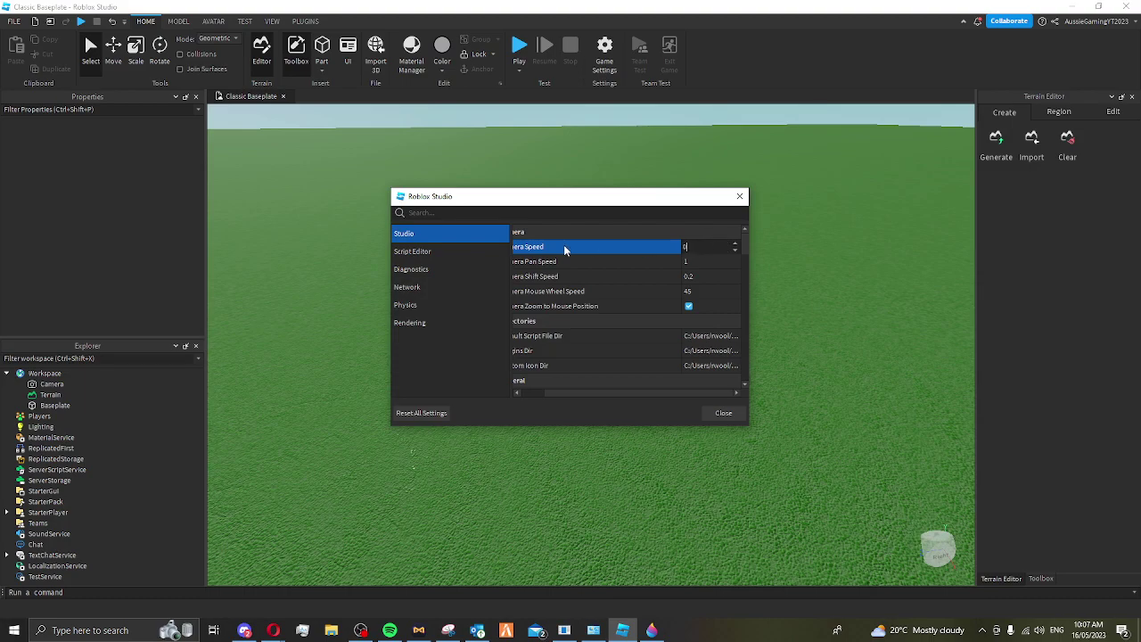
type(".1")
key("Return")
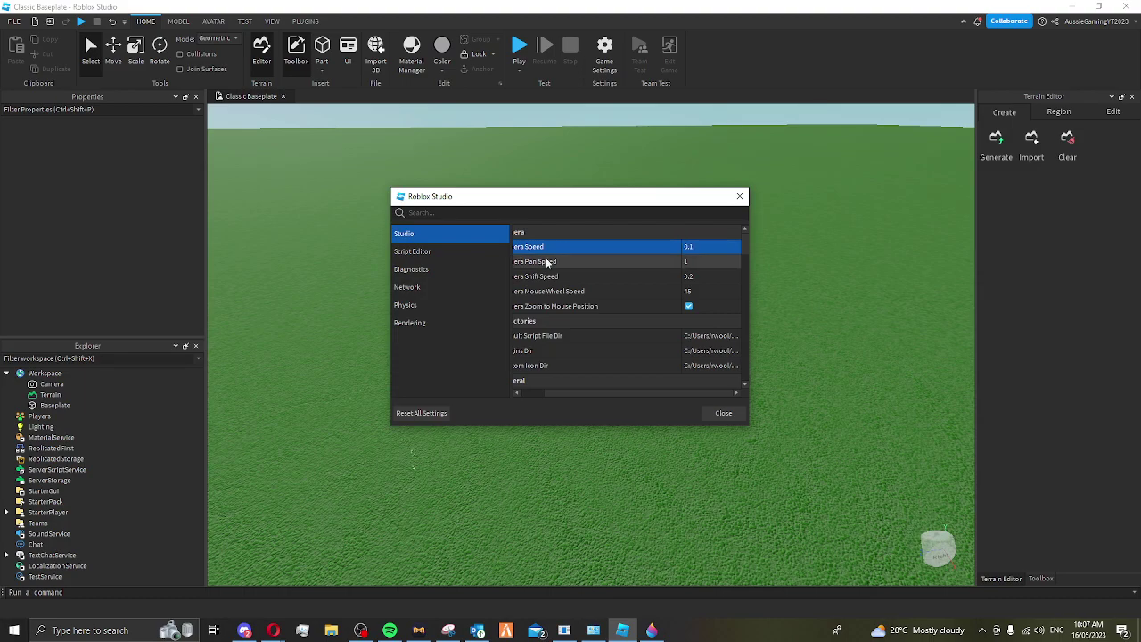
left_click(243, 630)
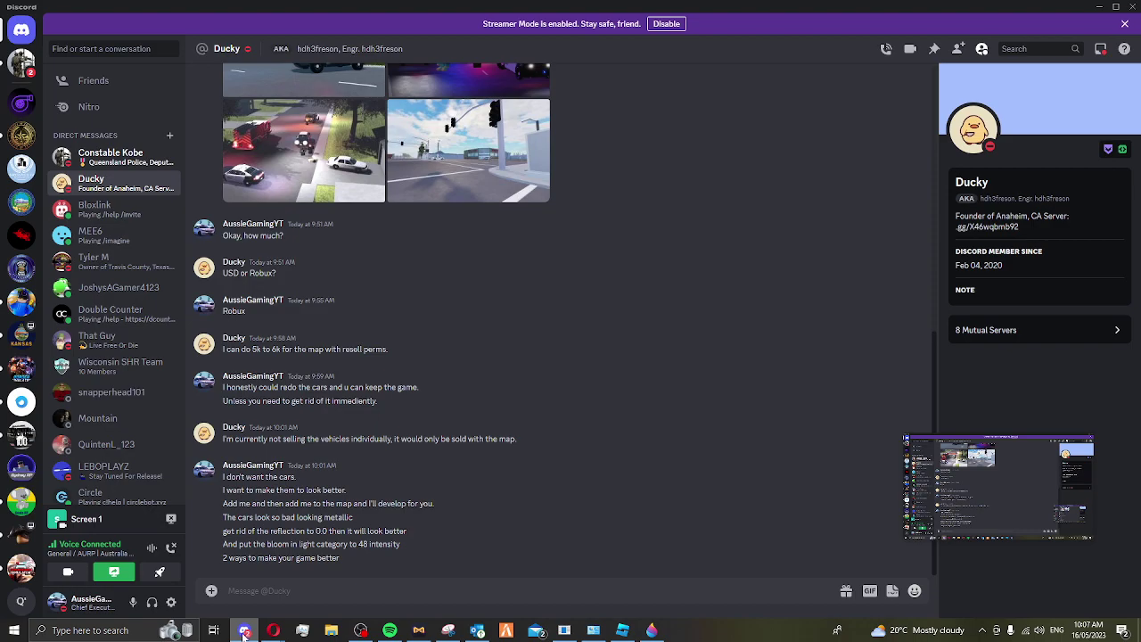
double_click(244, 630)
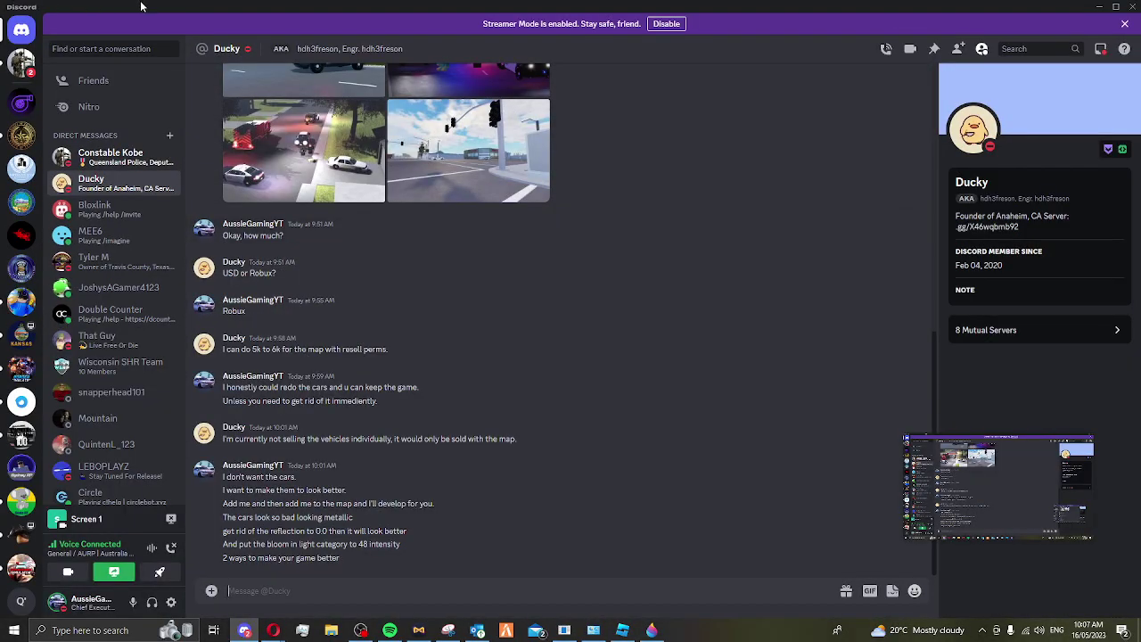
left_click_drag(140, 6, 1001, 6)
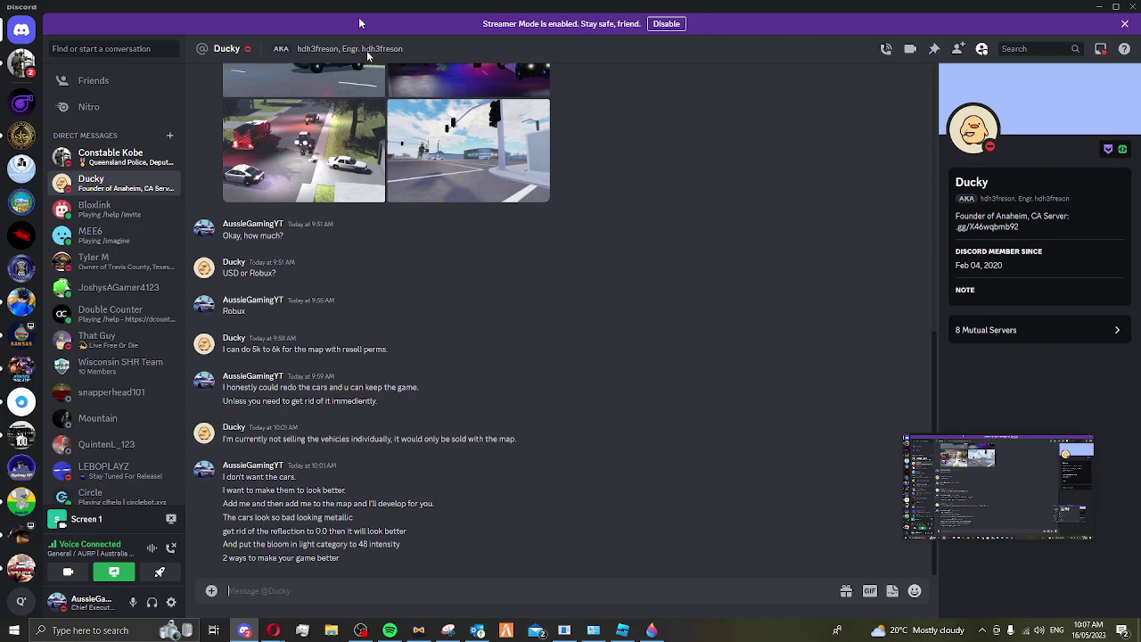
left_click_drag(360, 24, 544, 171)
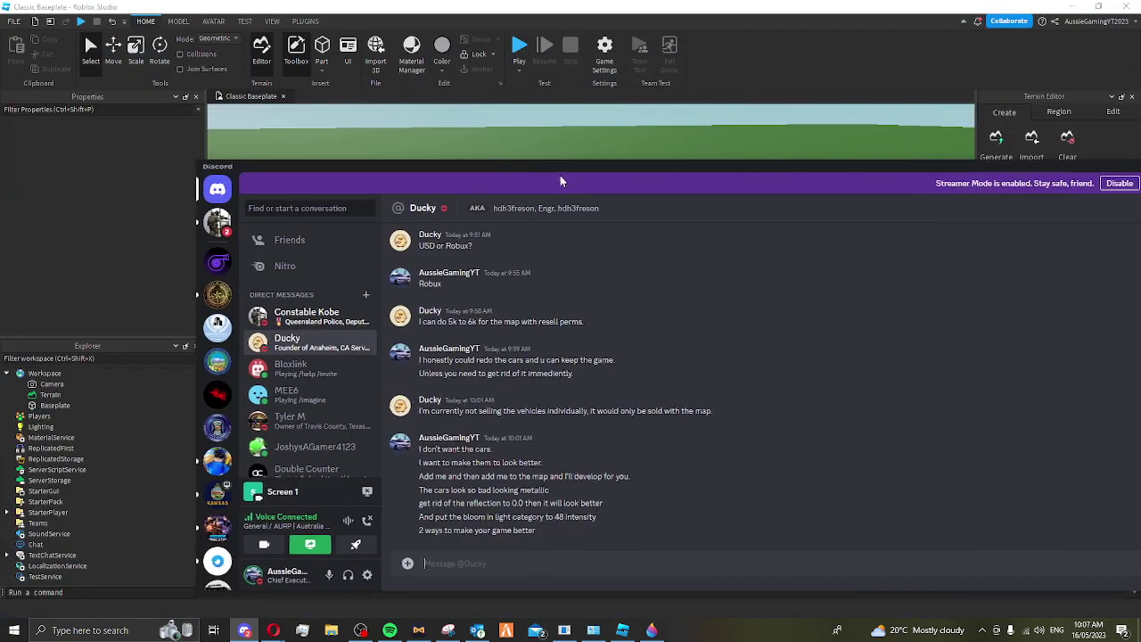
left_click_drag(190, 286, 574, 285)
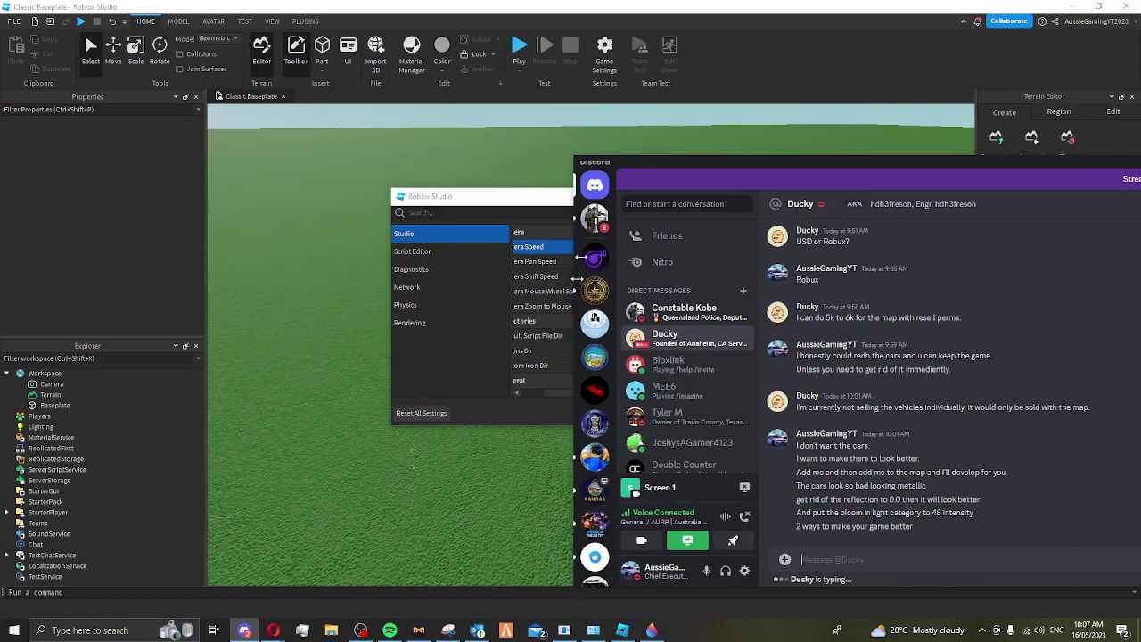
left_click(610, 150)
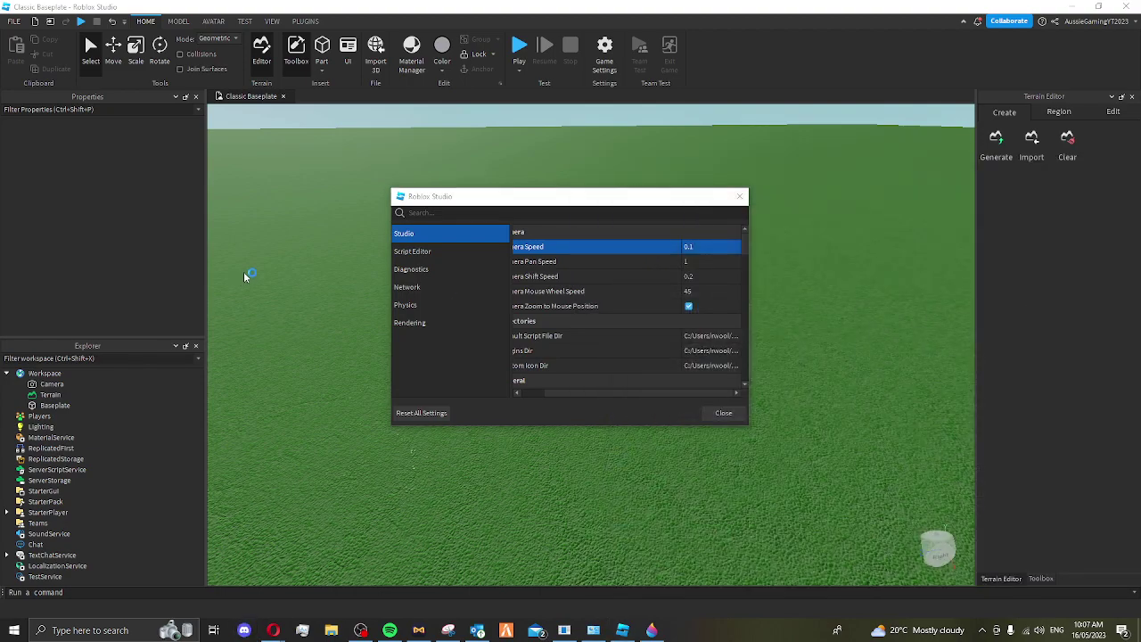
left_click(243, 630)
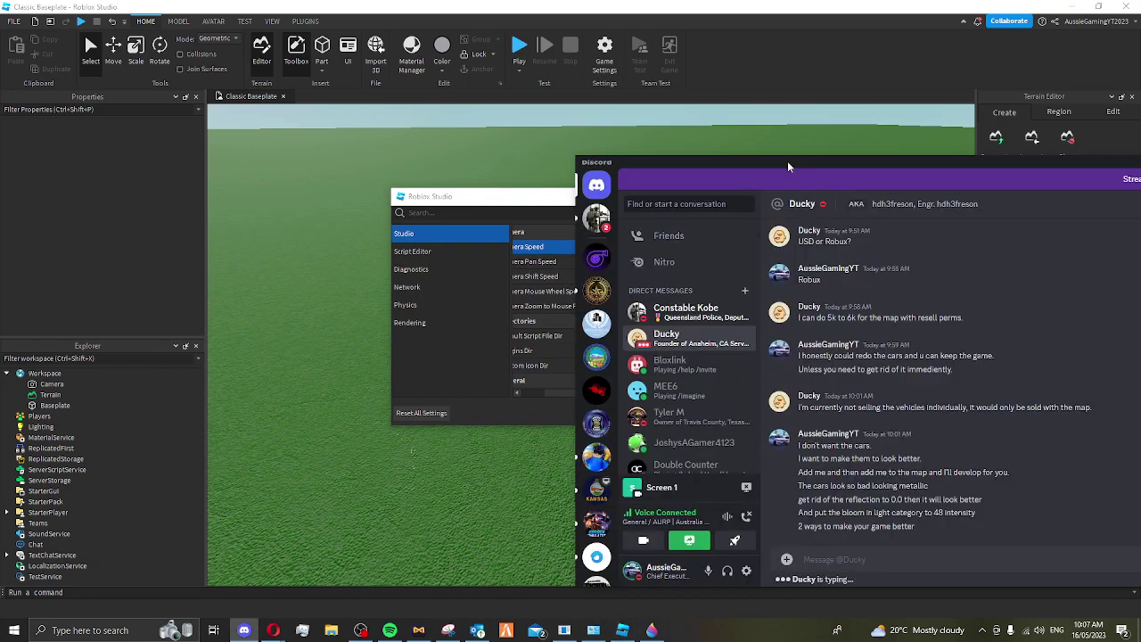
left_click_drag(698, 160, 1106, 115)
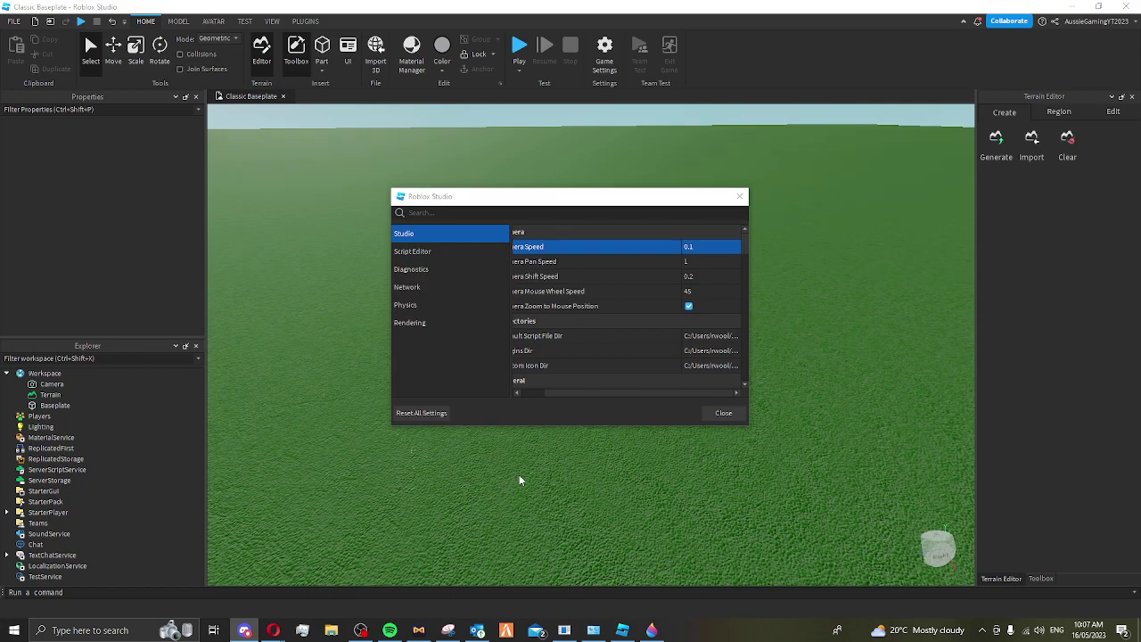
Close Studio Settings and the restart prompt, then fly the camera toward the baseplate
left_click(739, 196)
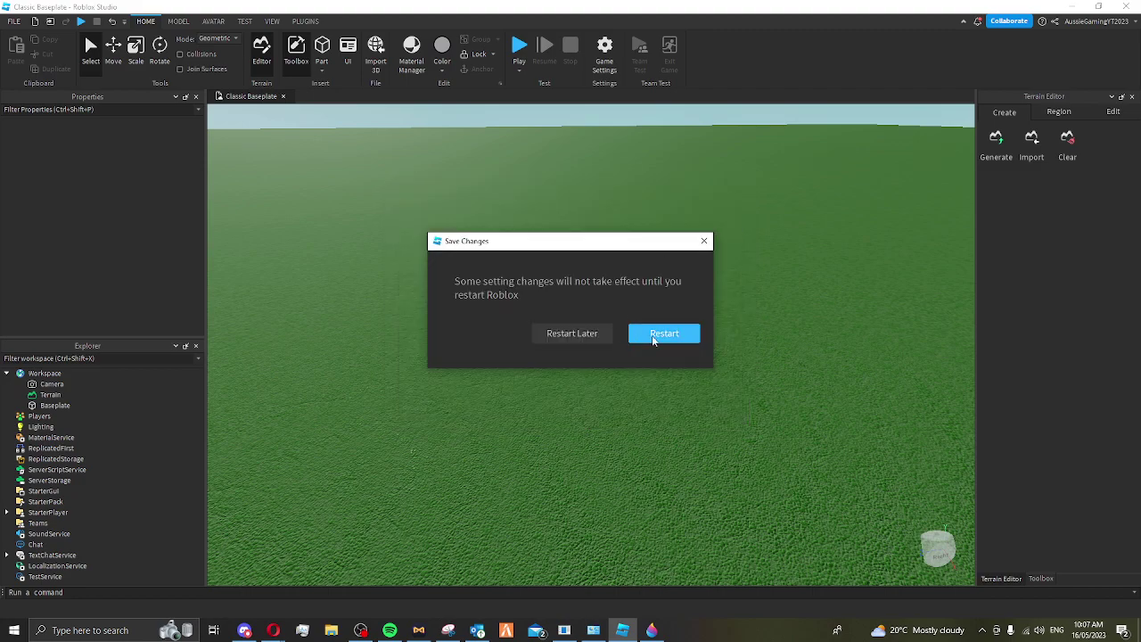
left_click(574, 332)
right_click_drag(453, 276, 428, 272)
key("q")
key("q")
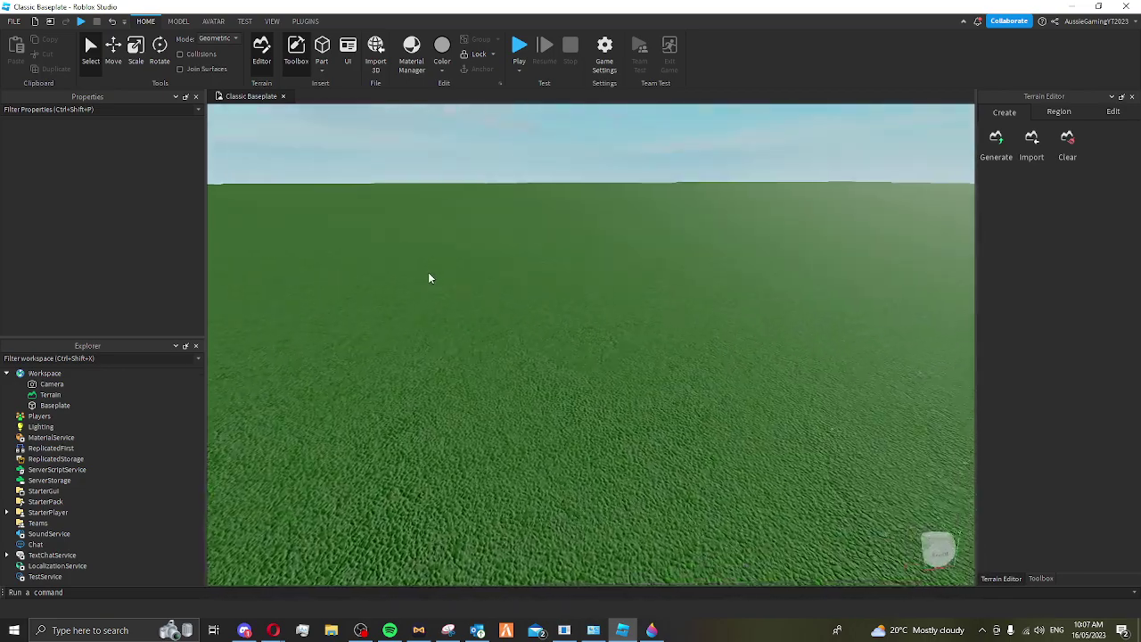
key("q")
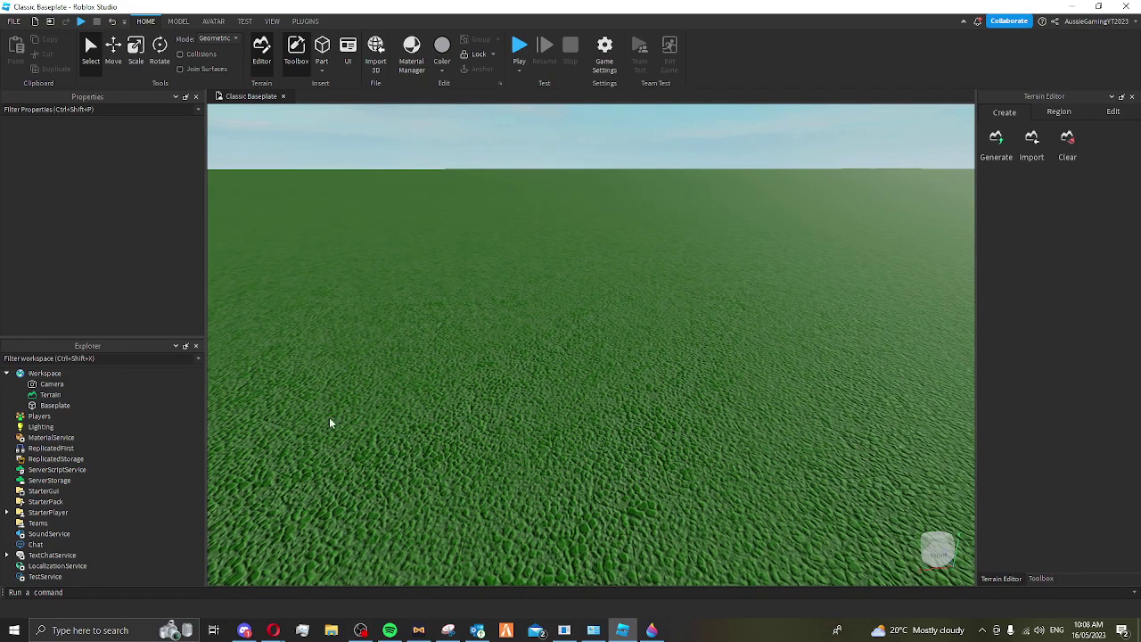
Close the Terrain Editor so the Toolbox shows the saved models
key("q")
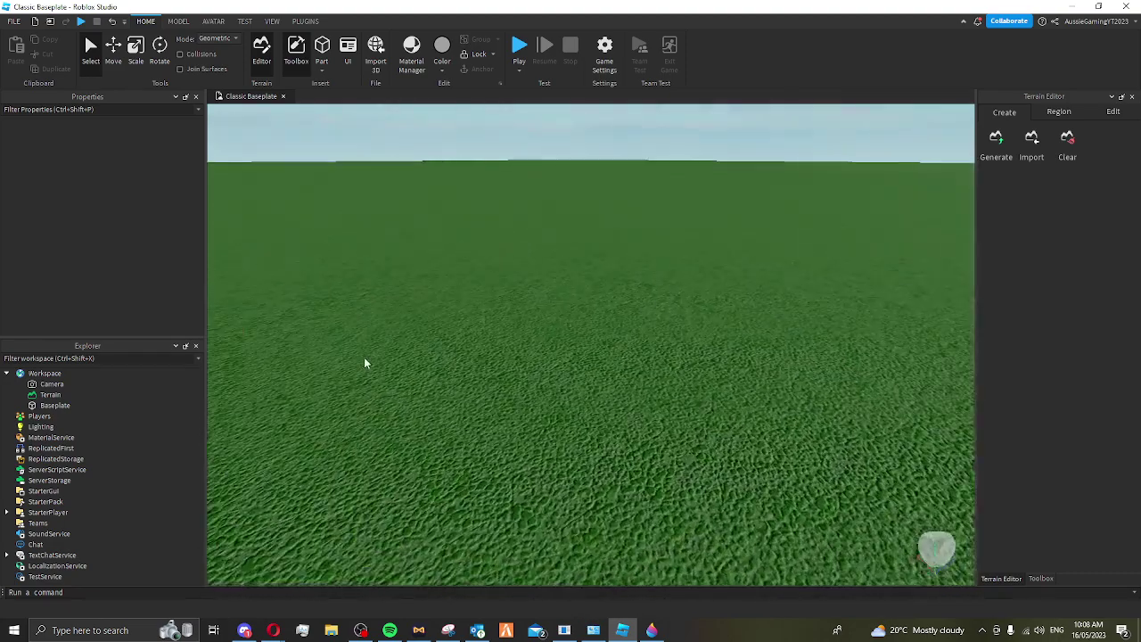
left_click(1131, 97)
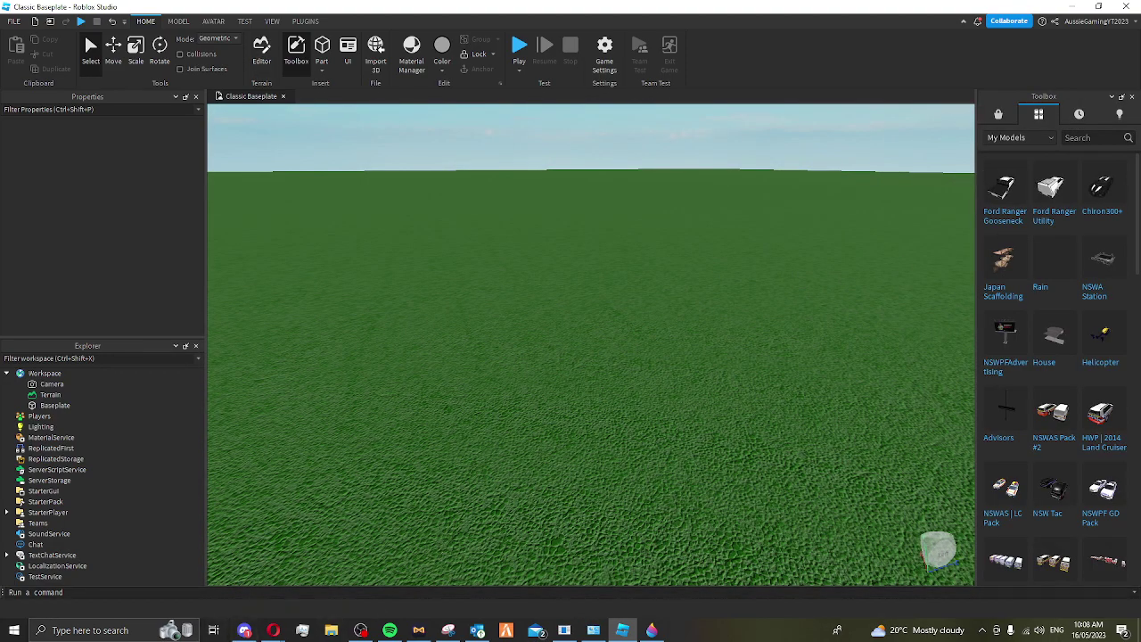
left_click(244, 631)
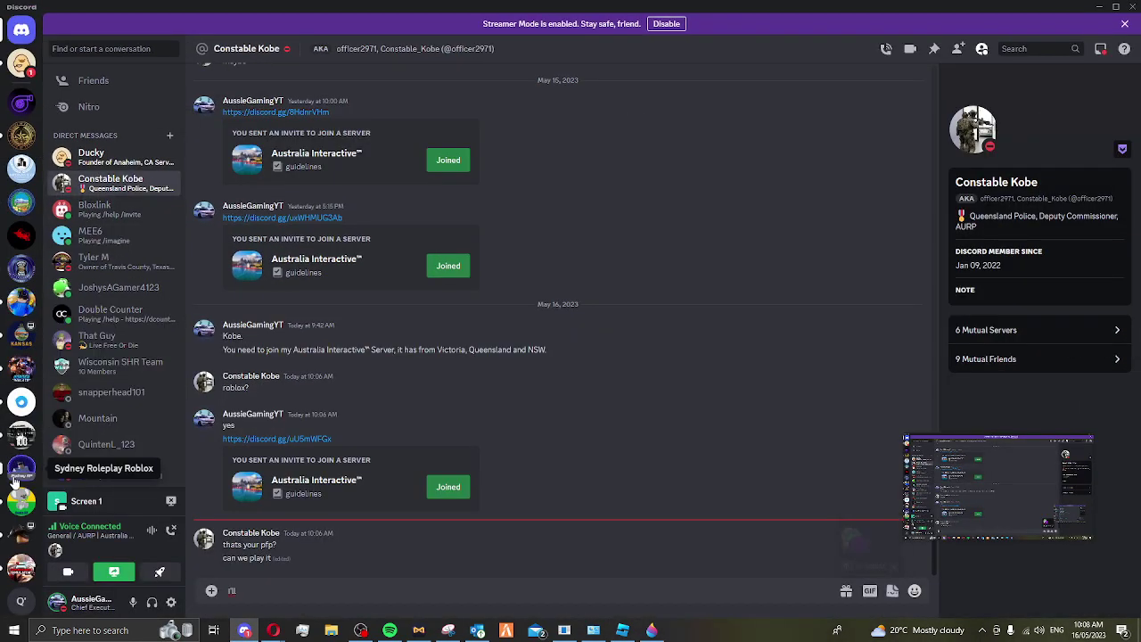
Open Australia Interactive's #hunter-valley and enlarge the white Highway Patrol car image
left_click(22, 468)
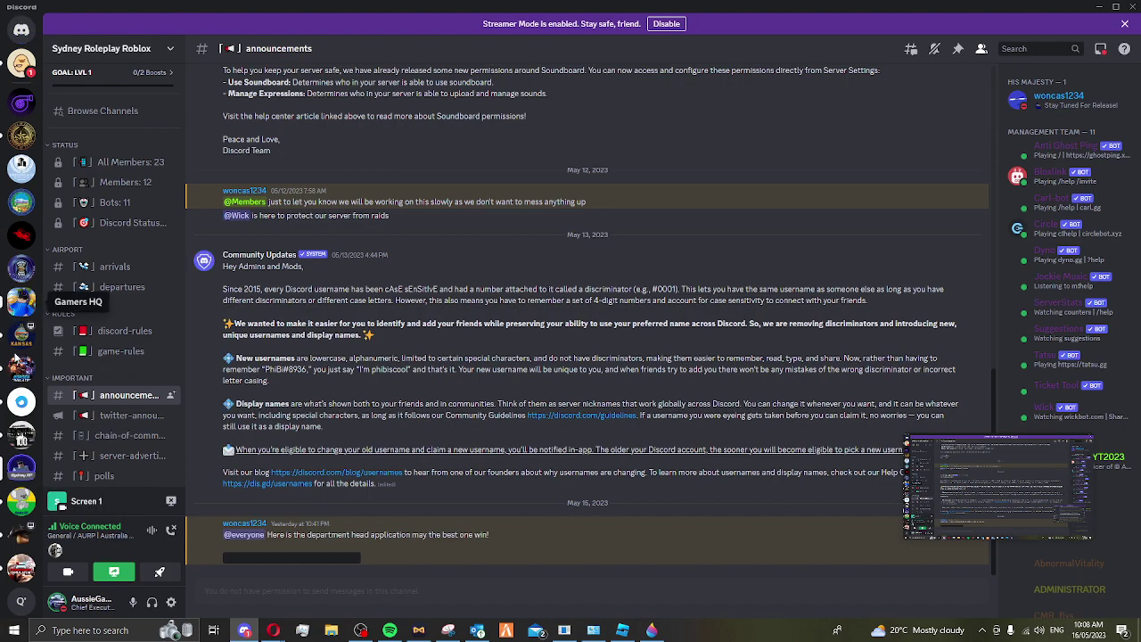
scroll(22, 357, "down", 4)
left_click(22, 369)
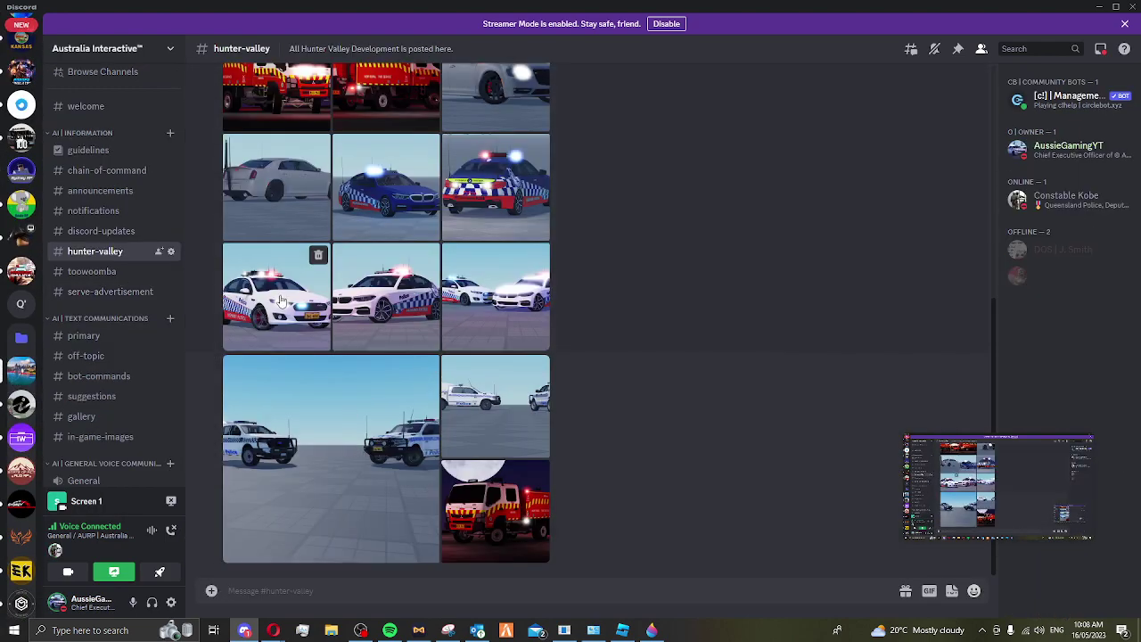
left_click(278, 301)
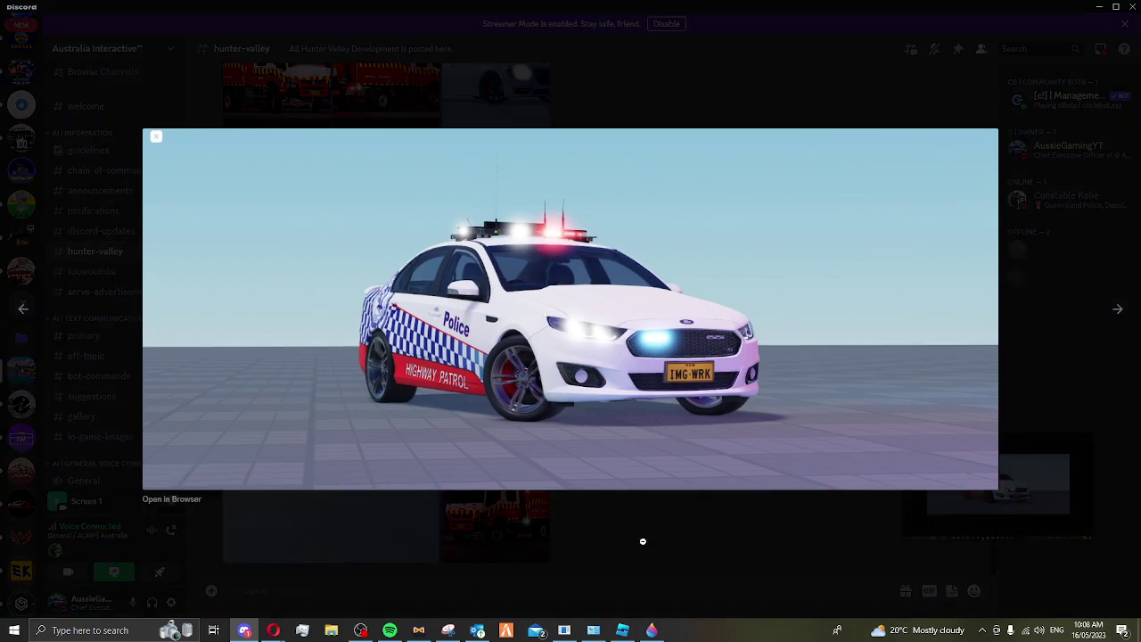
left_click(1066, 247)
Give the server member the Co-Owner role
right_click(1039, 195)
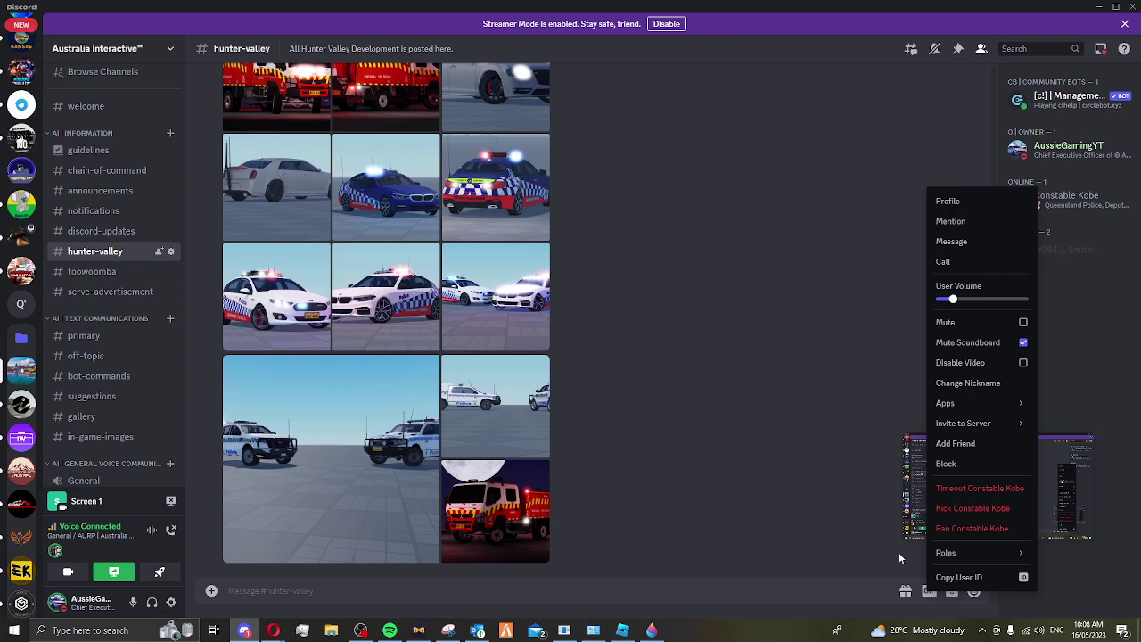
left_click(909, 87)
left_click(452, 448)
View the two police utes and white BMW Highway Patrol images full size
left_click(289, 553)
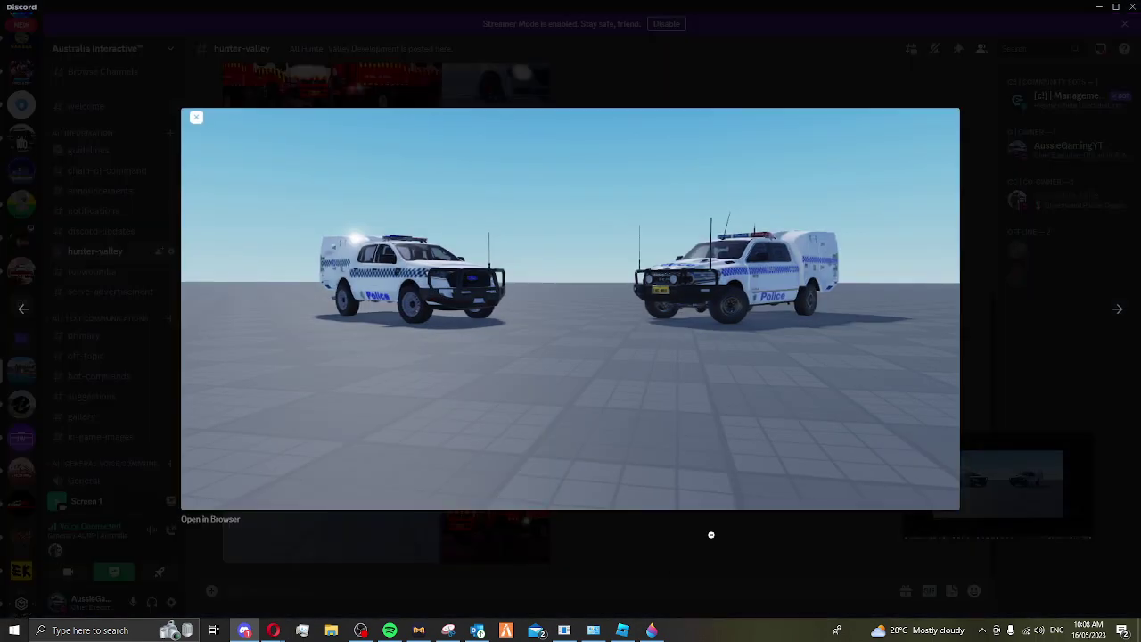
left_click(357, 454)
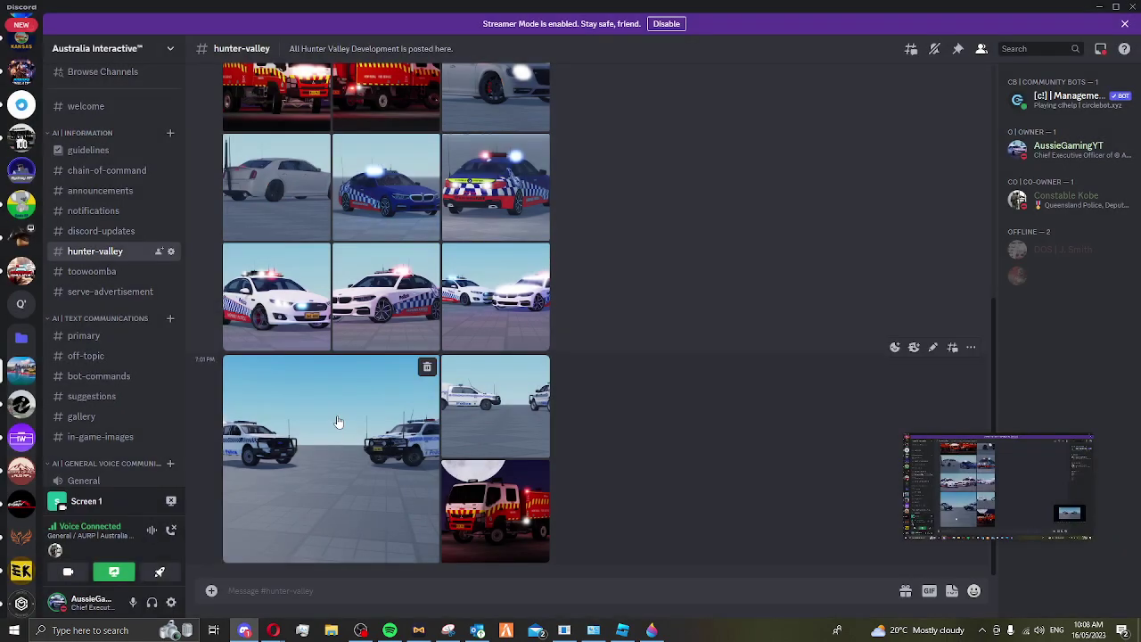
left_click(422, 328)
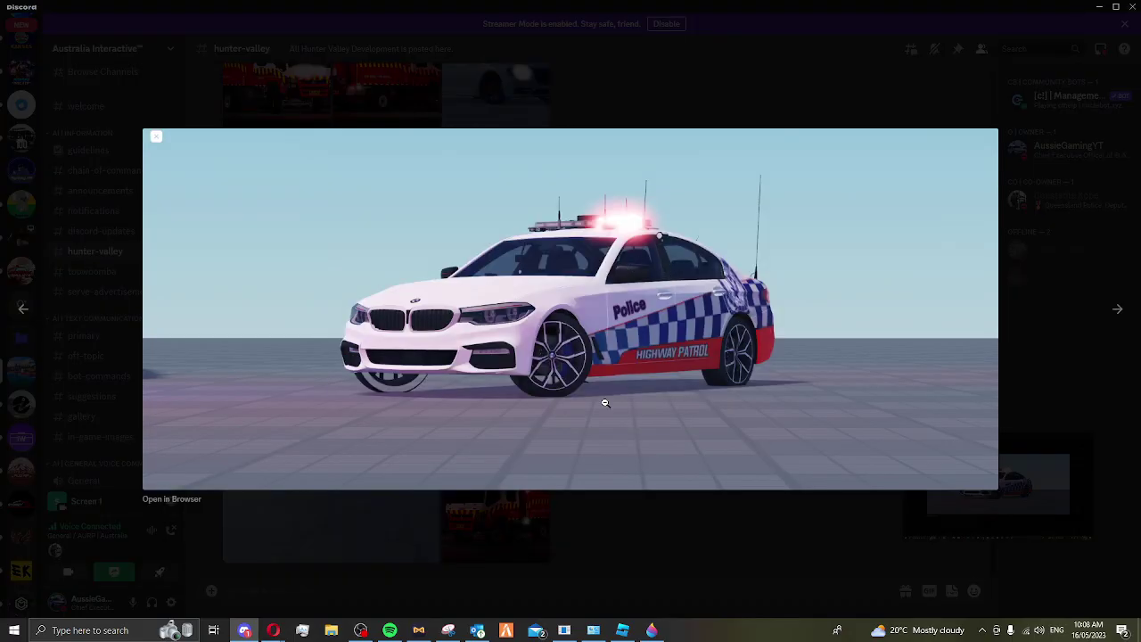
key("alt+Tab")
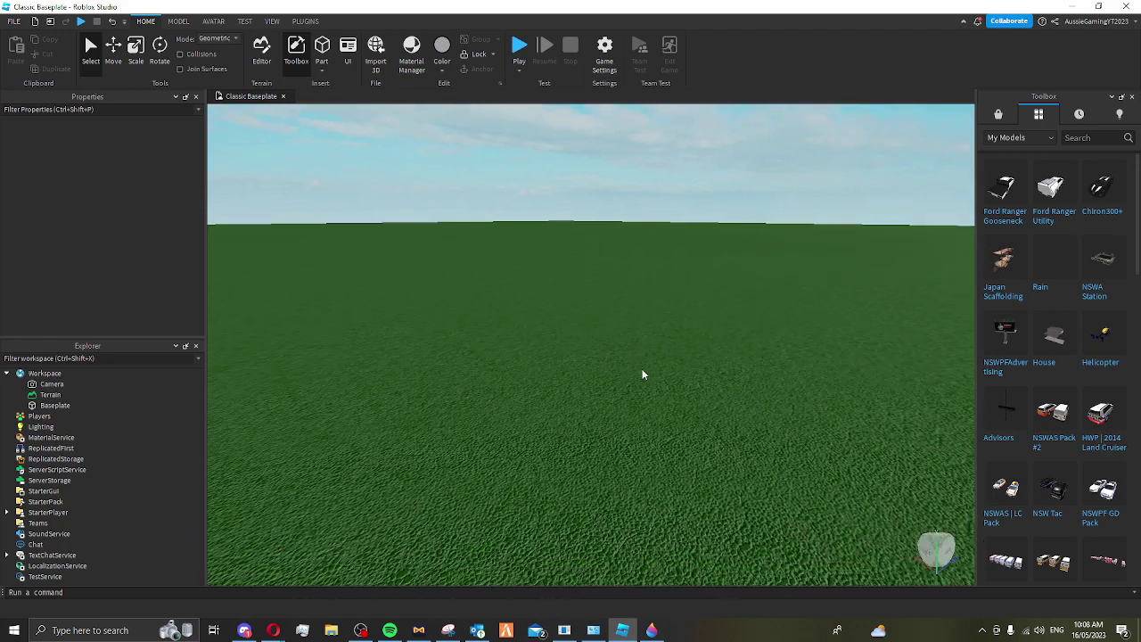
scroll(1031, 384, "down", 3)
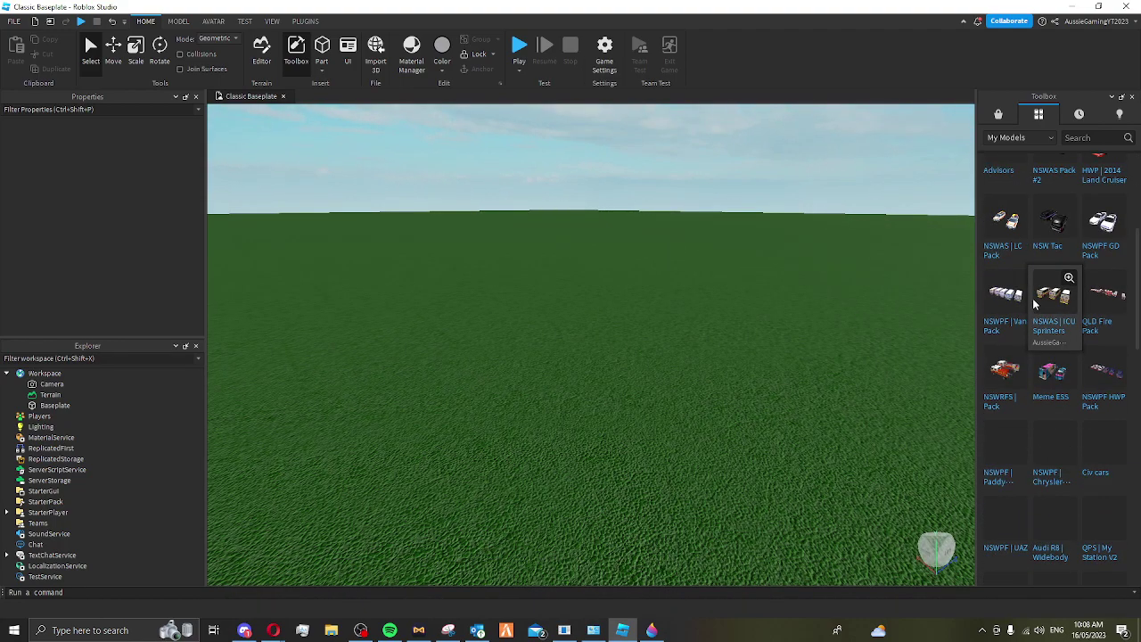
scroll(1085, 321, "down", 1)
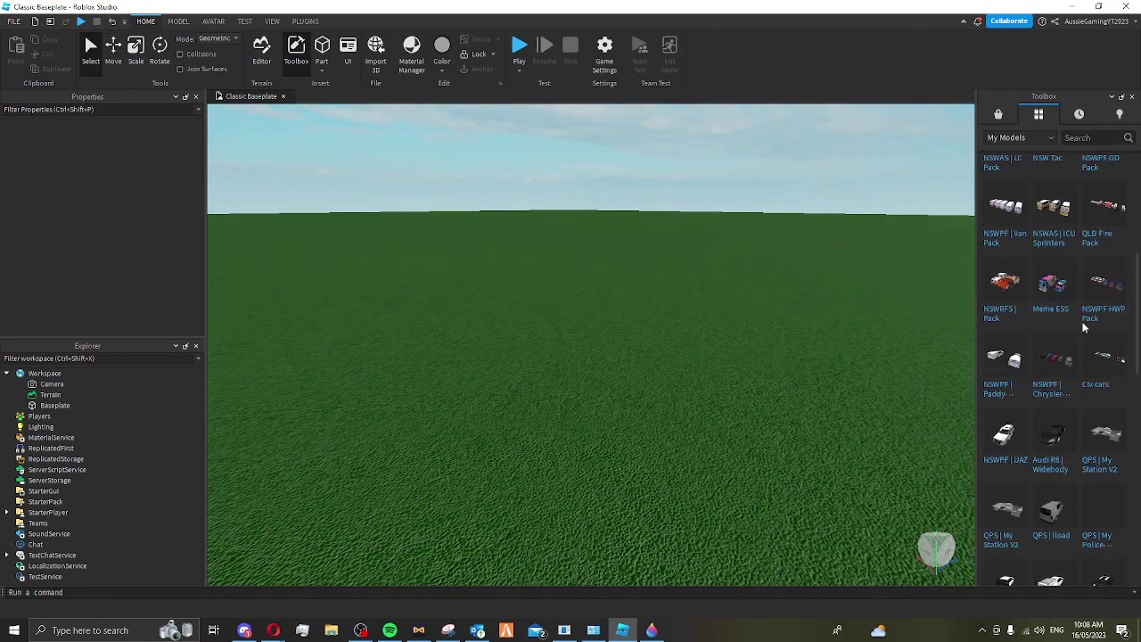
mouse_move(1106, 379)
scroll(1039, 347, "down", 1)
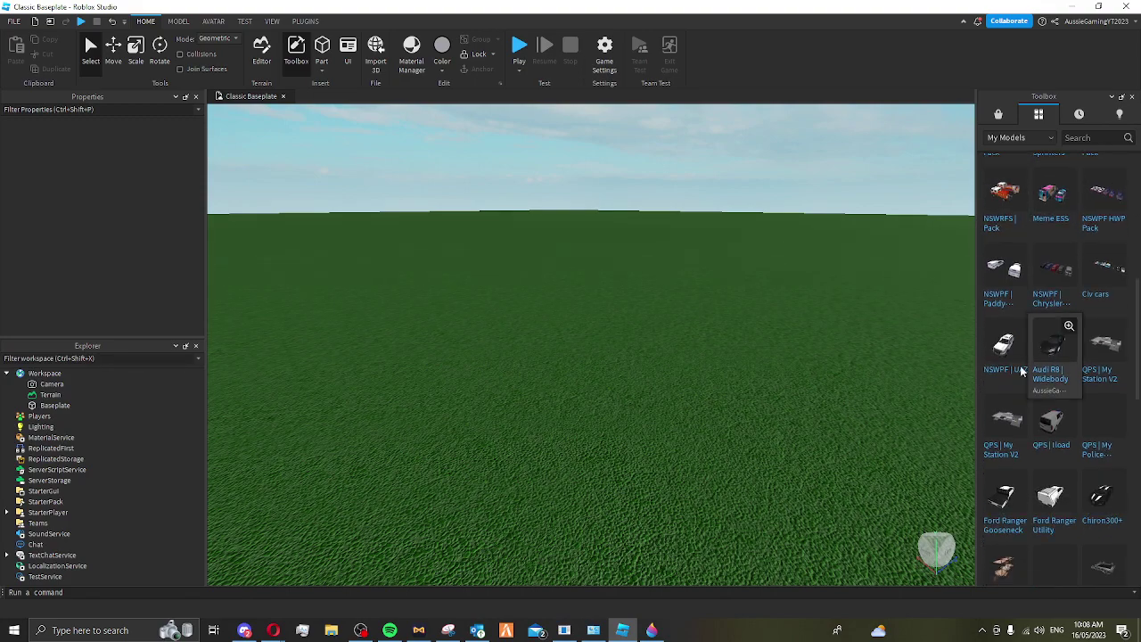
scroll(1053, 393, "down", 1)
scroll(1052, 374, "down", 2)
scroll(1051, 326, "down", 1)
scroll(1050, 325, "up", 1)
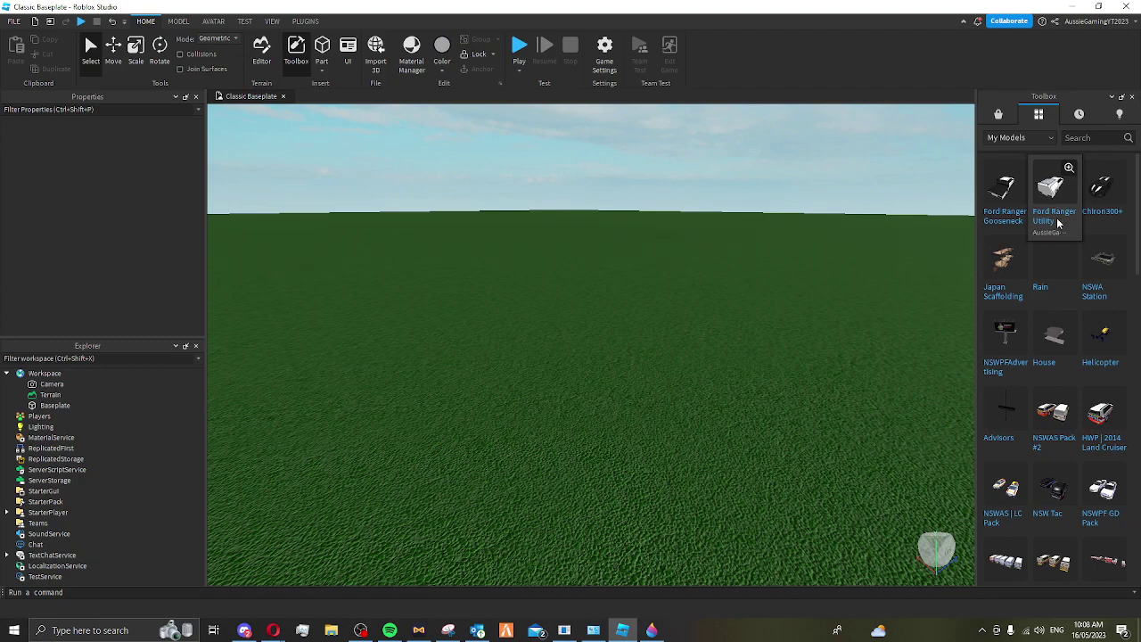
scroll(1062, 269, "down", 1)
scroll(1059, 294, "down", 1)
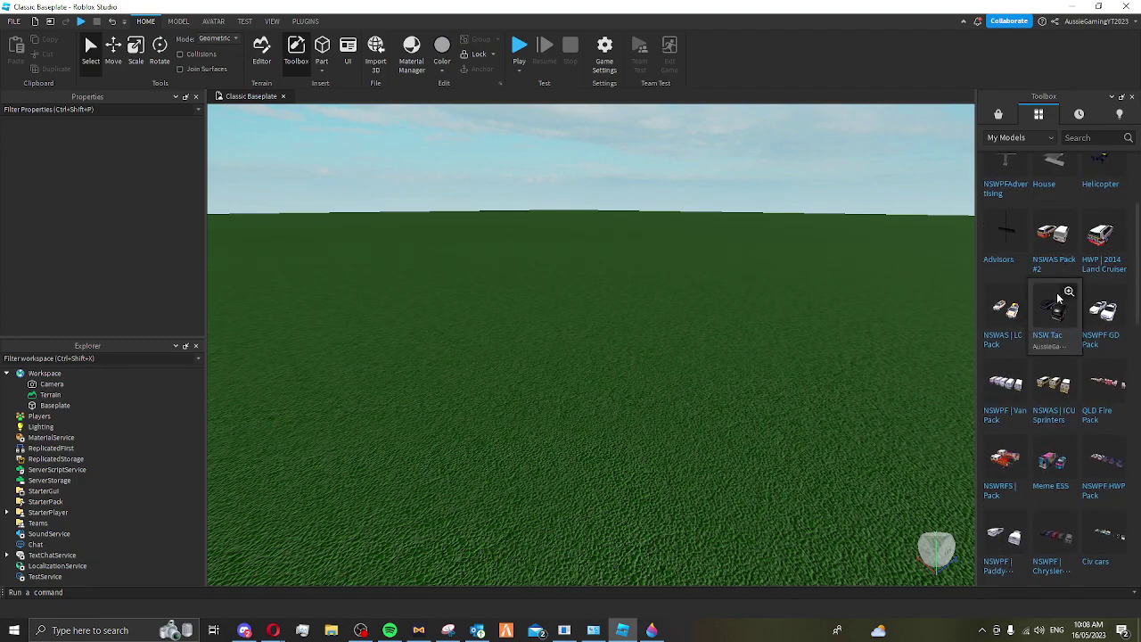
Drag NSWPF GD Pack from My Models onto the grassy baseplate
right_click_drag(600, 321, 687, 310)
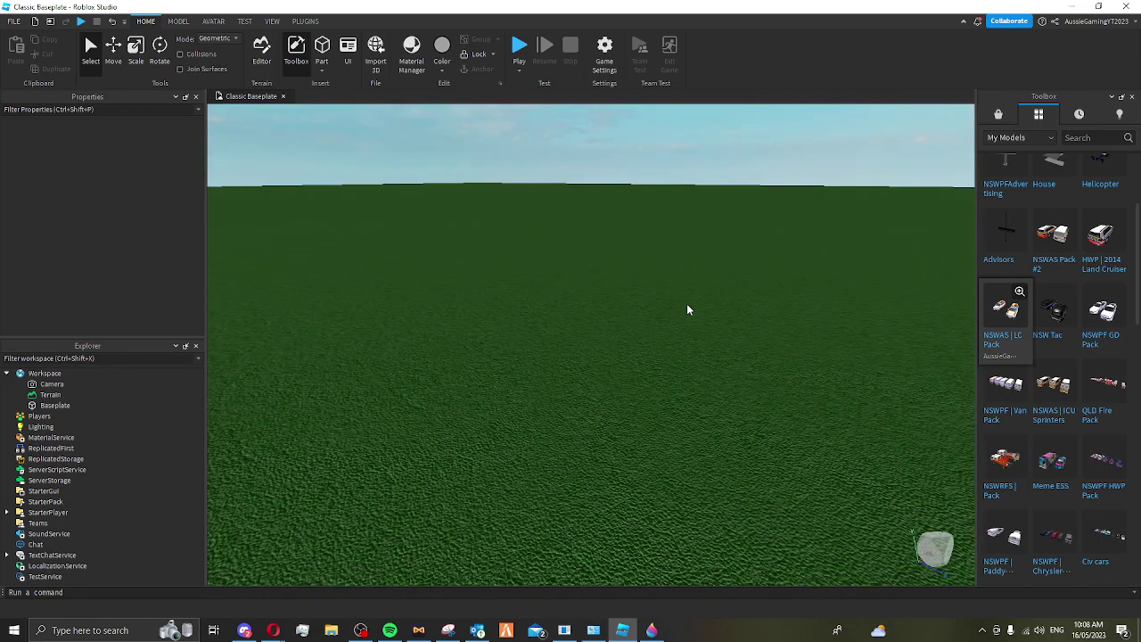
right_click_drag(555, 304, 688, 307)
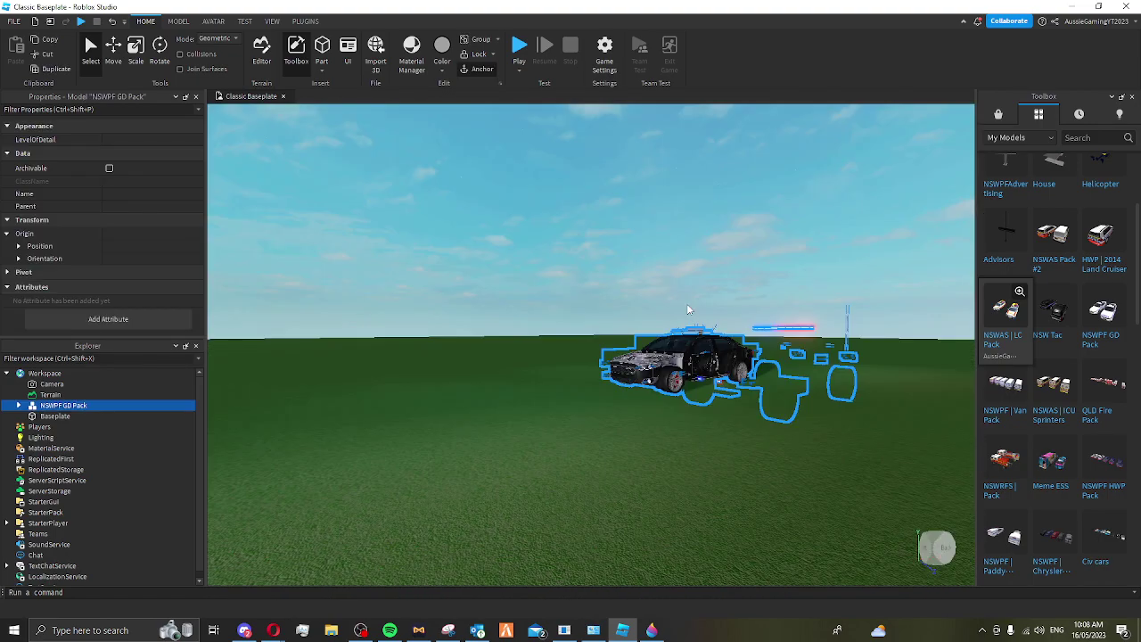
Ungroup NSWPF GD Pack with Ctrl+U and delete the grey Volkswagen Passat
left_click(736, 308)
right_click_drag(687, 255, 687, 254)
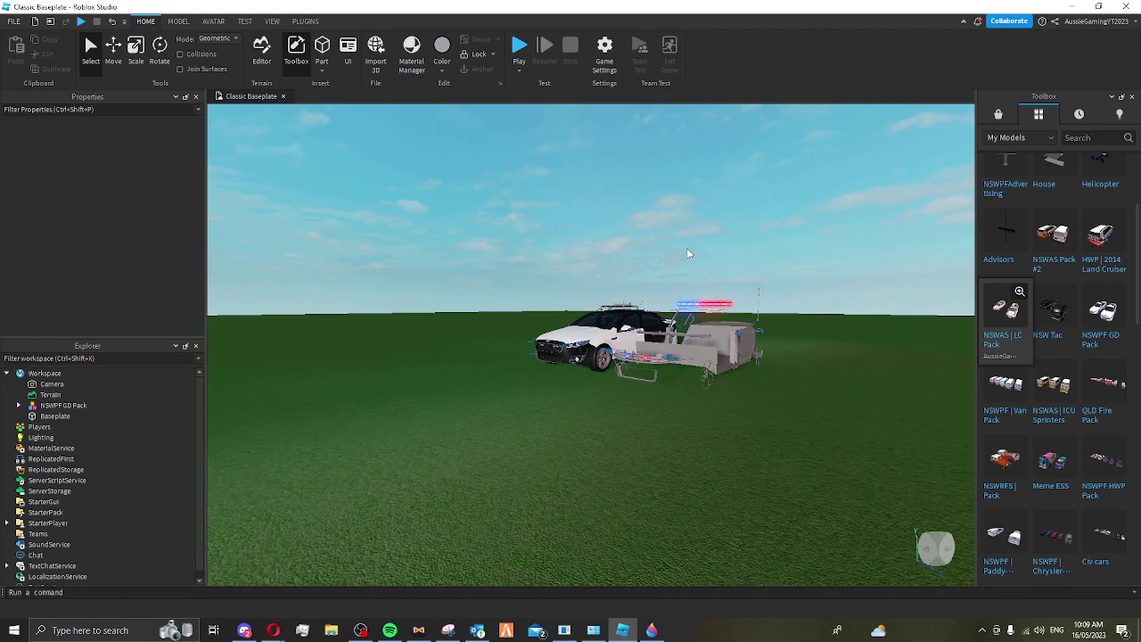
left_click(657, 344)
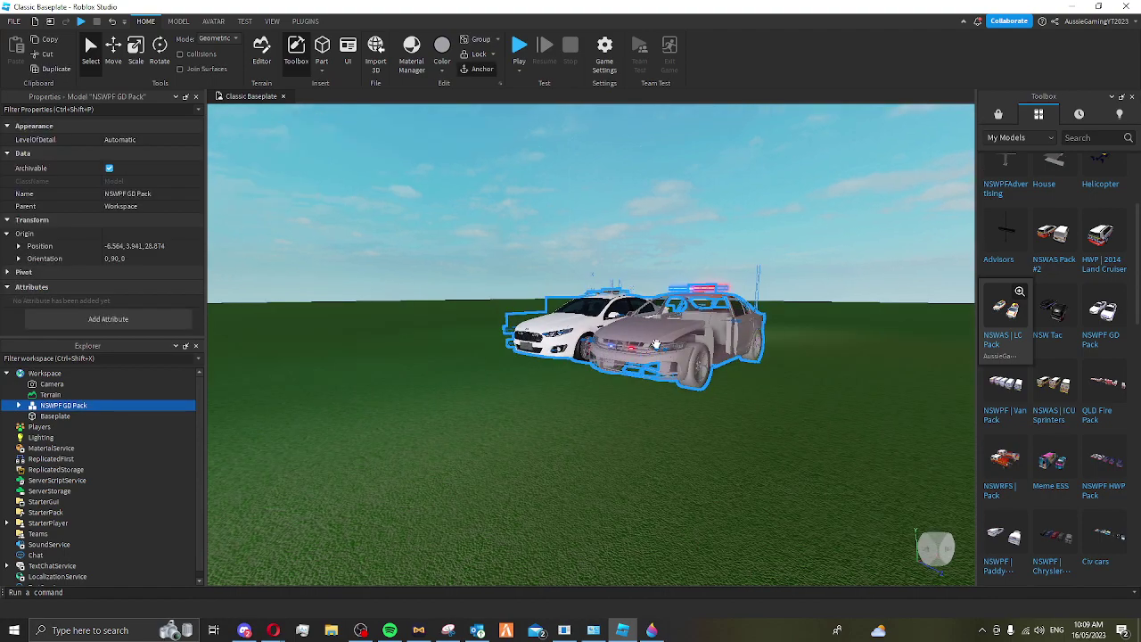
key("ctrl+u")
left_click(536, 435)
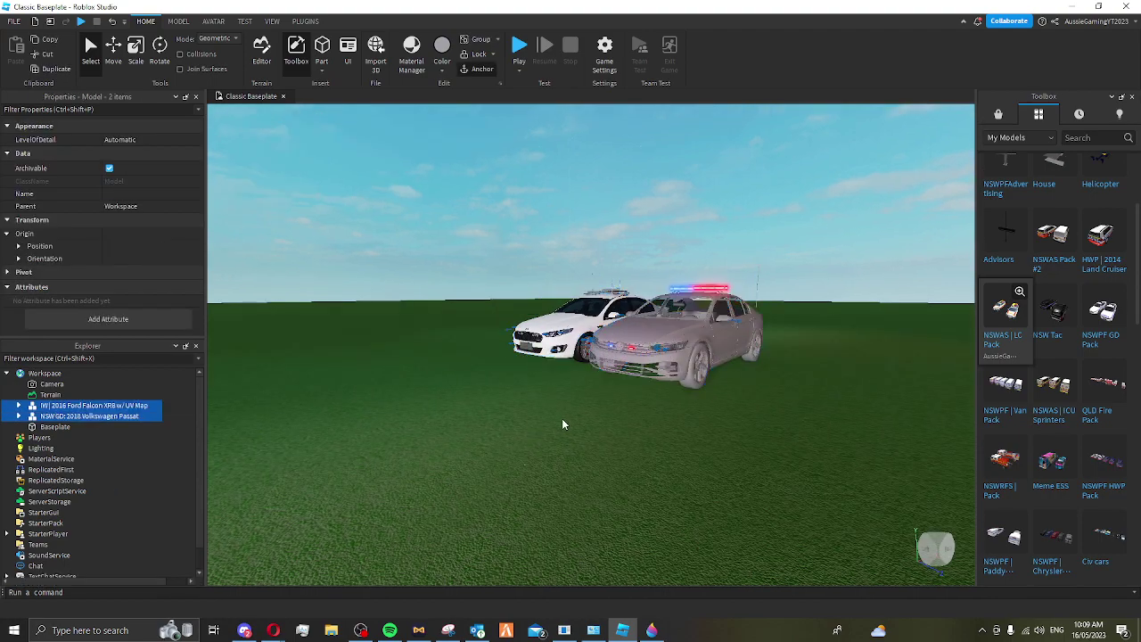
left_click(649, 357)
key("Delete")
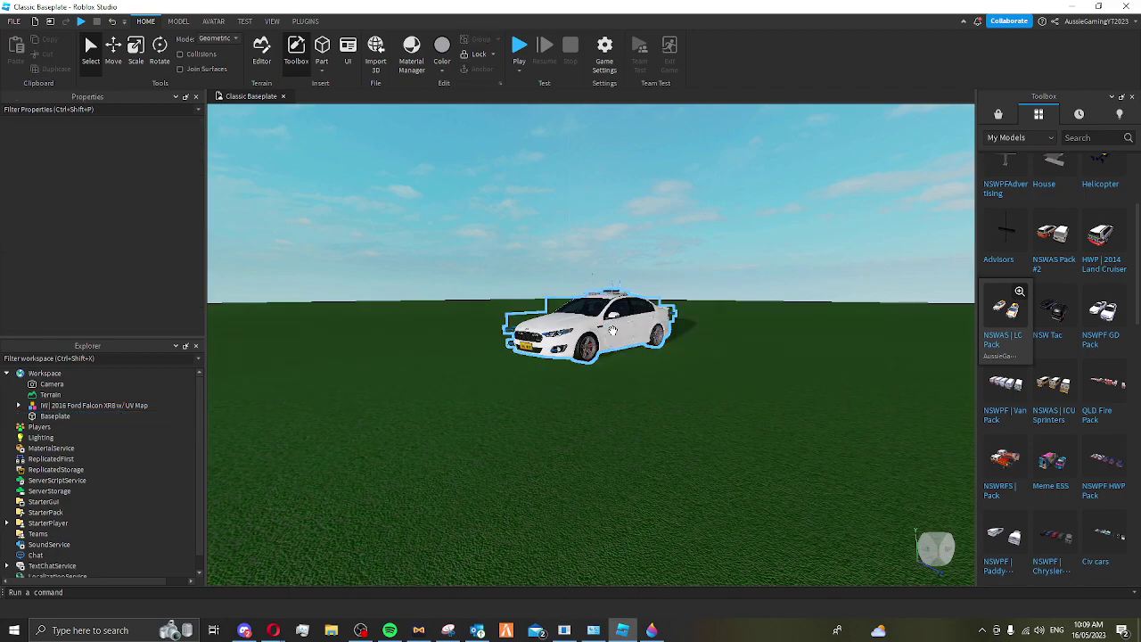
mouse_move(613, 331)
right_mouse_down()
mouse_move(526, 416)
mouse_move(524, 382)
right_mouse_up()
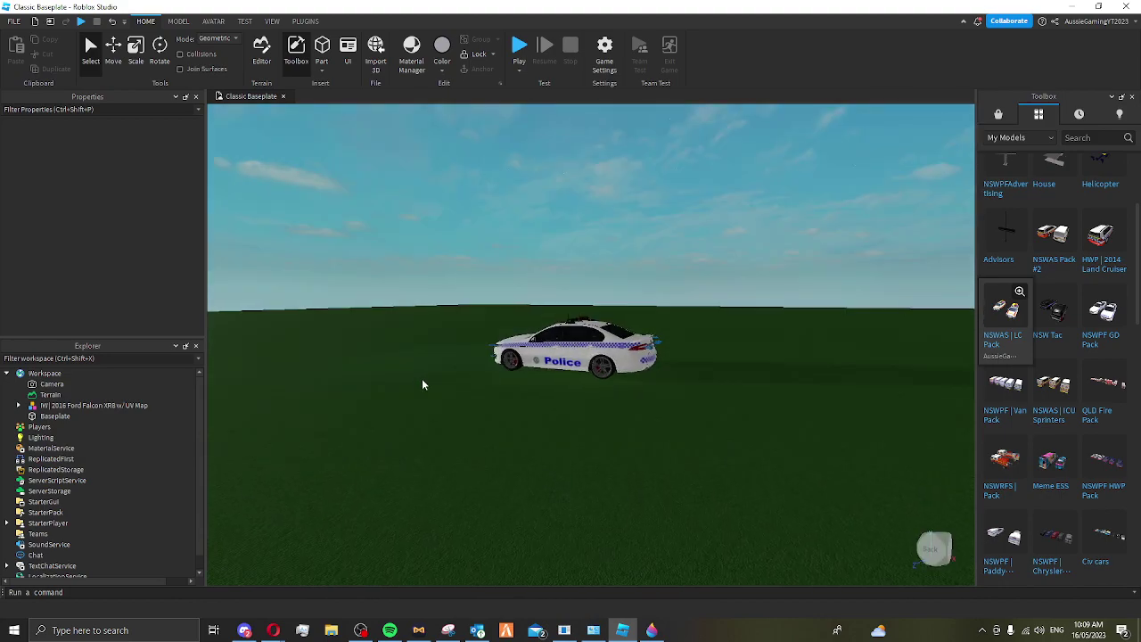
Raise the Camera Speed in Studio Settings from 0.1 to 0.6
right_click_drag(422, 378, 422, 375)
left_click(14, 20)
left_click(89, 209)
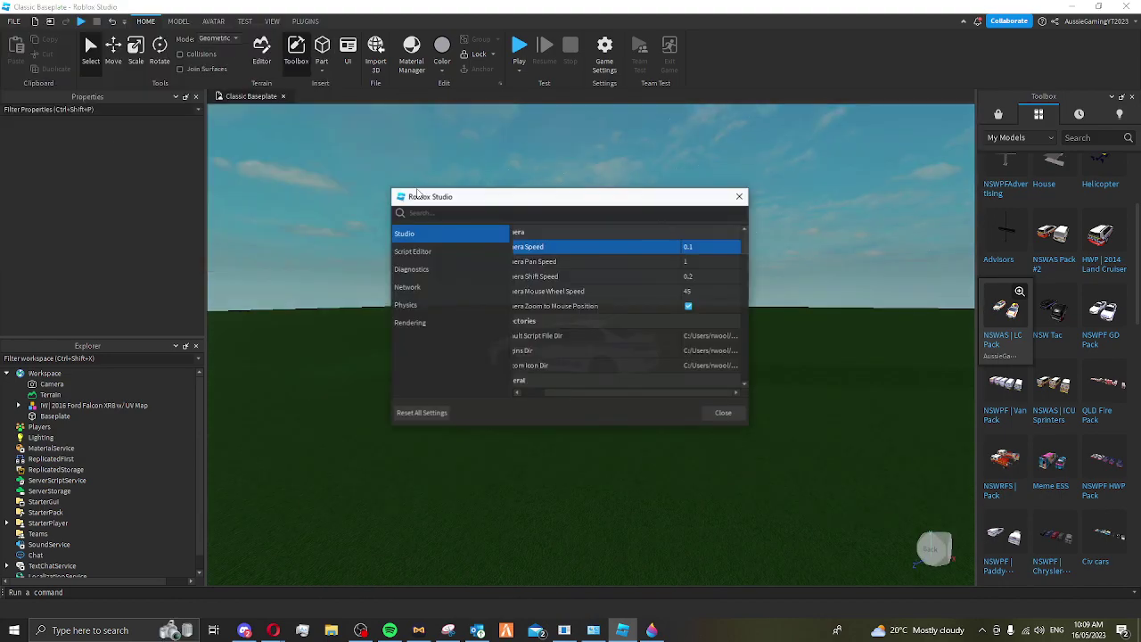
left_click(711, 248)
key("BackSpace")
type("6")
key("Return")
Close the settings and fly in to the police car's front-left side
key("Escape")
key("w")
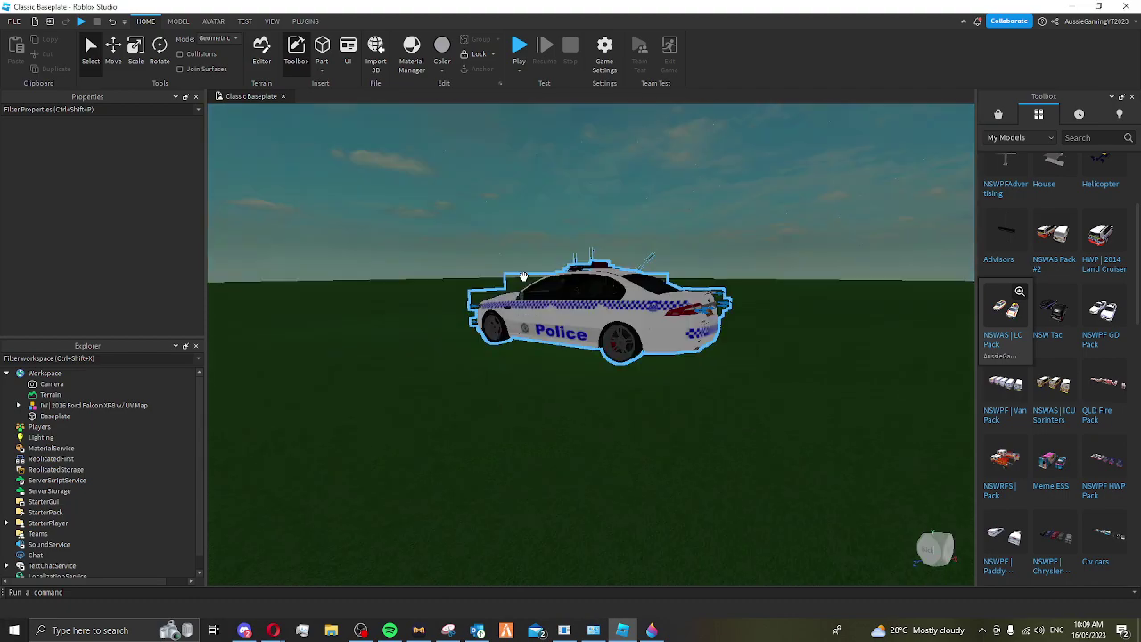
mouse_move(523, 277)
right_mouse_down()
mouse_move(438, 474)
mouse_move(40, 453)
right_mouse_up()
Set Lighting's Ambient colour to white (255,255,255), then orbit to the car's front and side
left_click(40, 438)
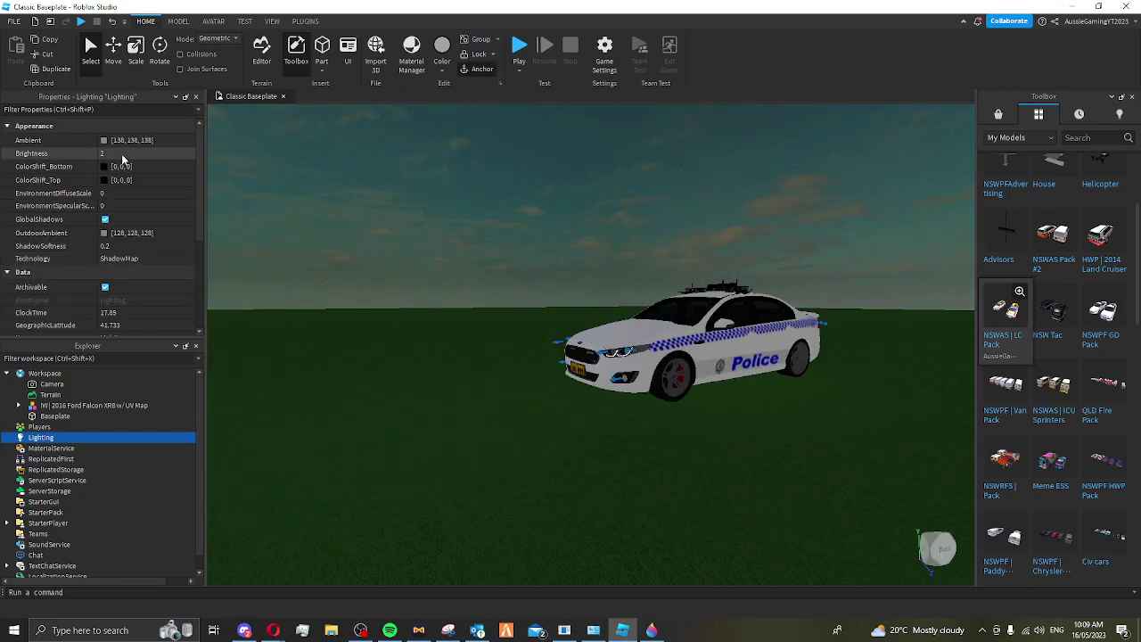
left_click(104, 140)
left_click_drag(709, 267, 708, 211)
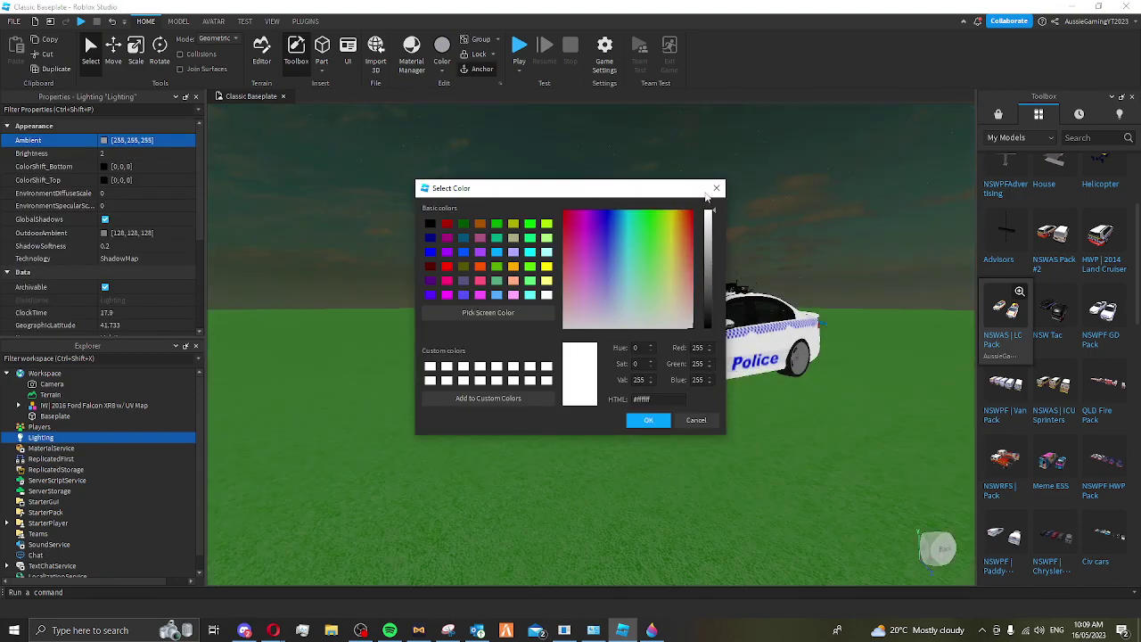
left_click(660, 419)
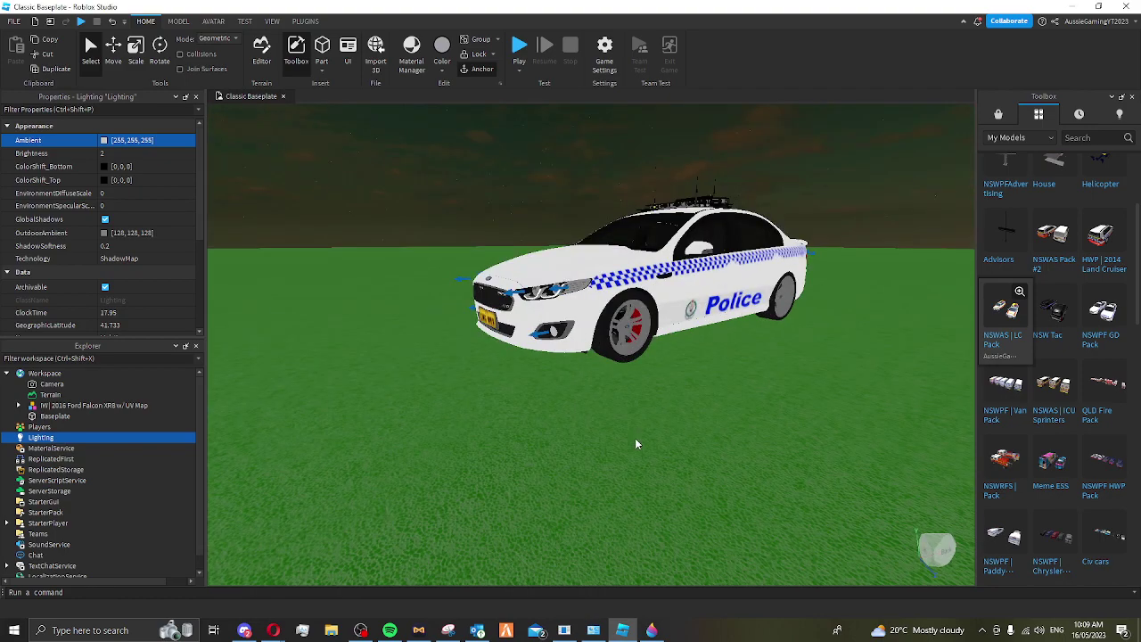
scroll(635, 438, "down", 2)
right_click_drag(636, 443, 797, 424)
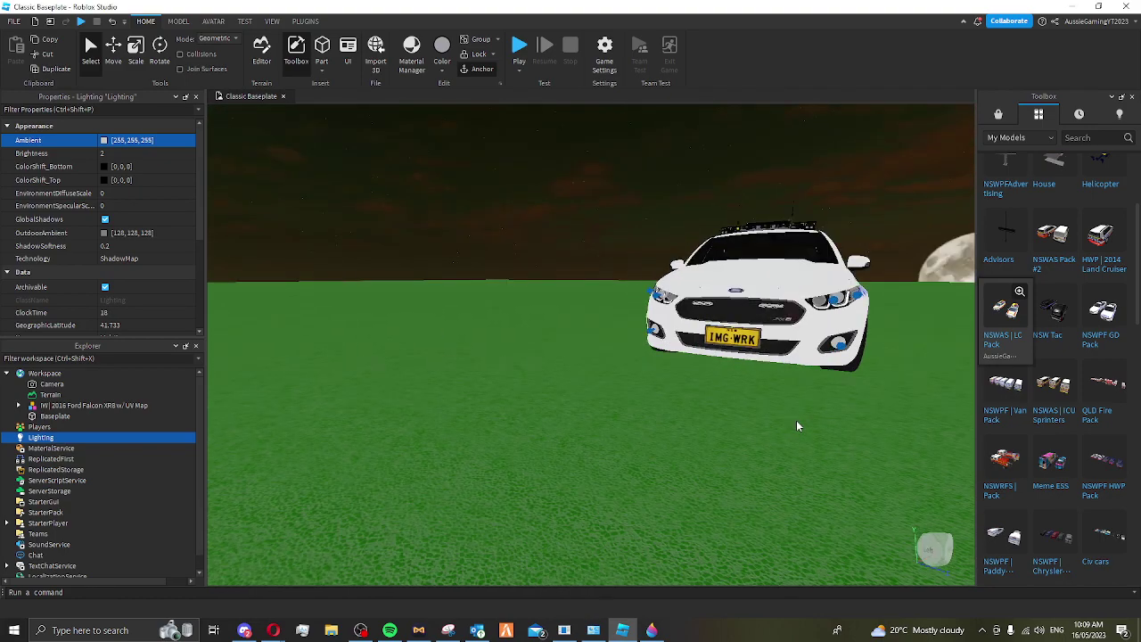
scroll(700, 463, "up", 3)
right_click_drag(700, 458, 696, 457)
Select the police car, then in Discord swap the BMW photo for the fire truck picture
left_click(697, 457)
scroll(697, 458, "up", 3)
scroll(697, 458, "down", 5)
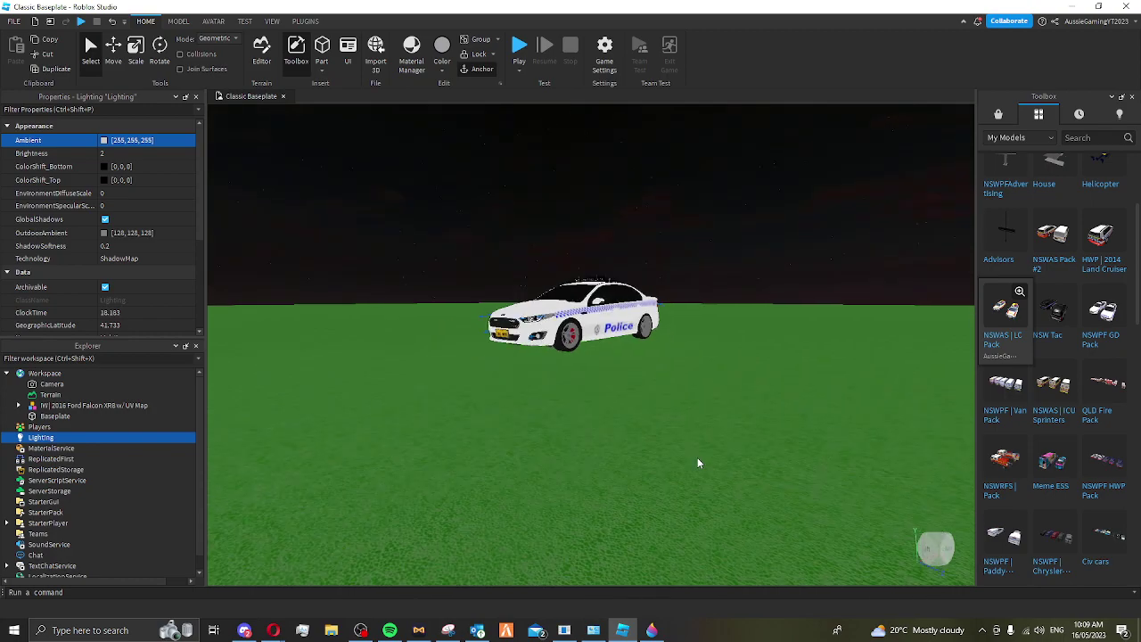
scroll(697, 458, "down", 2)
scroll(697, 462, "up", 1)
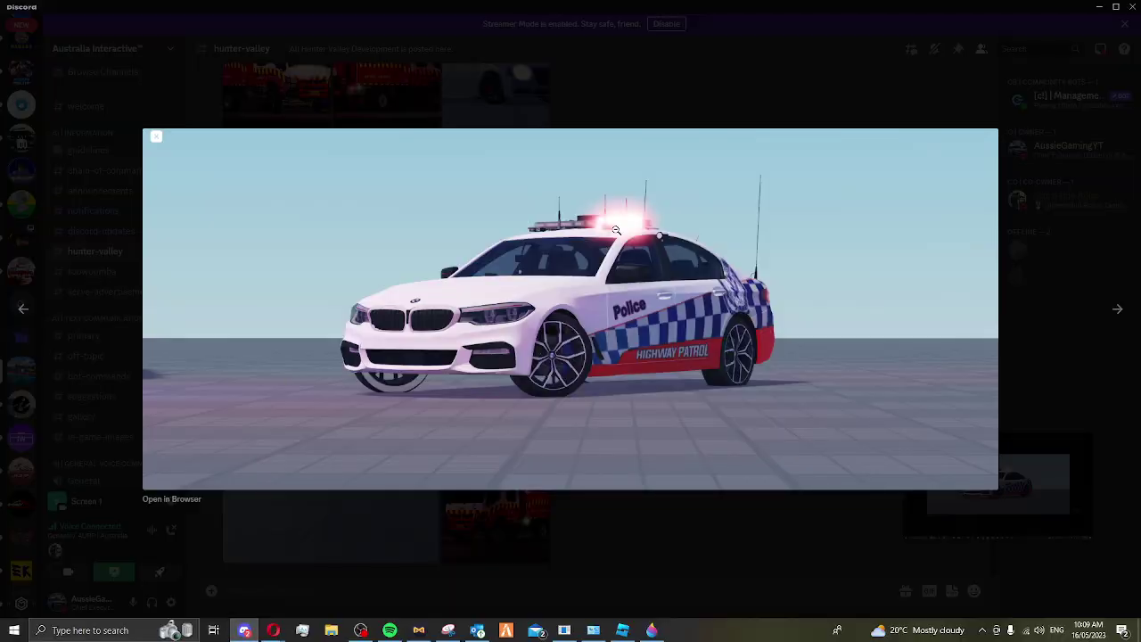
left_click(612, 615)
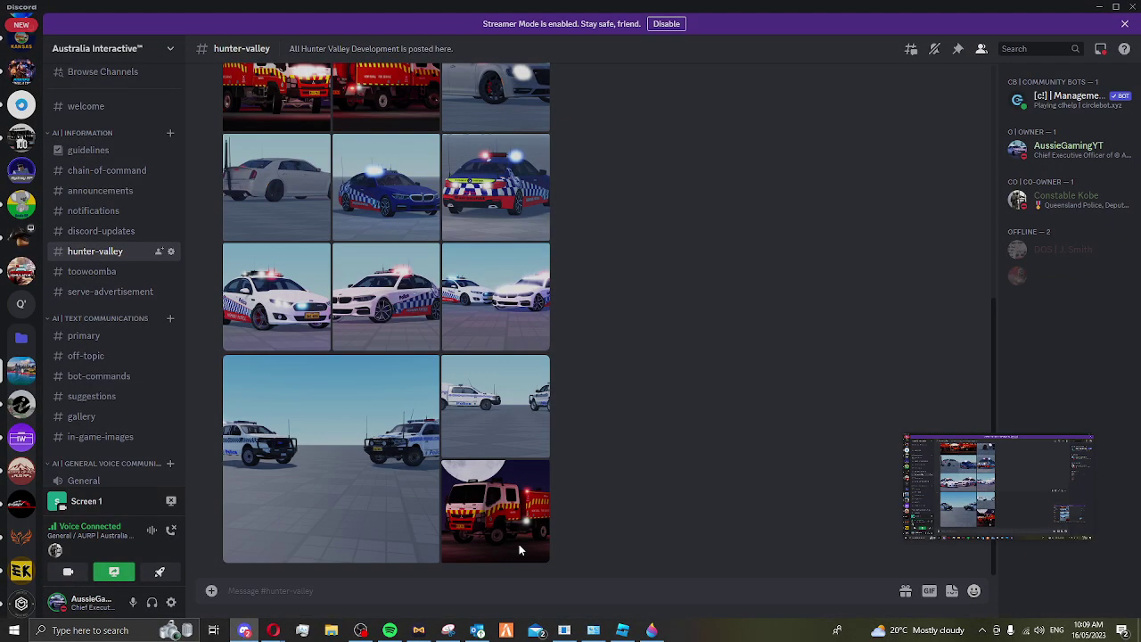
left_click(520, 548)
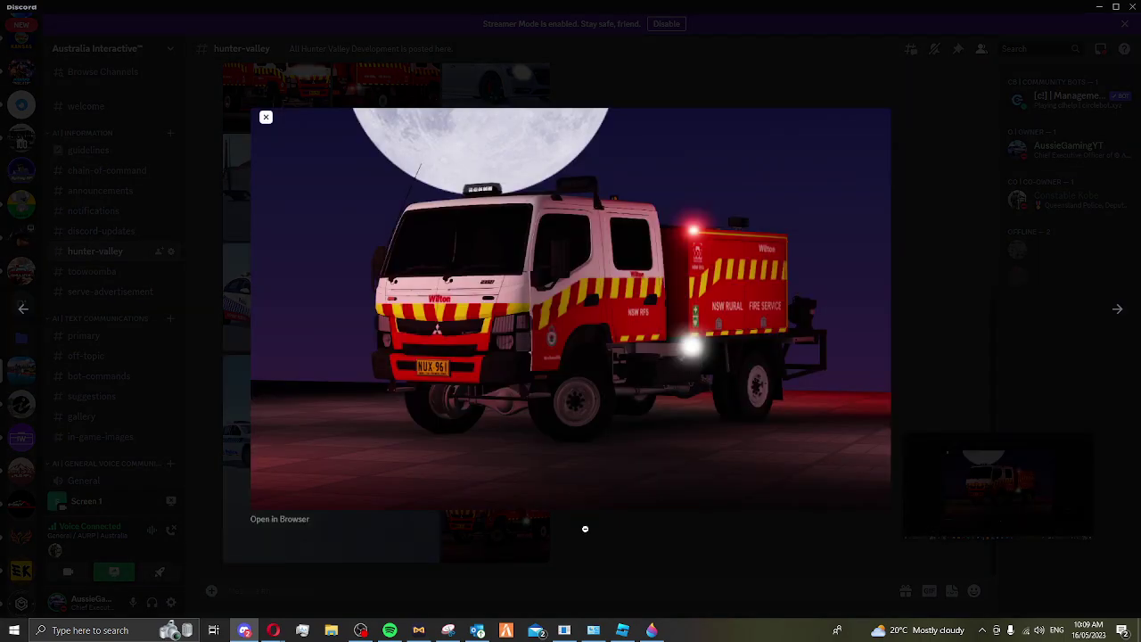
Back in Studio, set Lighting's Ambient to black and ClockTime to 12
left_click(622, 631)
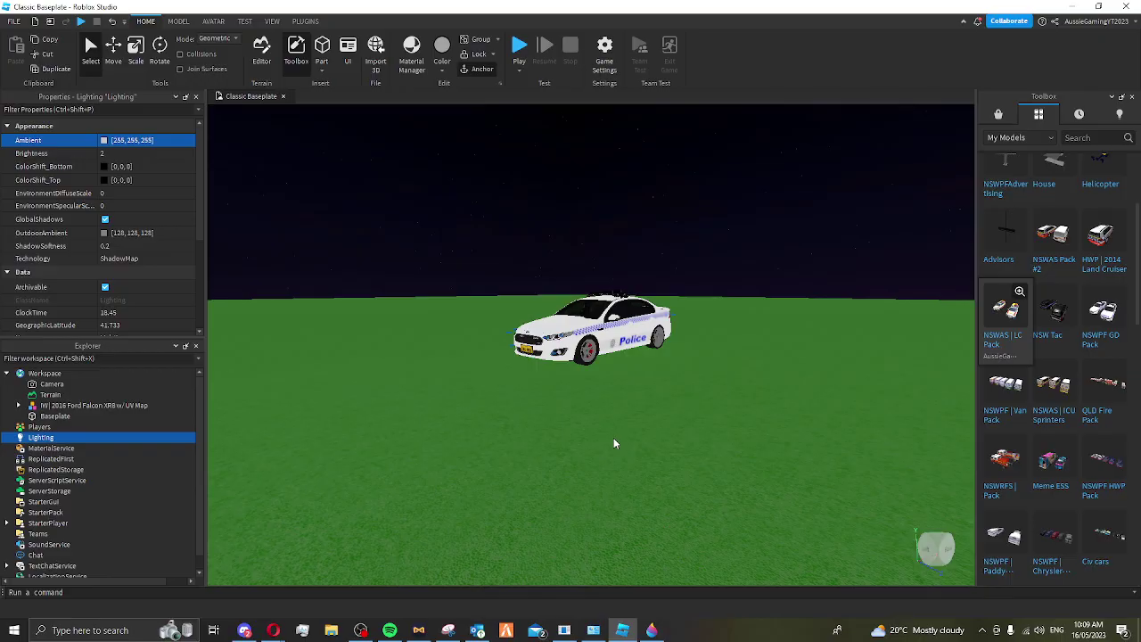
scroll(614, 443, "up", 2)
scroll(613, 443, "up", 1)
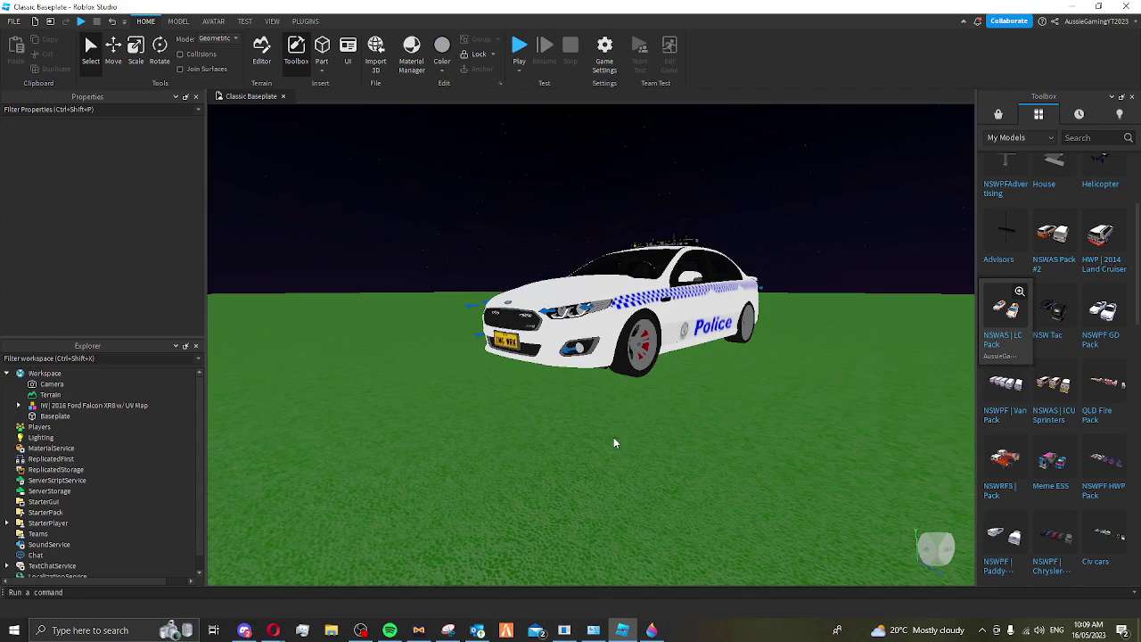
key("s")
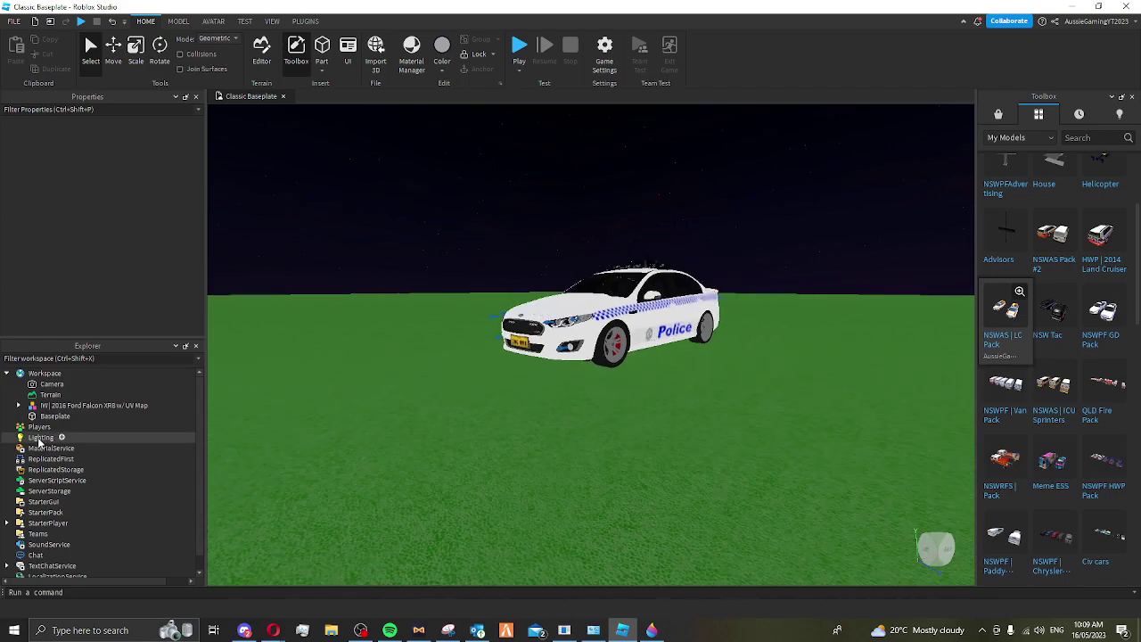
left_click(41, 441)
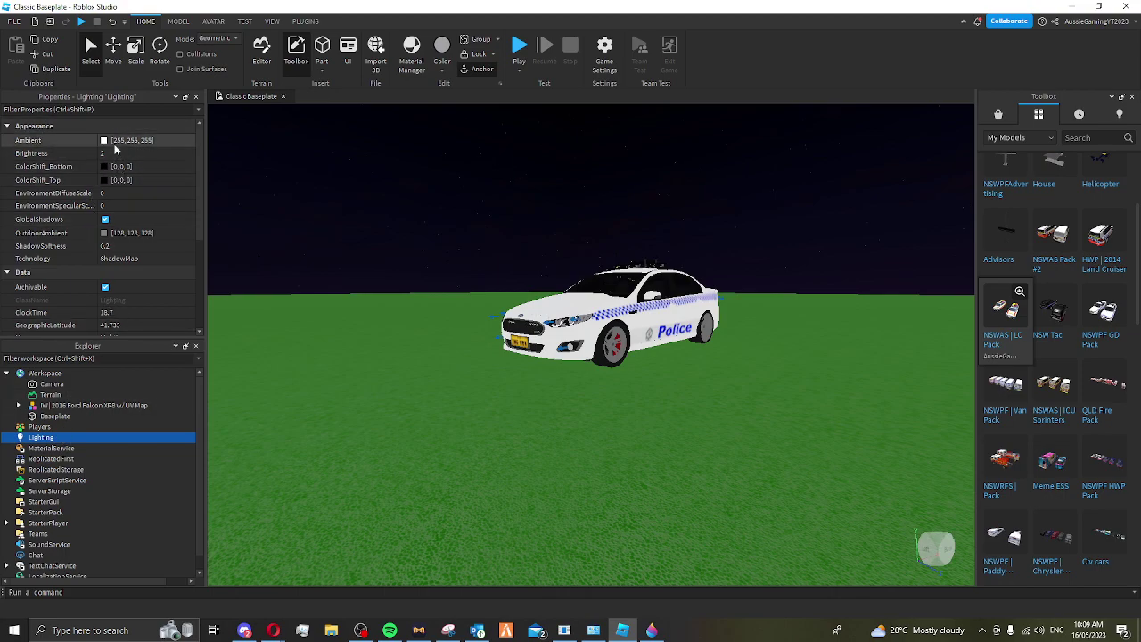
left_click(104, 140)
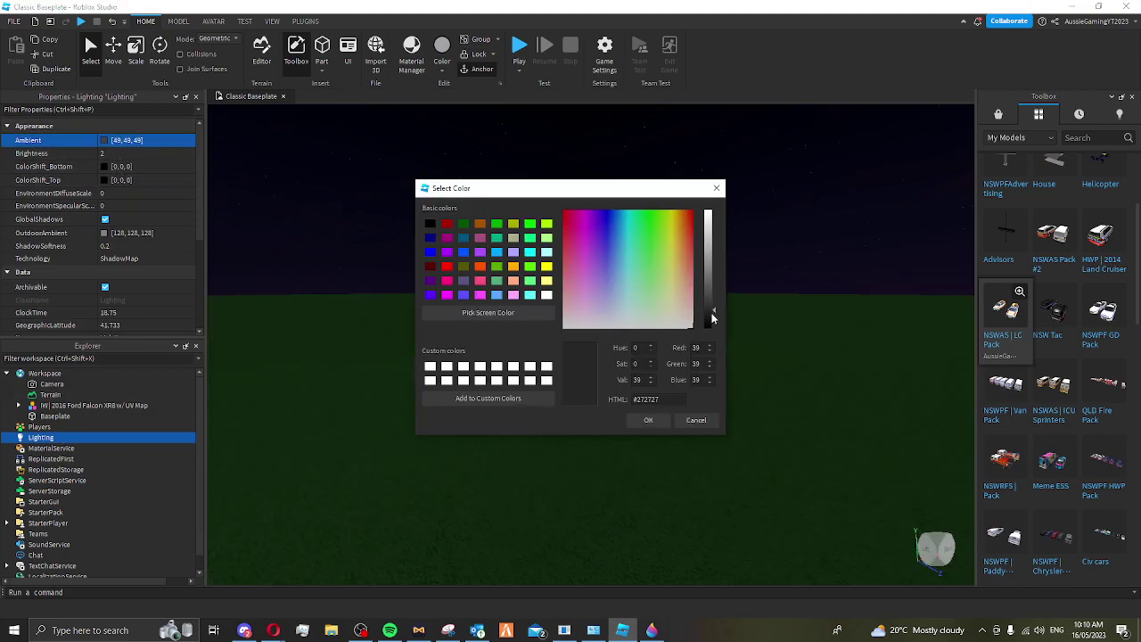
left_click_drag(710, 304, 711, 328)
left_click(648, 420)
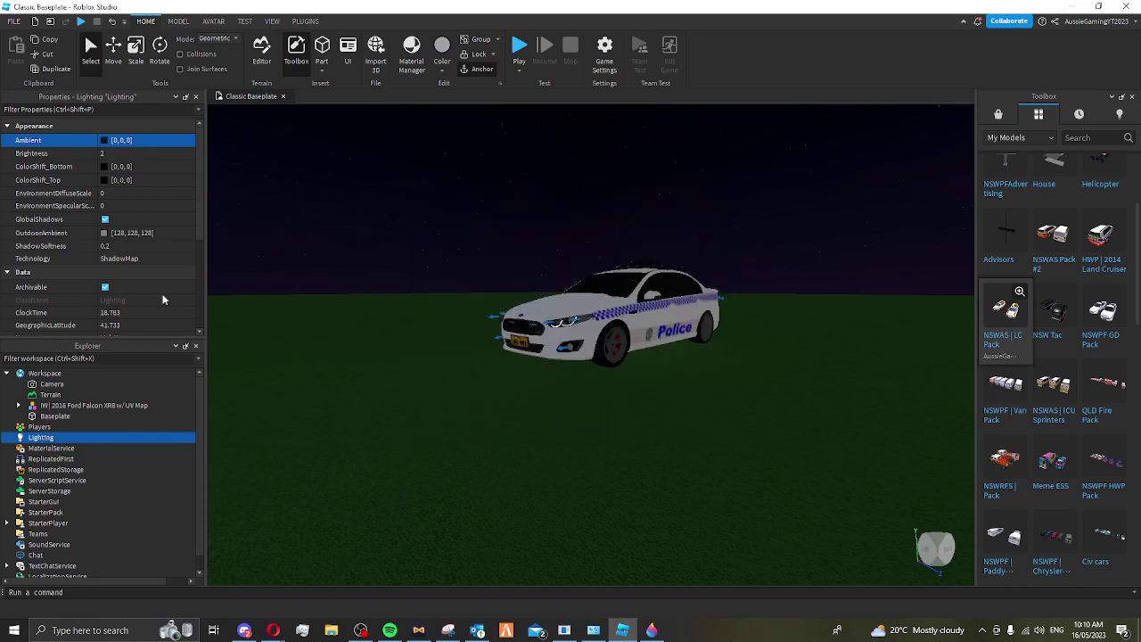
left_click(140, 312)
type("12")
key("Return")
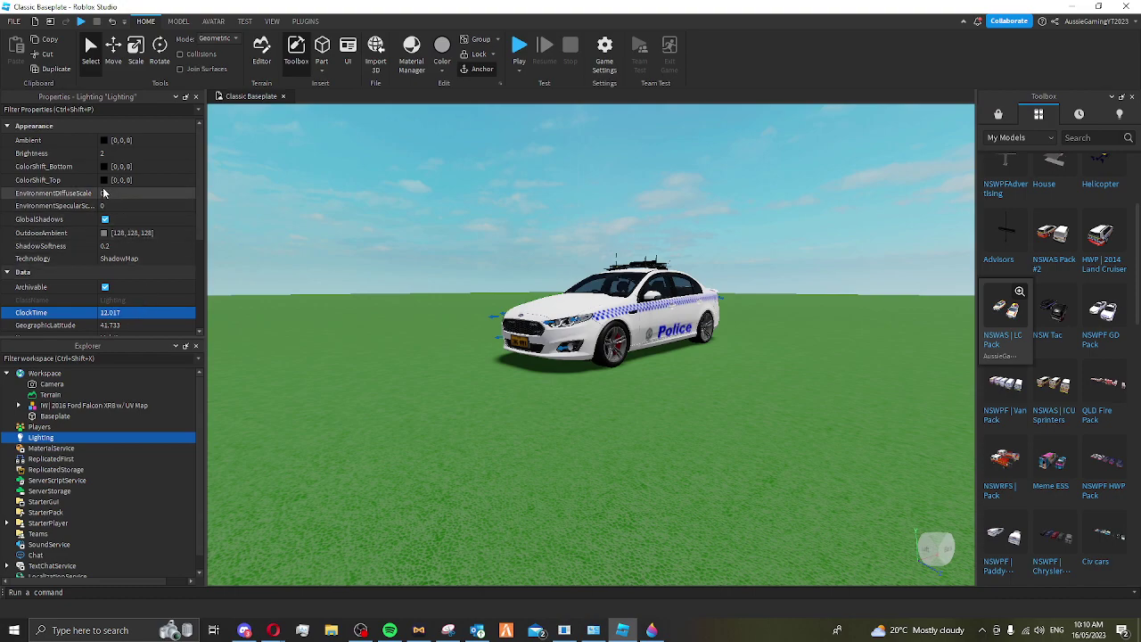
Darken OutdoorAmbient to black and adjust the Lighting Brightness value
left_click(106, 234)
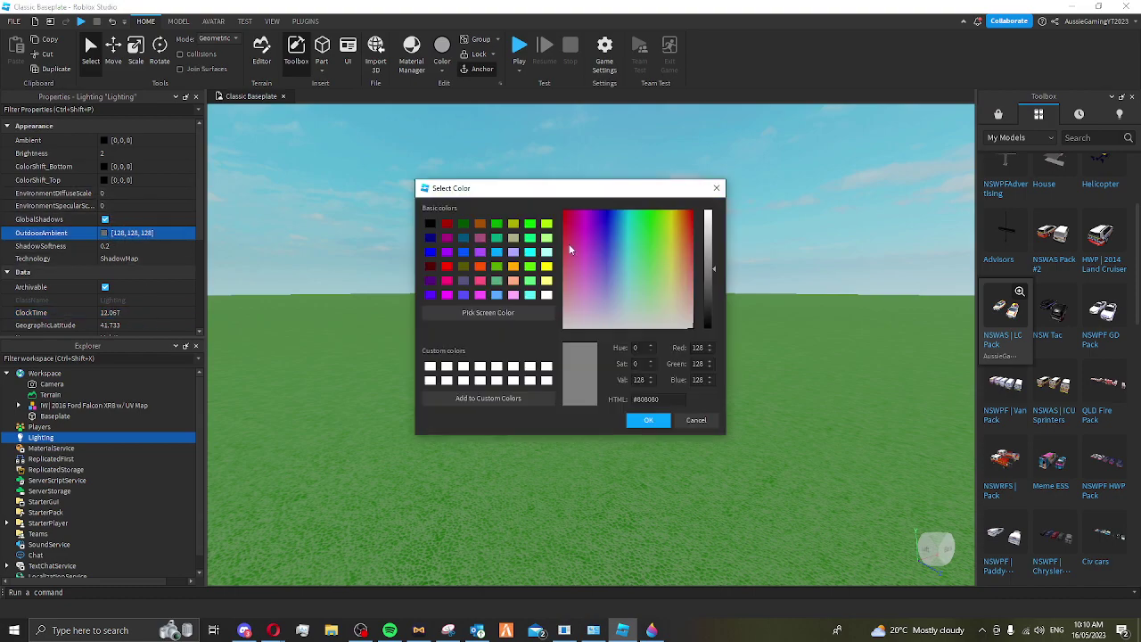
left_click_drag(712, 270, 711, 328)
left_click(649, 420)
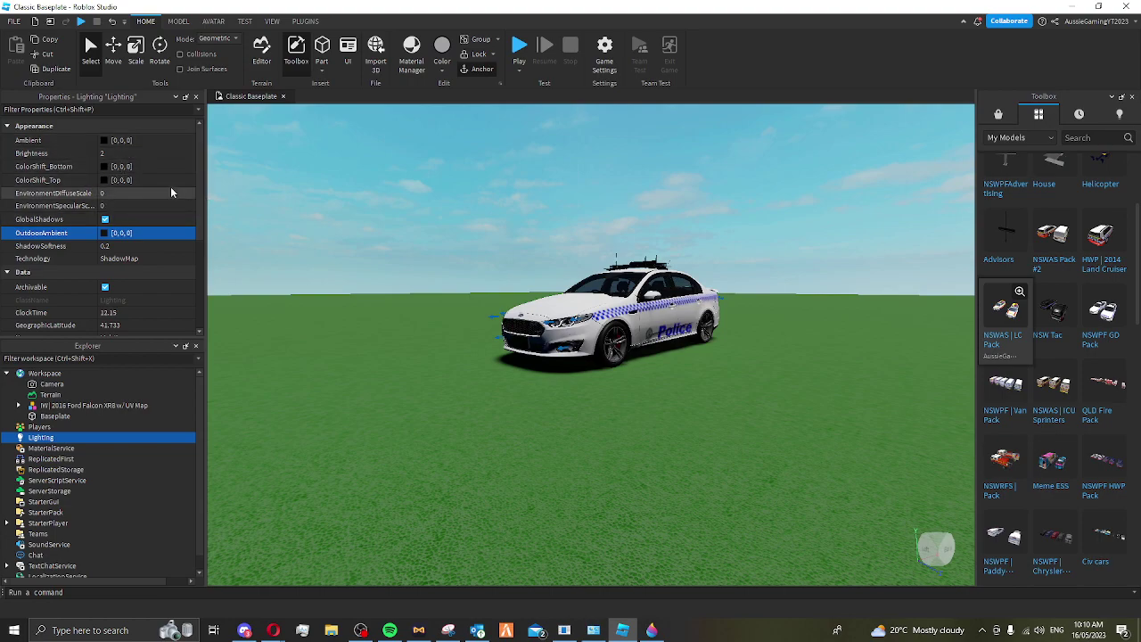
left_click(118, 155)
mouse_move(148, 156)
left_mouse_down()
mouse_move(132, 158)
mouse_move(159, 158)
left_mouse_up()
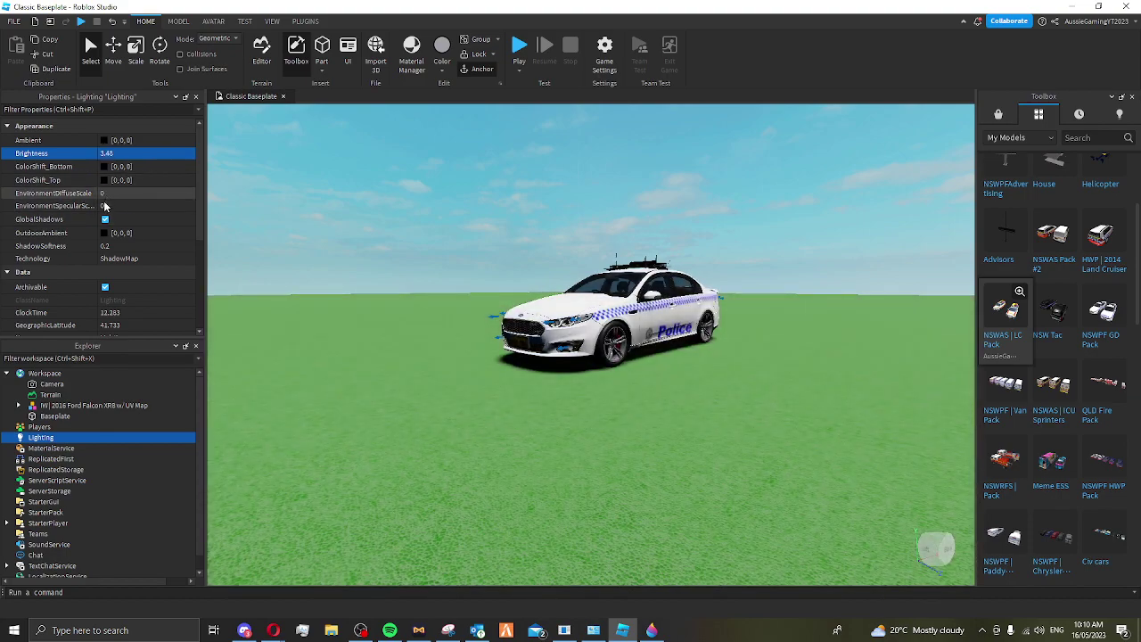
Make OutdoorAmbient light grey [223,223,223], set Brightness to 0, and deselect Lighting
left_click(105, 232)
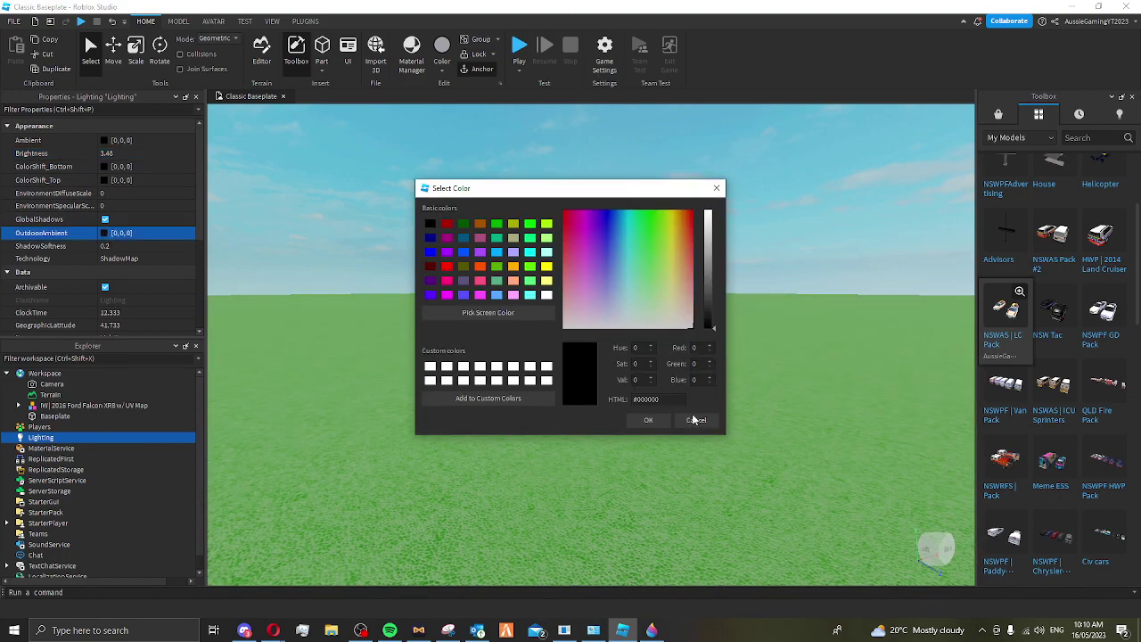
left_click_drag(714, 288, 705, 211)
key("Return")
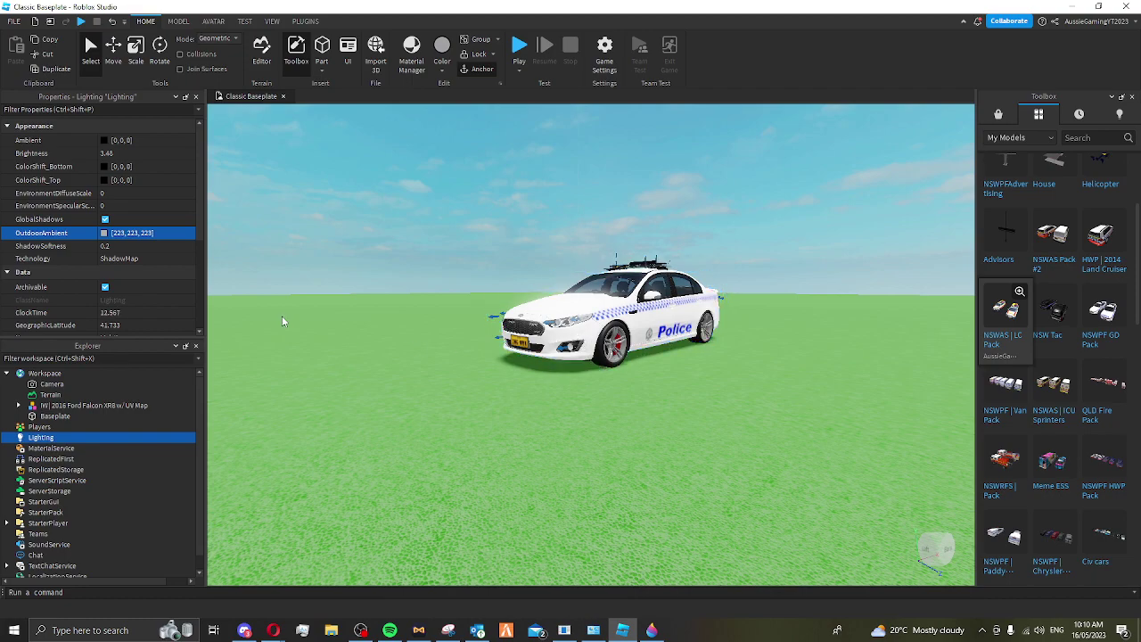
left_click(115, 154)
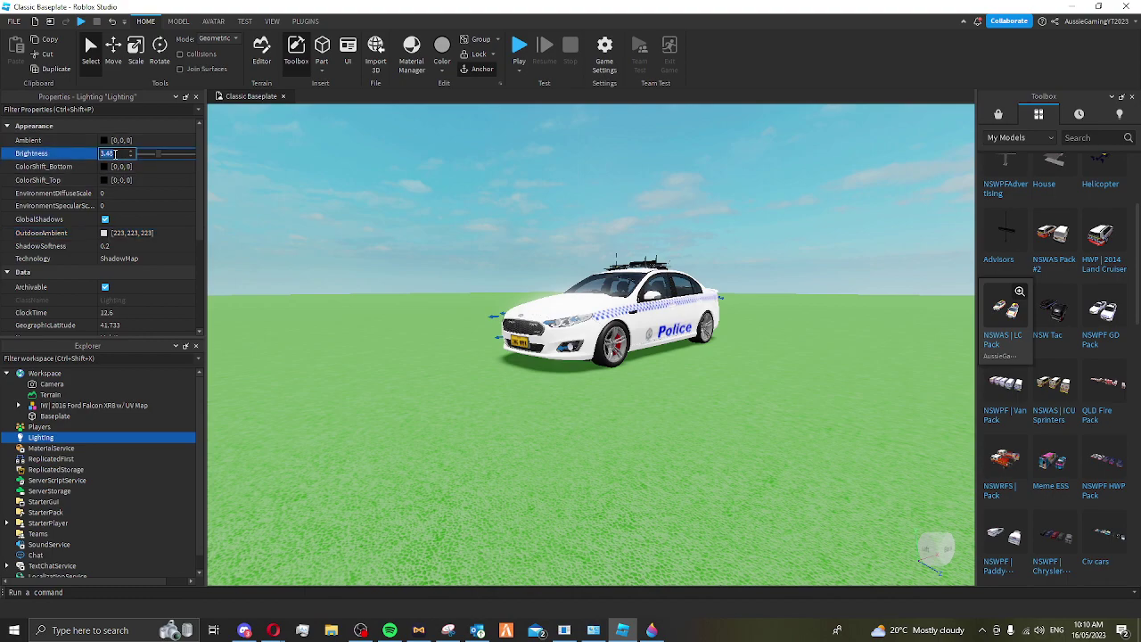
type("0")
key("Return")
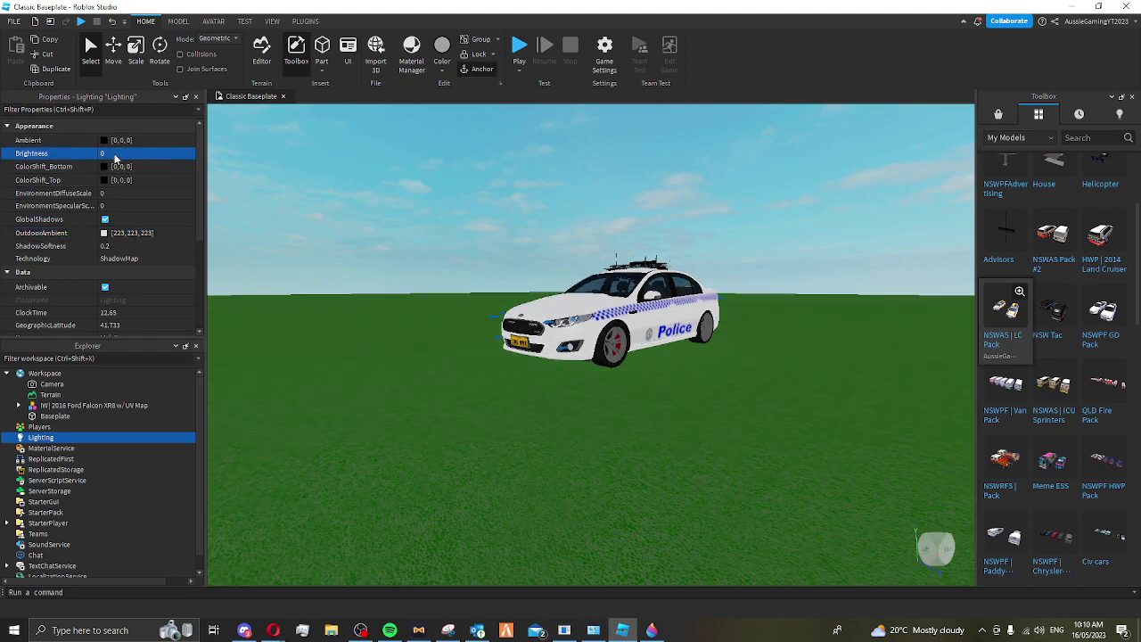
left_click(437, 288)
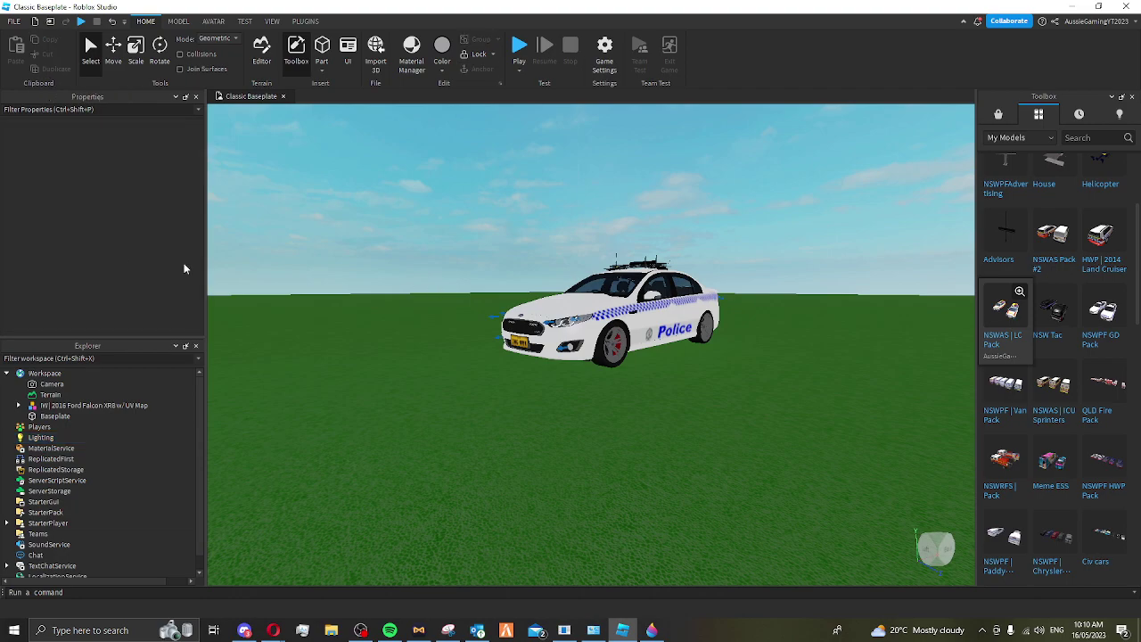
Set Lighting's ClockTime to 0 for night
left_click(40, 437)
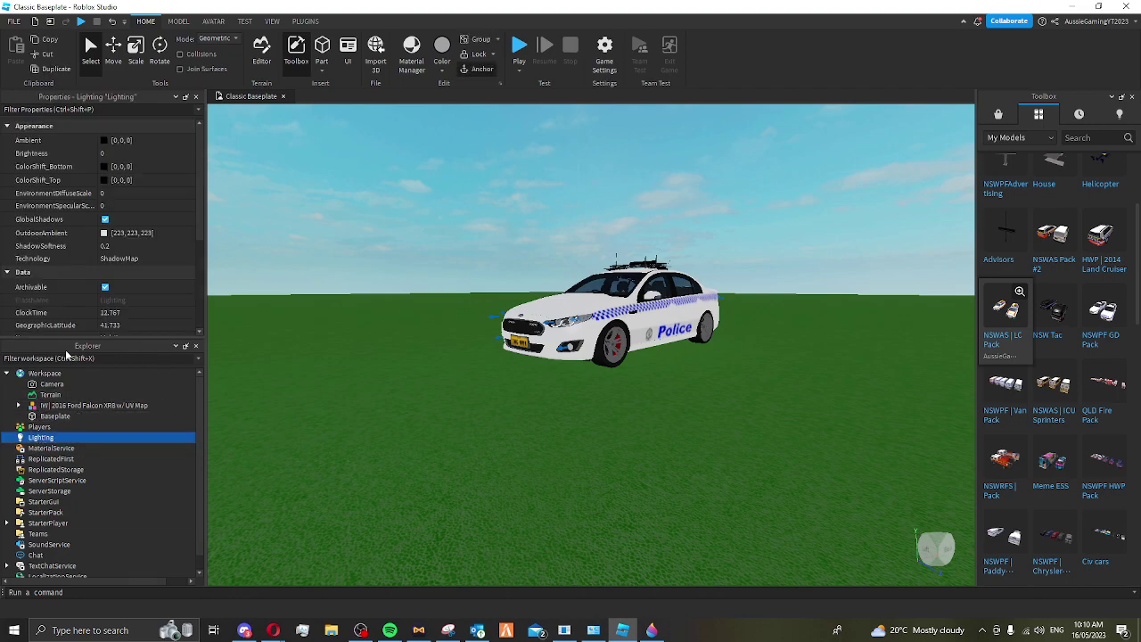
left_click(119, 314)
type("0")
key("Return")
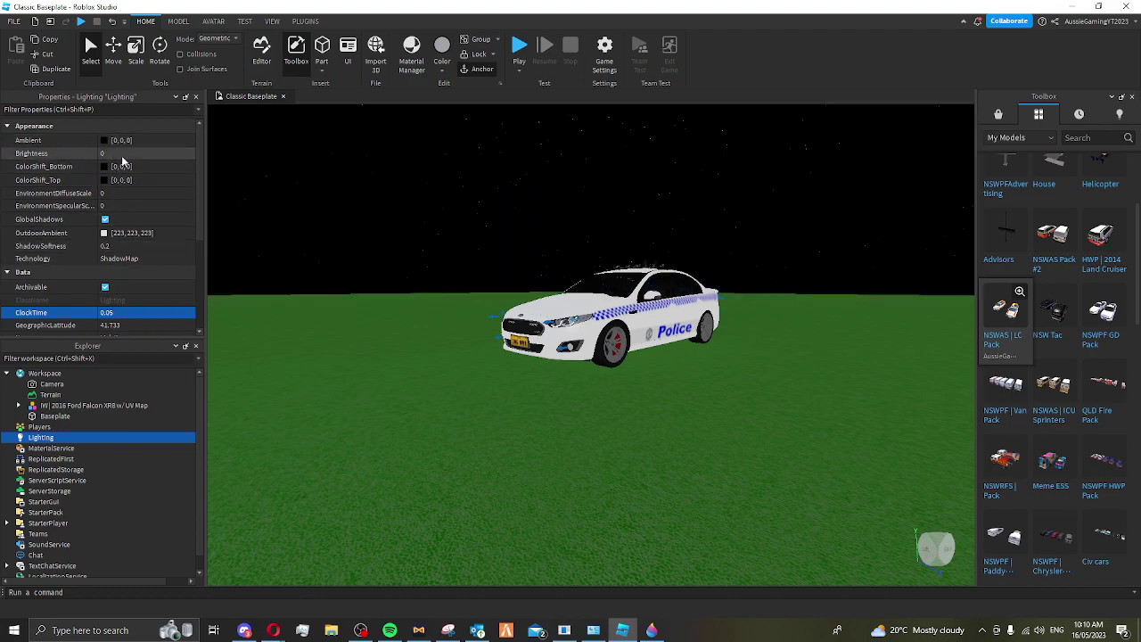
Make OutdoorAmbient near black, then change it to a medium grey
left_click(105, 233)
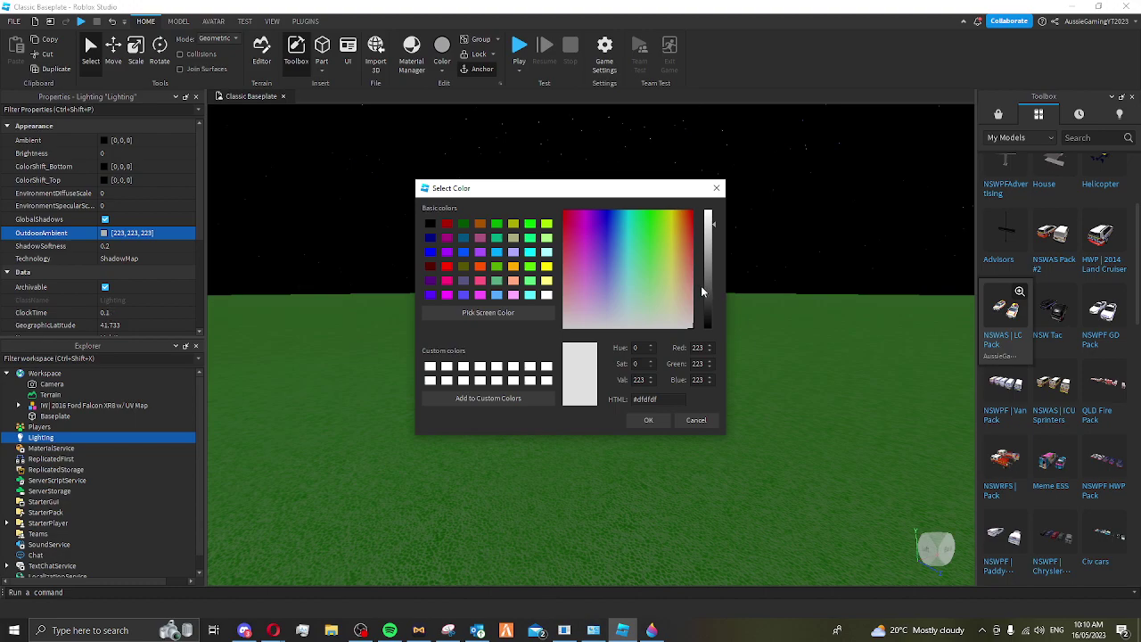
left_click_drag(704, 290, 706, 330)
left_click(650, 421)
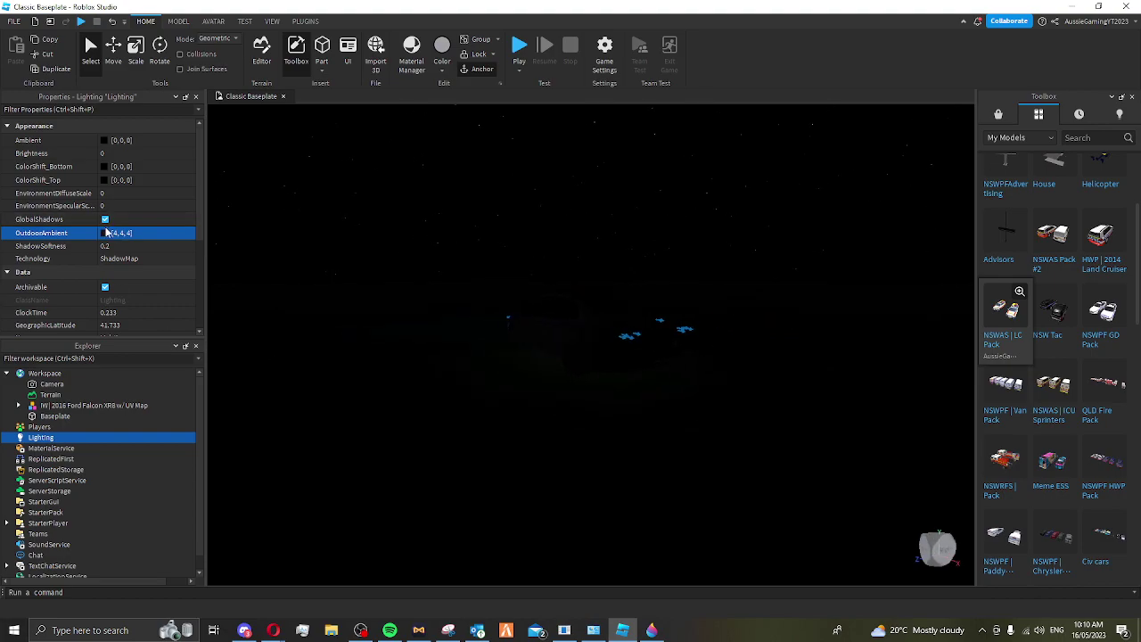
left_click(104, 233)
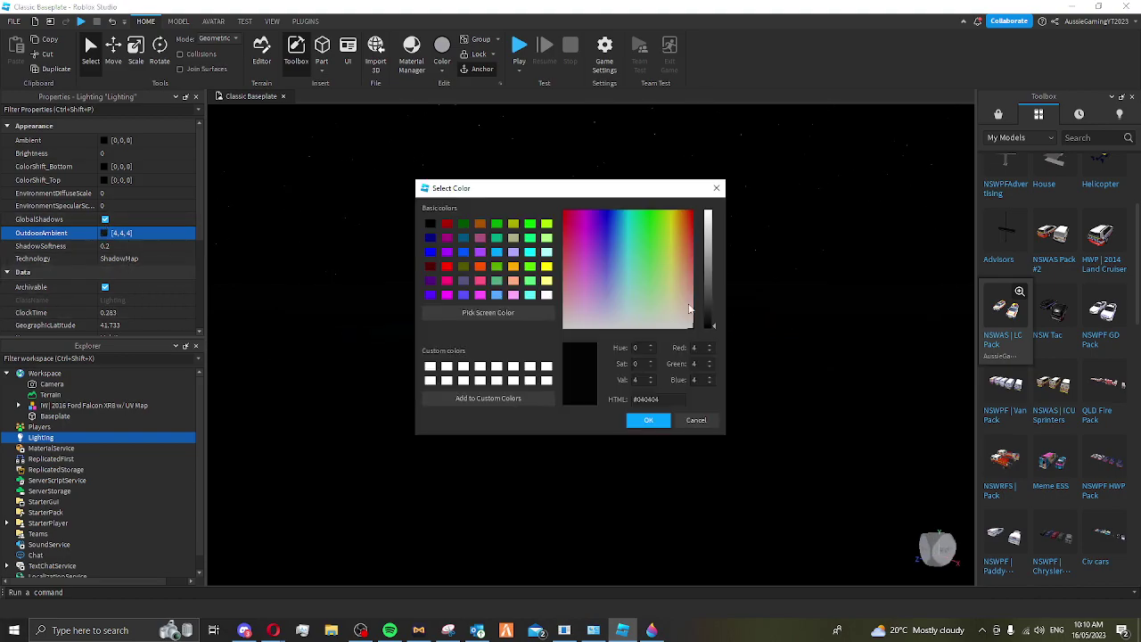
left_click_drag(712, 288, 711, 298)
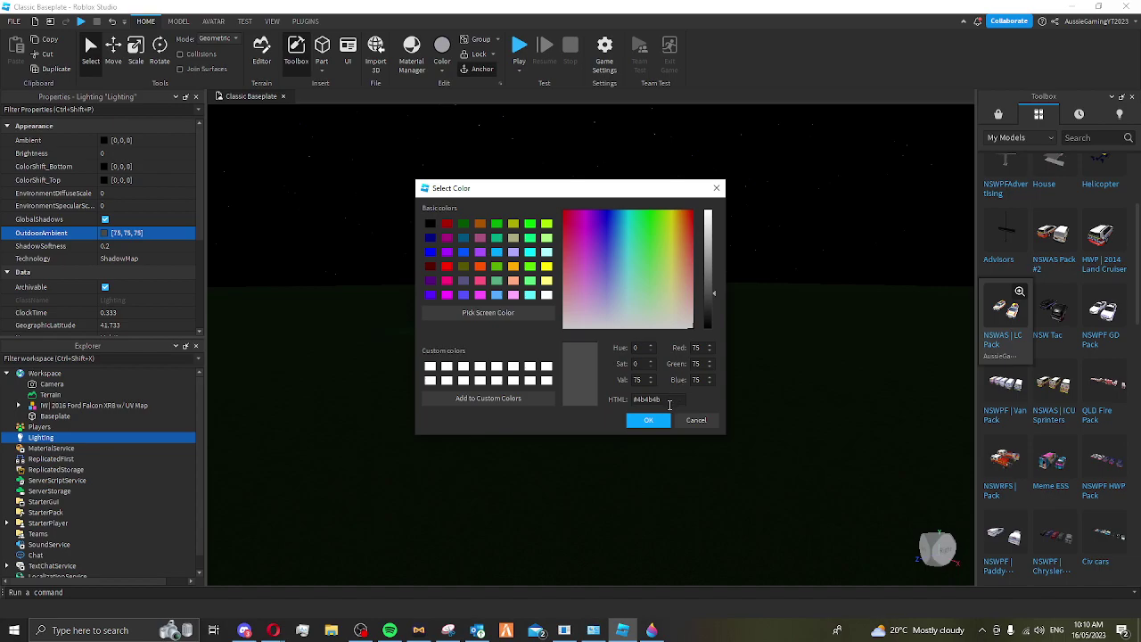
left_click(648, 420)
Orbit toward the police car, then reselect Lighting and open its Insert Object list
left_click(310, 417)
right_click_drag(310, 418, 338, 394)
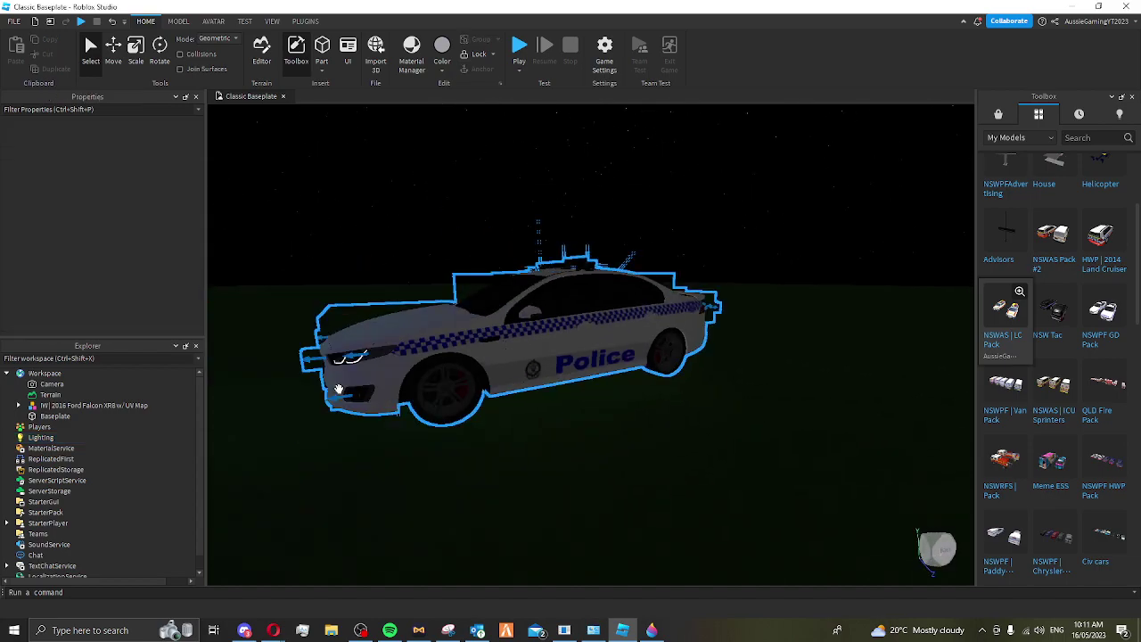
scroll(338, 389, "down", 5)
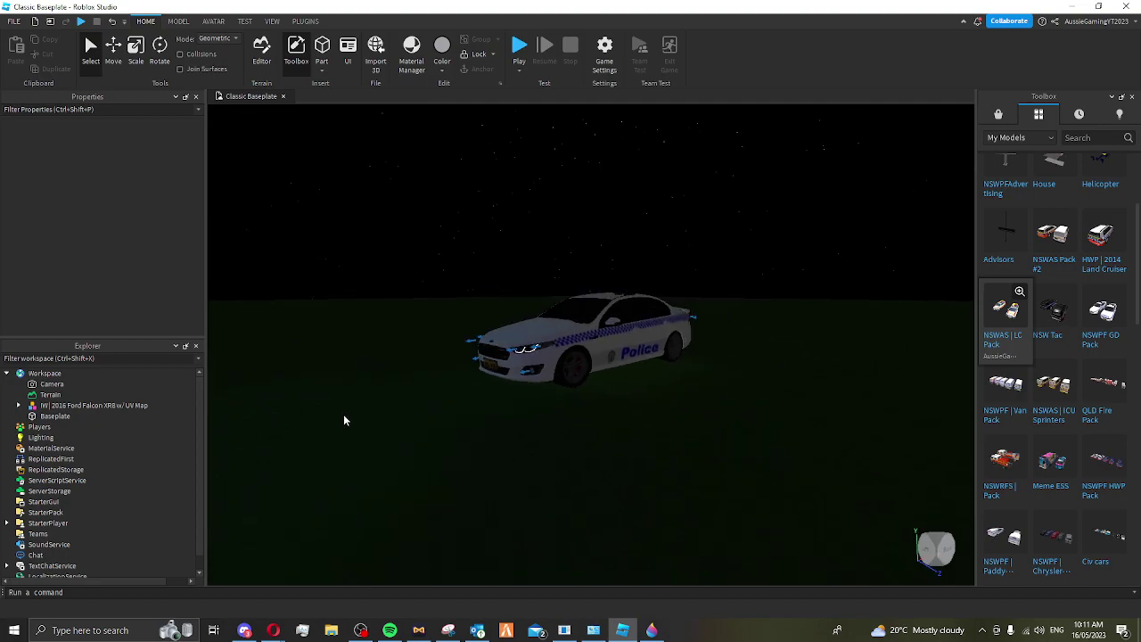
right_click_drag(343, 414, 343, 414)
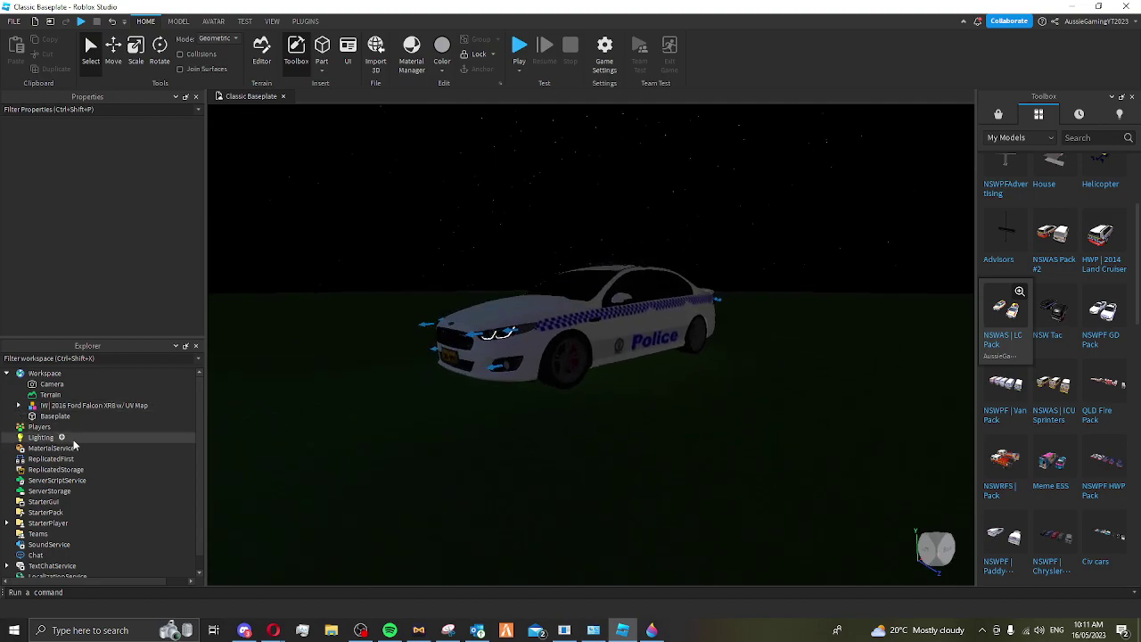
left_click(36, 438)
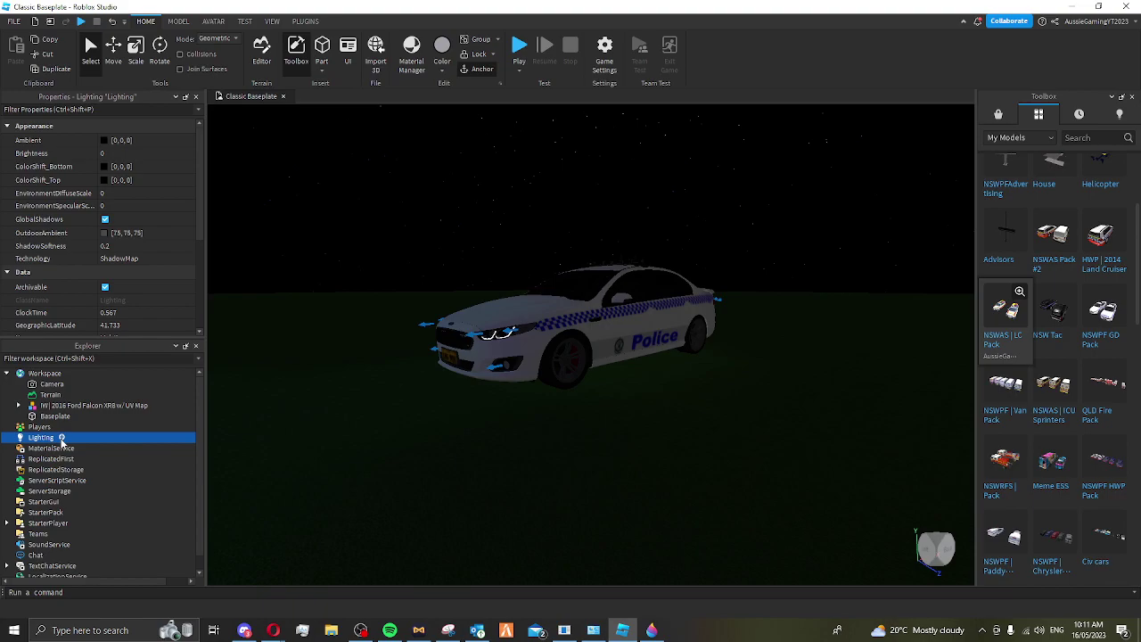
left_click(61, 437)
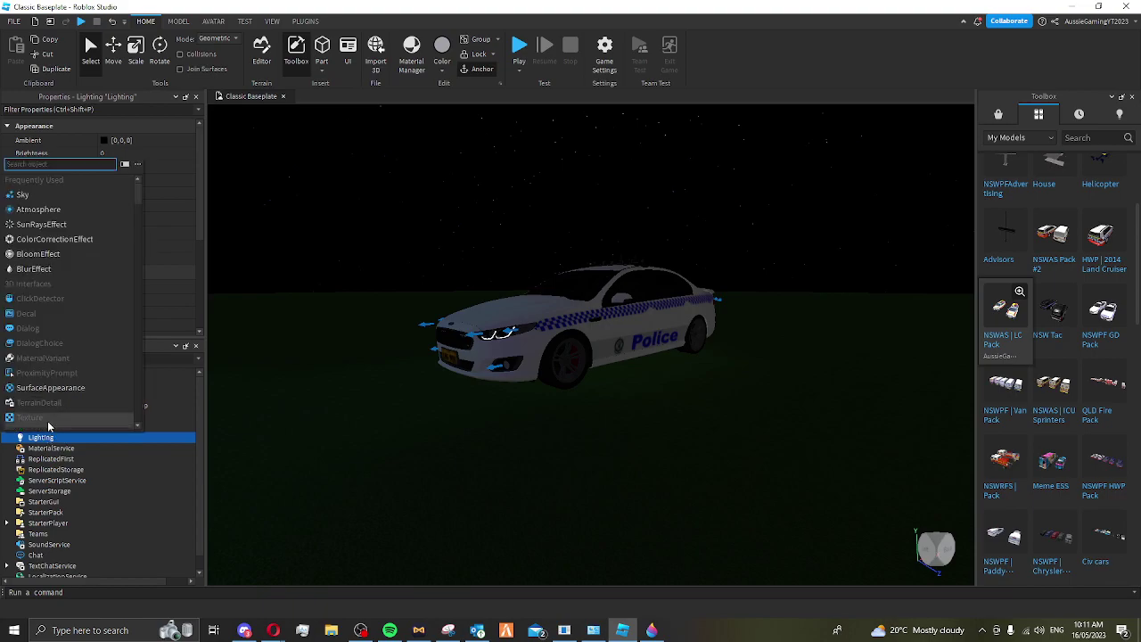
Insert a BloomEffect under Lighting and set its Intensity to 48
left_click(27, 254)
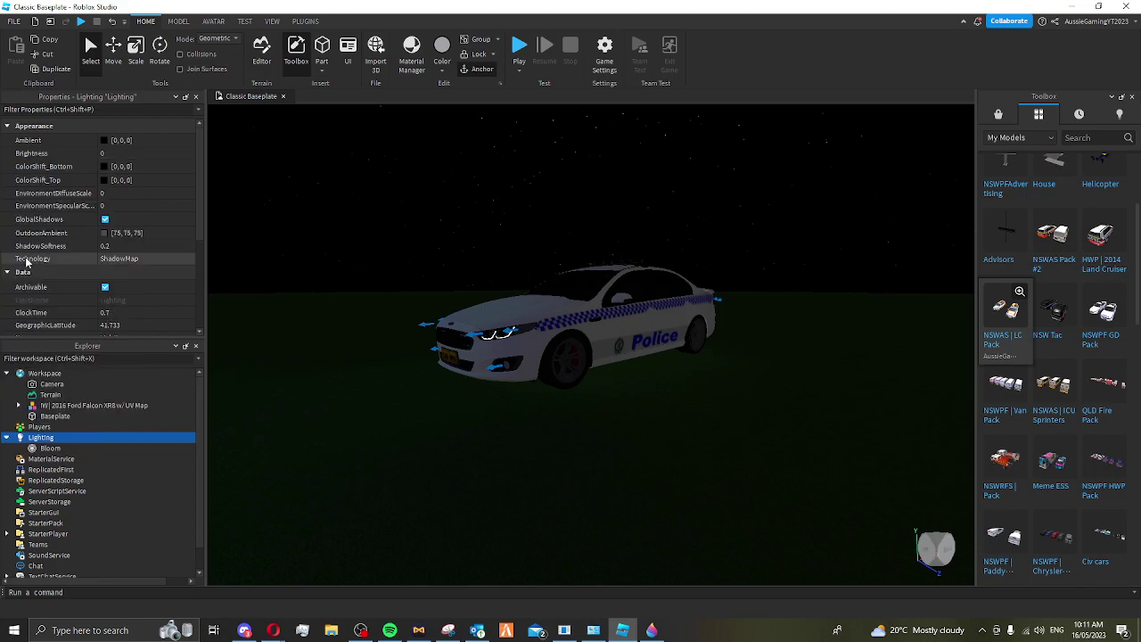
left_click(49, 448)
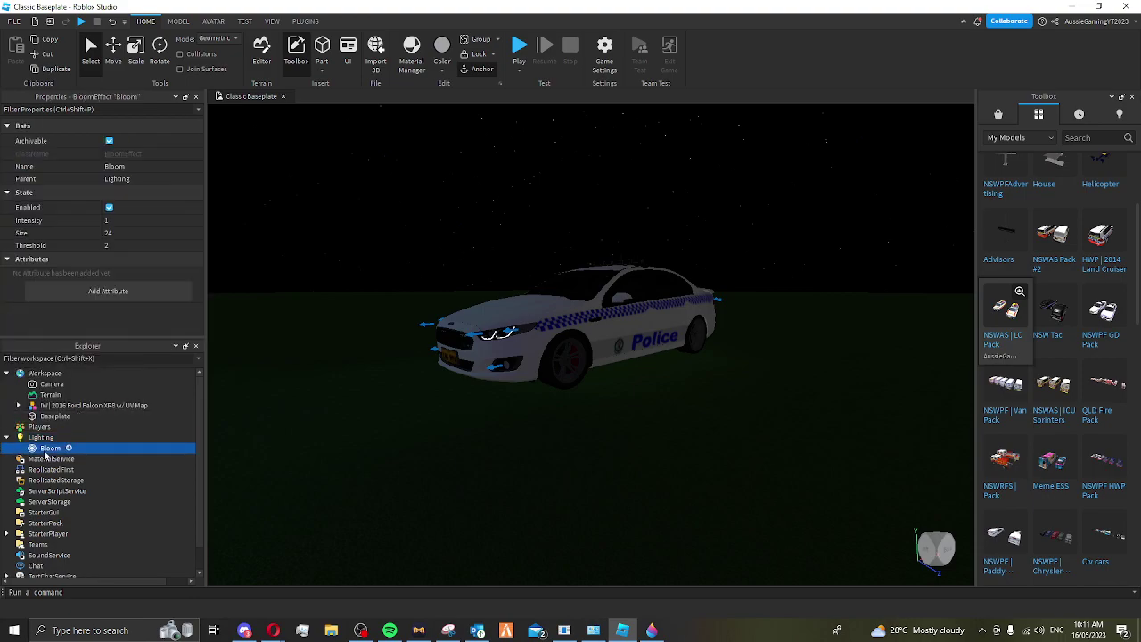
left_click(117, 221)
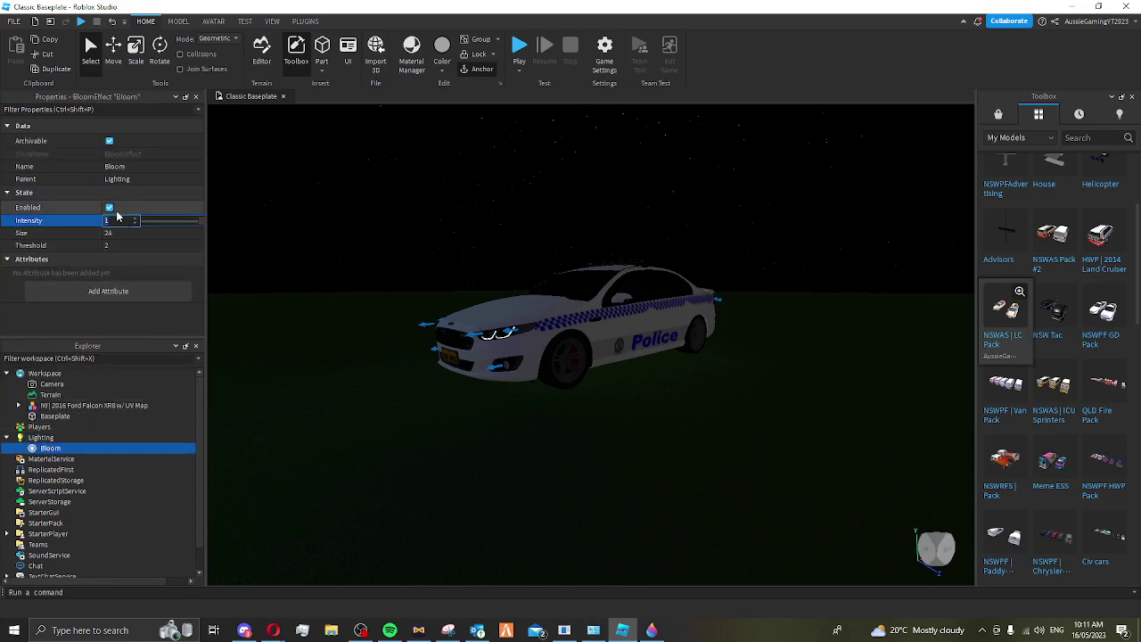
type("48")
key("Return")
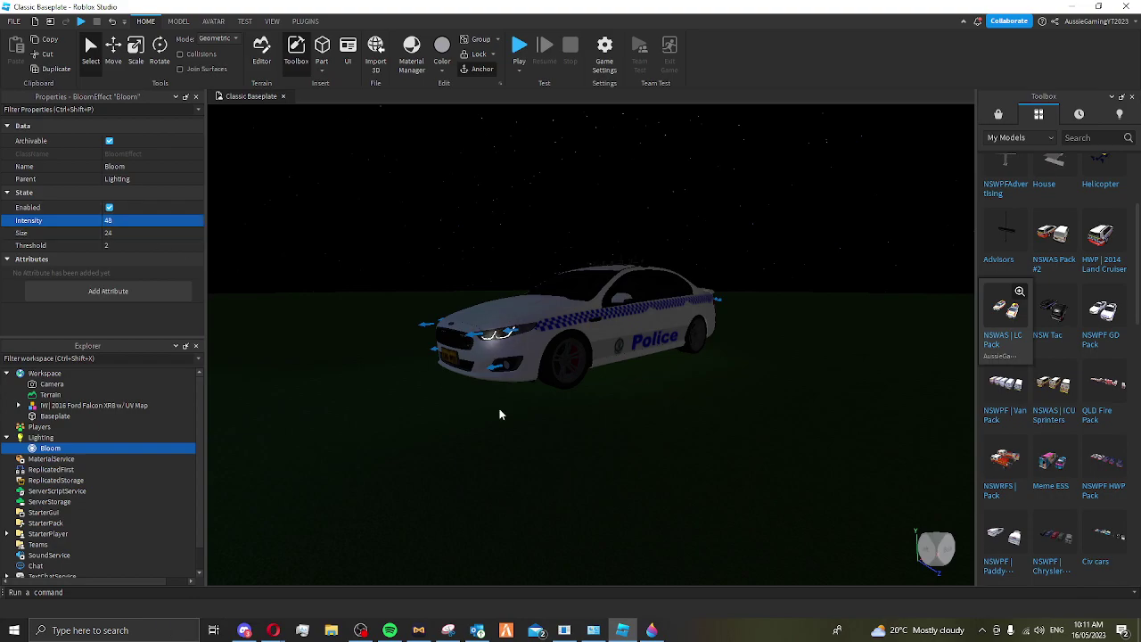
Compare Bloom Intensity at 0 against 48, ending back at 48
left_click(142, 221)
type("0")
key("Return")
scroll(456, 421, "up", 2)
scroll(456, 421, "up", 5)
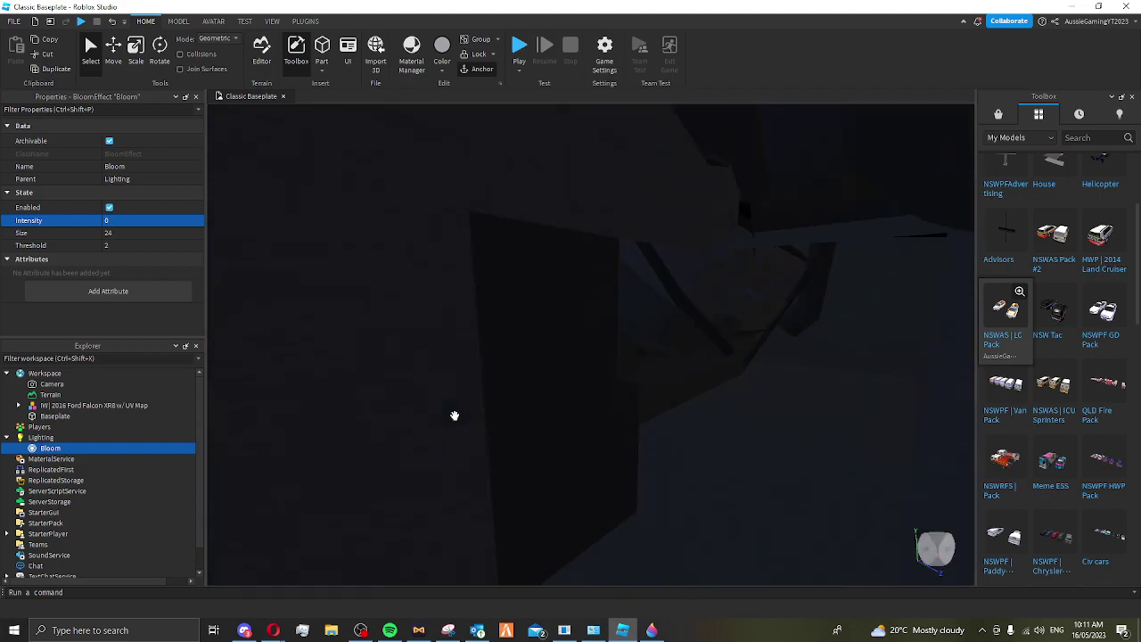
scroll(456, 419, "down", 2)
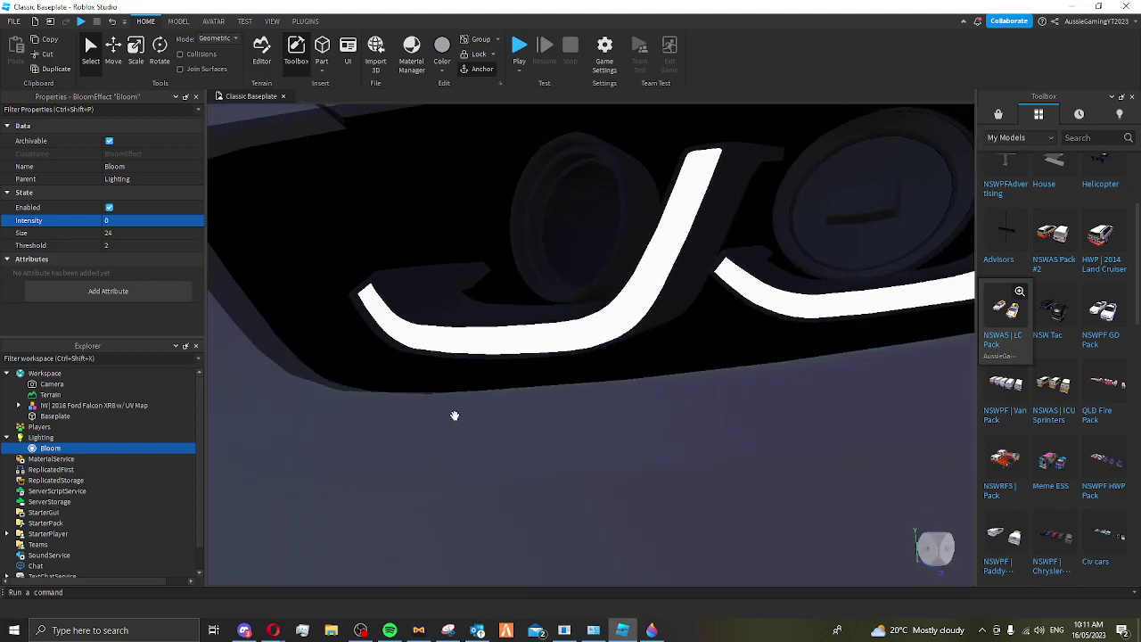
scroll(455, 415, "down", 2)
scroll(453, 413, "down", 1)
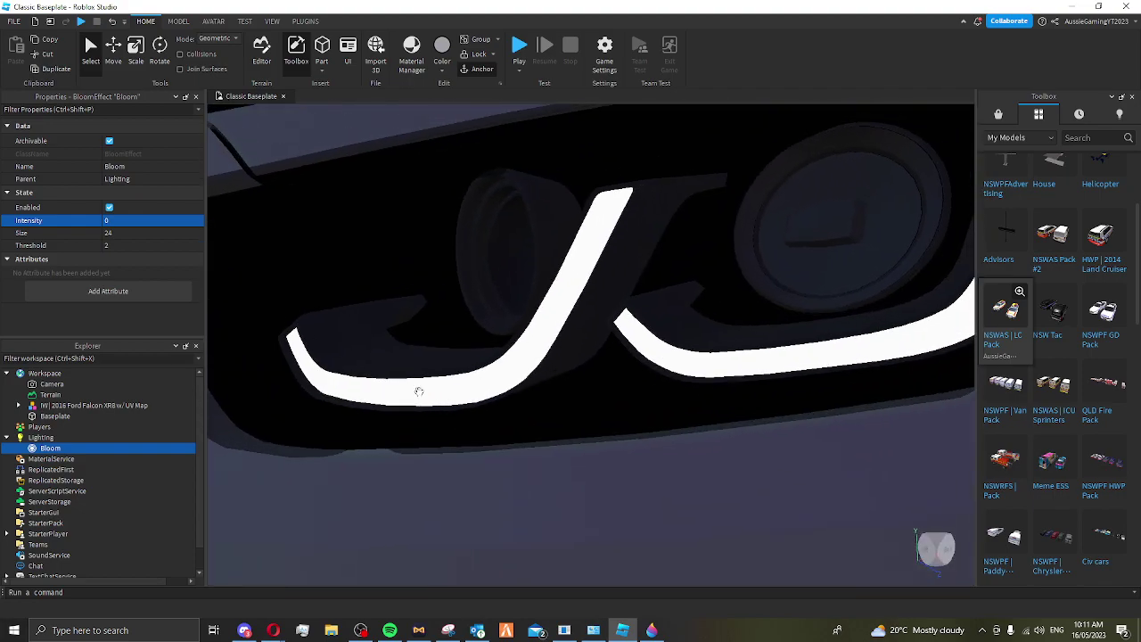
scroll(435, 321, "down", 1)
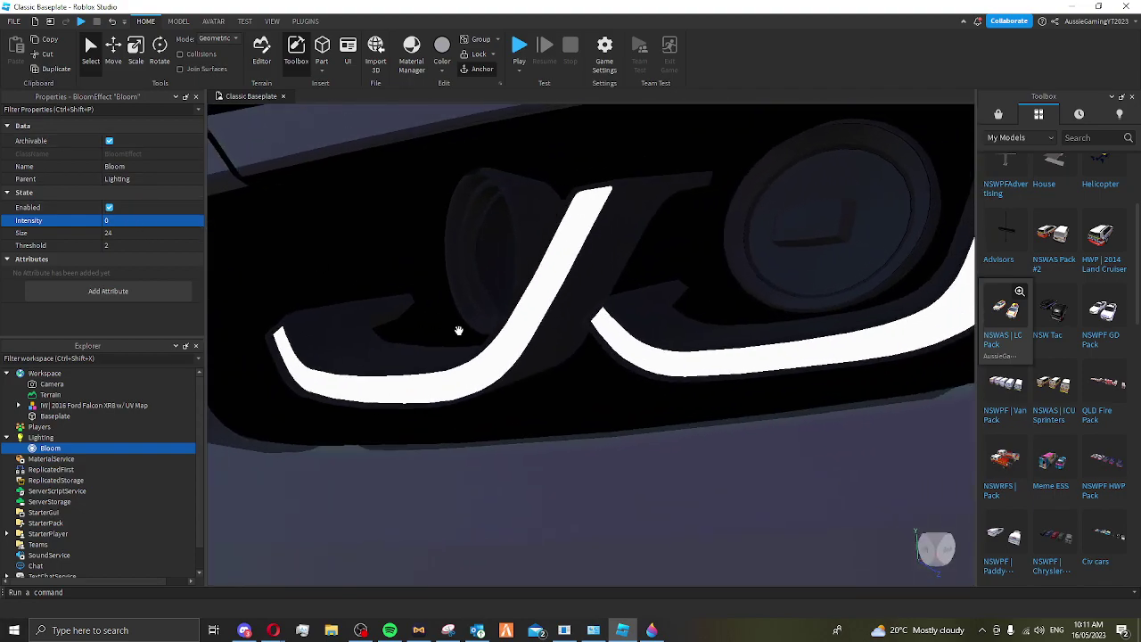
scroll(435, 321, "down", 2)
left_click(135, 223)
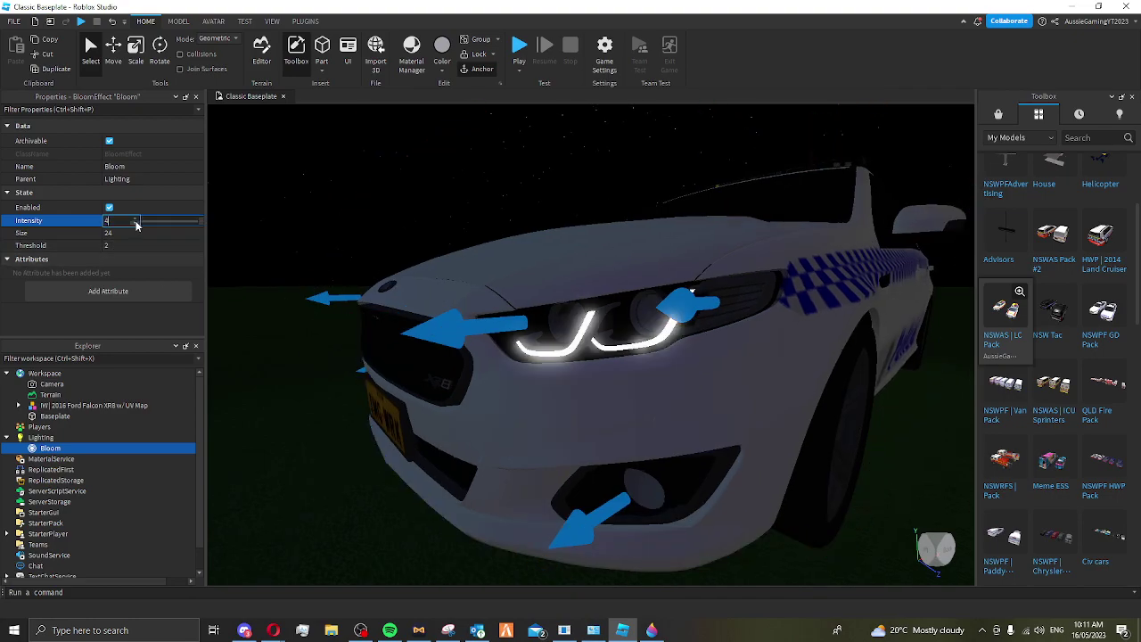
type("48")
key("Return")
scroll(544, 143, "down", 2)
scroll(550, 128, "down", 3)
scroll(550, 132, "down", 2)
scroll(549, 136, "down", 1)
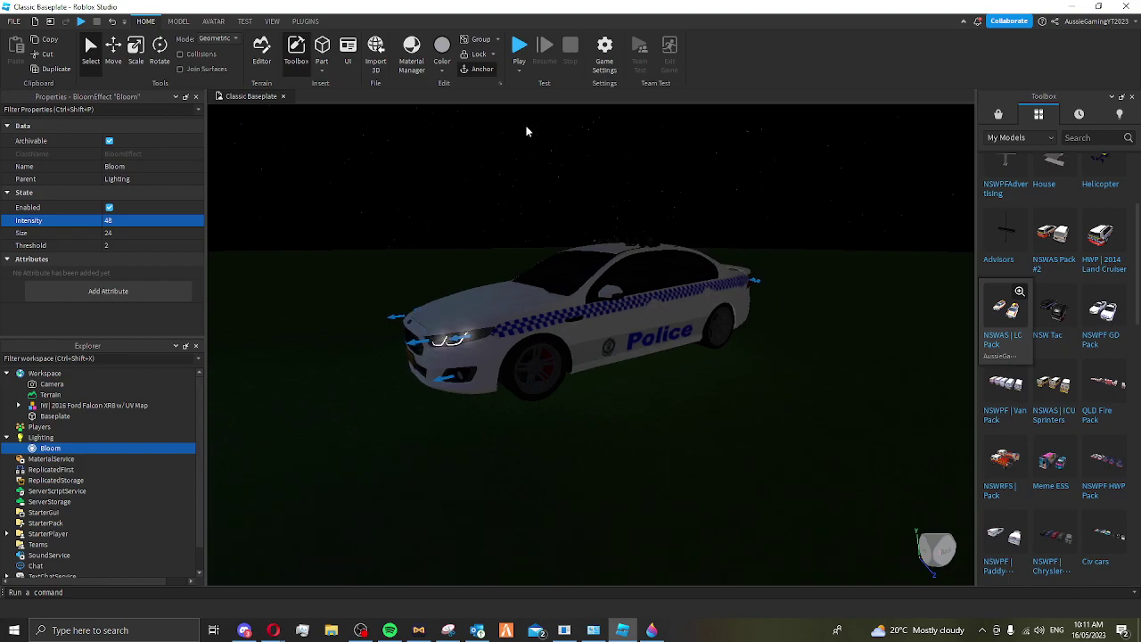
Deselect the Bloom effect and orbit the Falcon's side, front and rear to see the headlight glow
right_click(512, 148)
left_click(419, 204)
right_click_drag(419, 202, 418, 203)
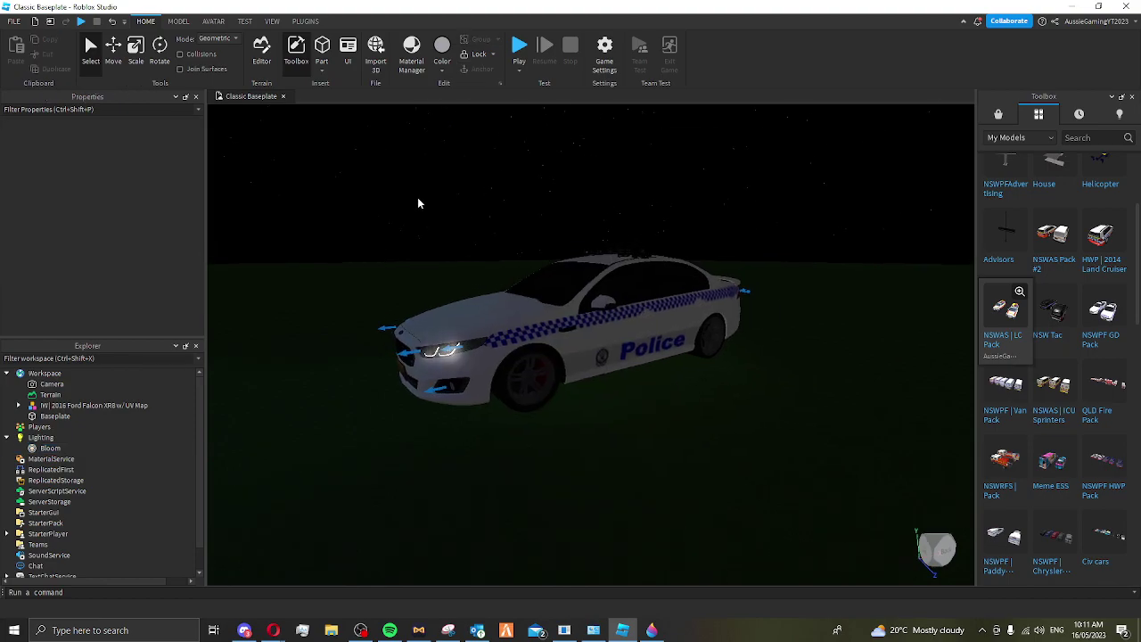
right_click_drag(417, 198, 417, 198)
scroll(418, 198, "up", 3)
scroll(417, 198, "up", 3)
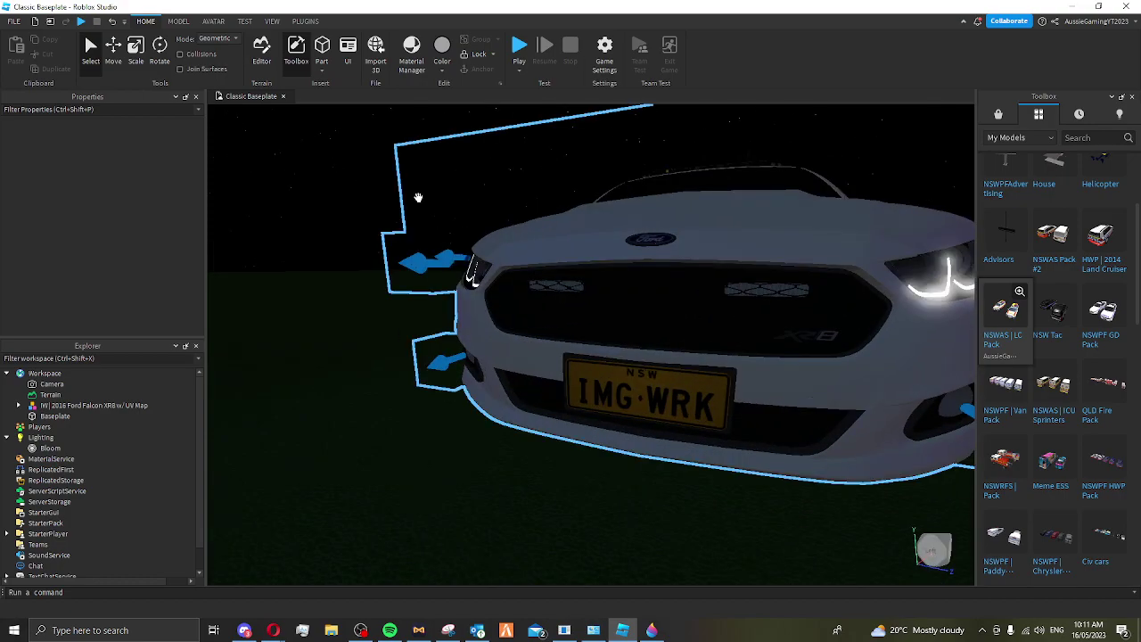
scroll(417, 198, "up", 3)
scroll(418, 198, "up", 3)
scroll(417, 204, "down", 5)
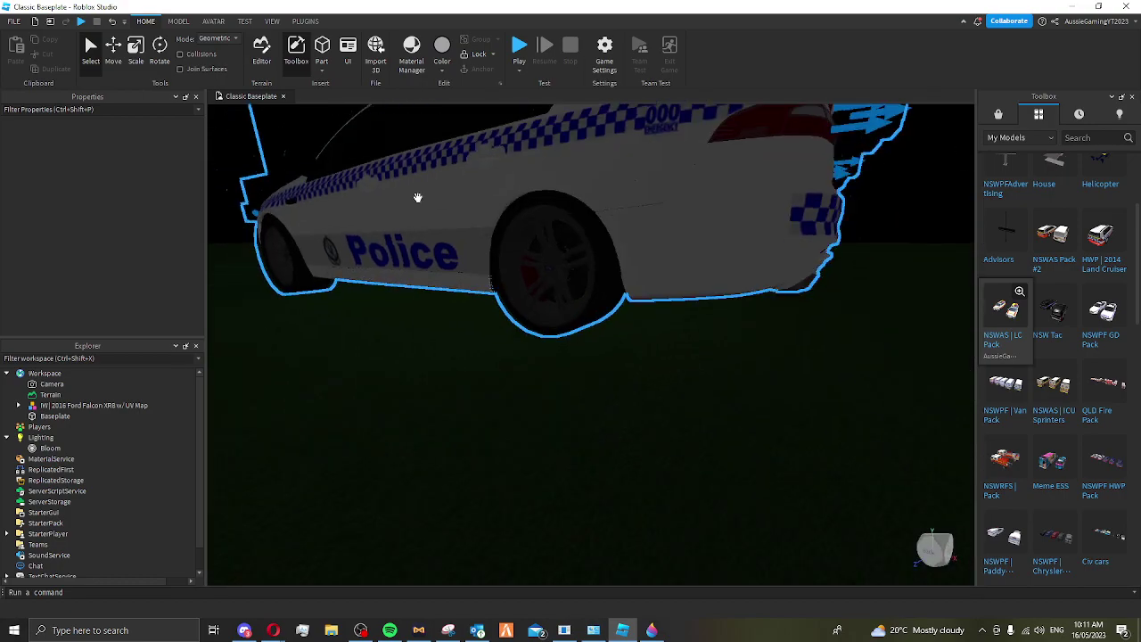
right_click_drag(417, 204, 417, 197)
scroll(417, 197, "up", 5)
scroll(418, 197, "down", 5)
scroll(417, 197, "up", 2)
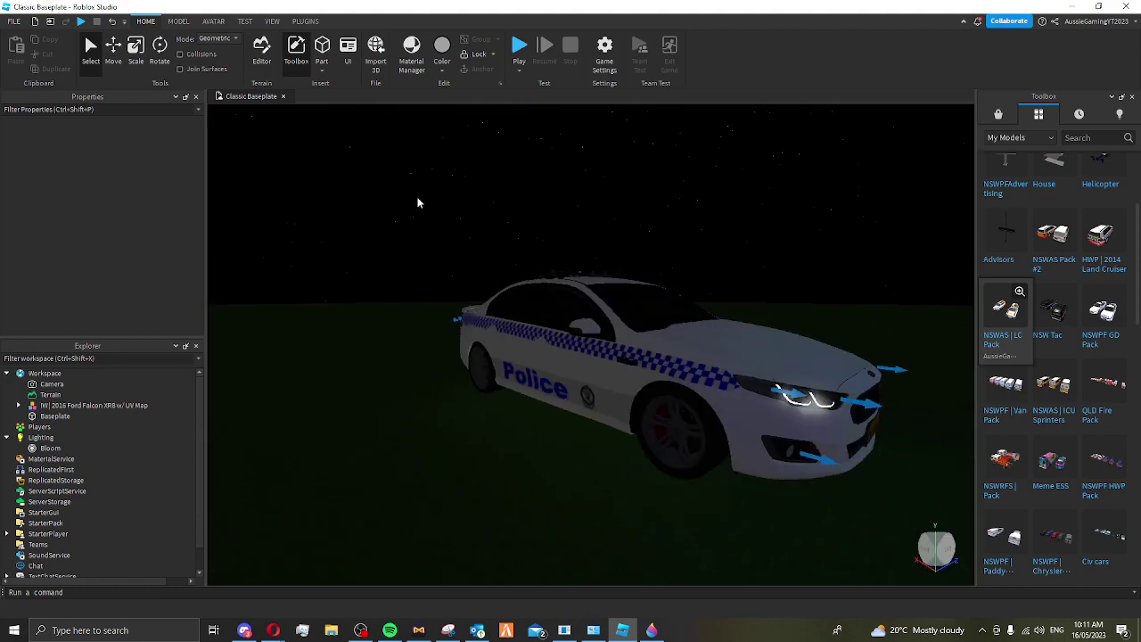
scroll(418, 203, "down", 5)
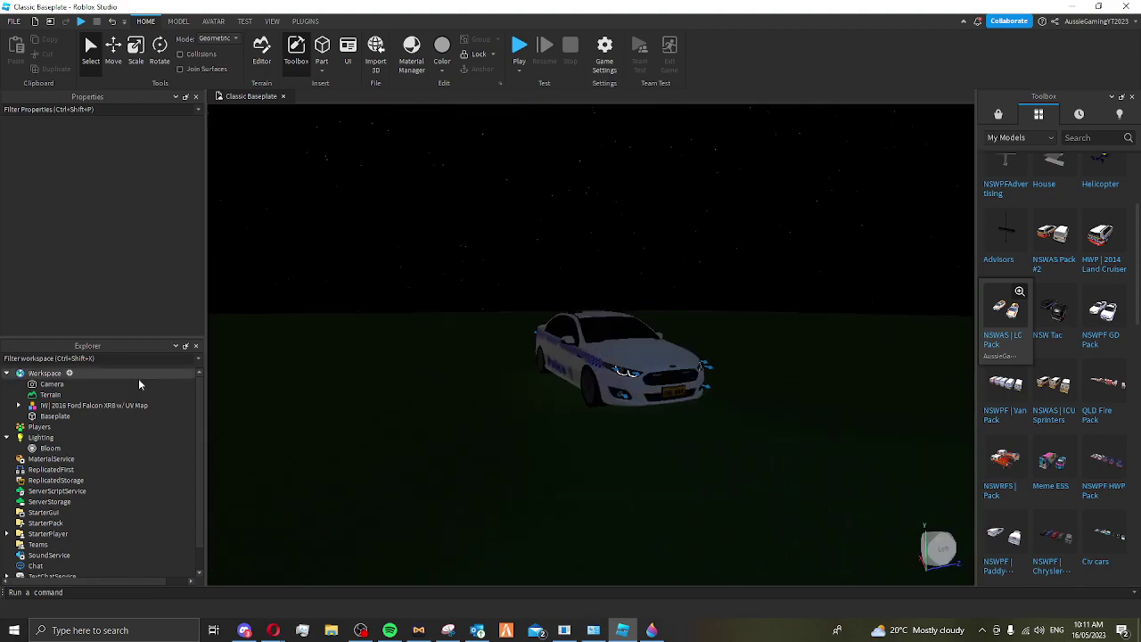
left_click(53, 448)
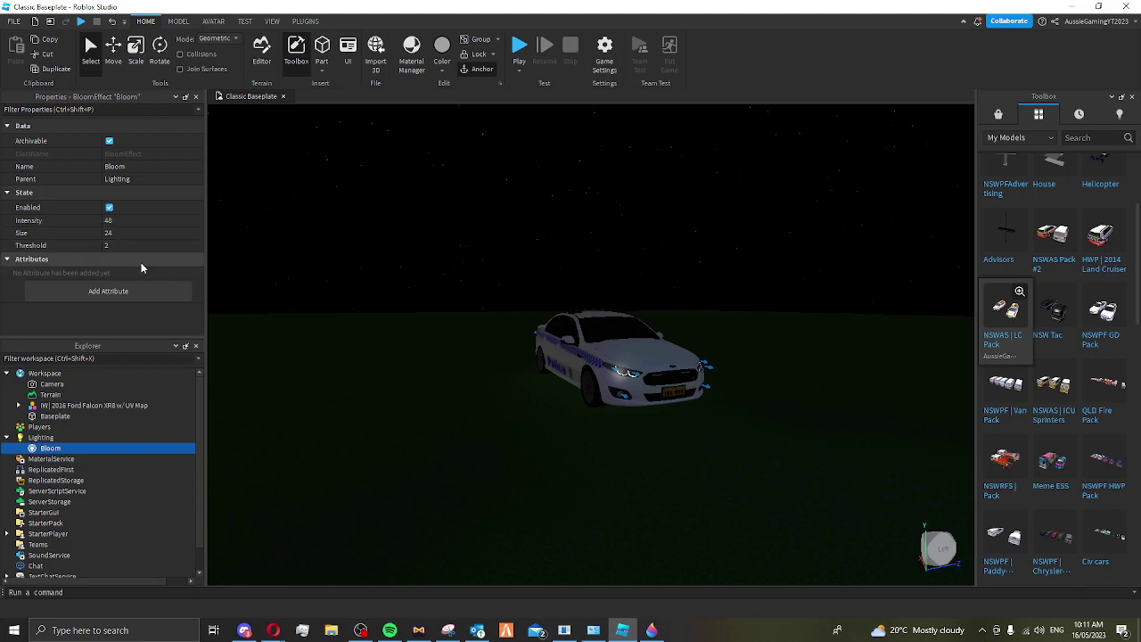
left_click(244, 631)
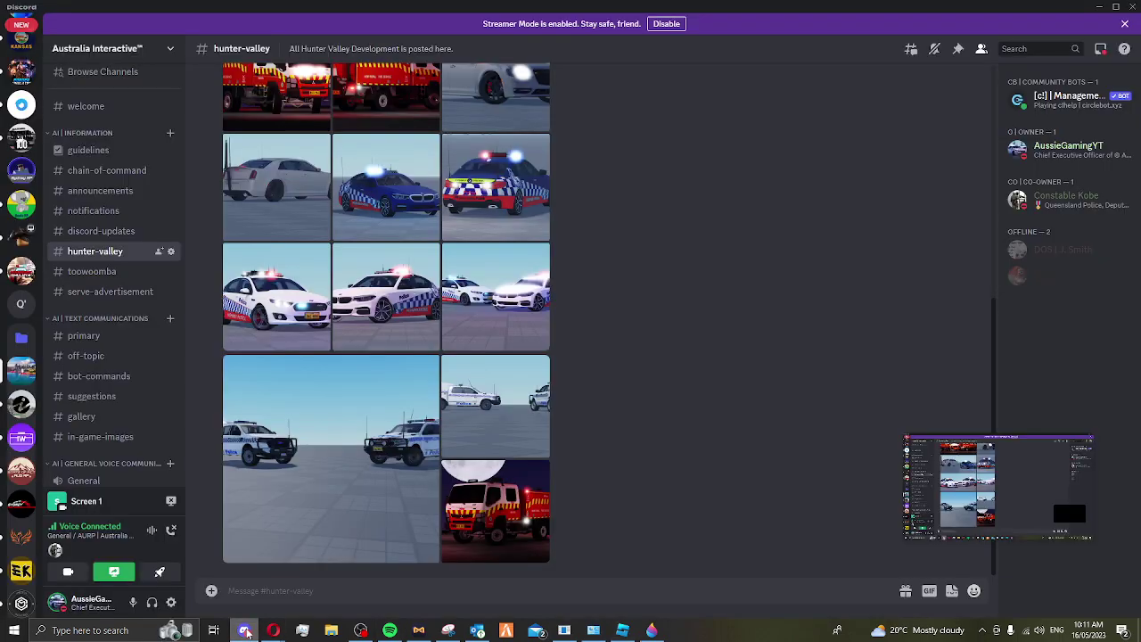
double_click(263, 12)
left_click(1098, 5)
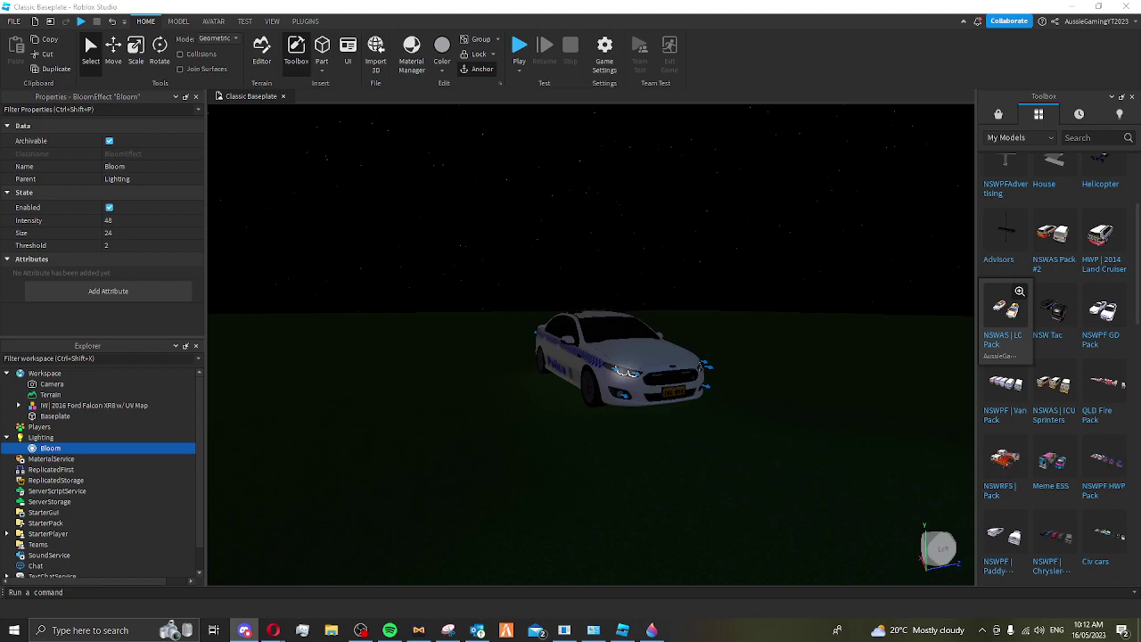
left_click(804, 305)
scroll(735, 279, "up", 3)
right_click_drag(735, 284, 800, 267)
scroll(800, 267, "up", 3)
scroll(544, 330, "up", 5)
right_click_drag(547, 330, 484, 346)
left_click(488, 347)
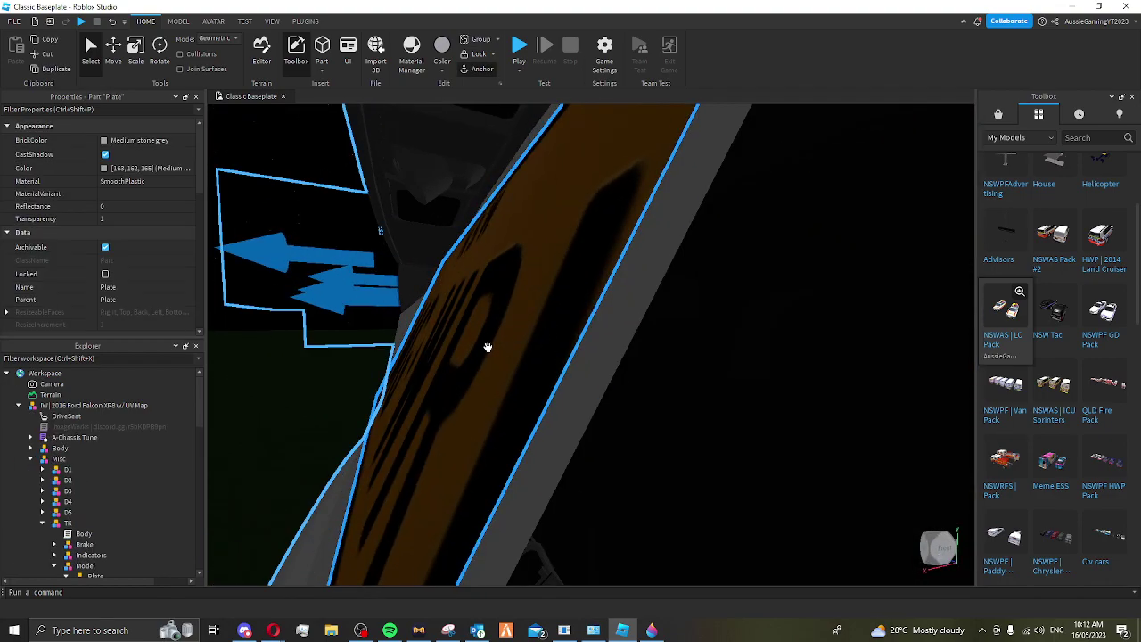
scroll(485, 344, "down", 5)
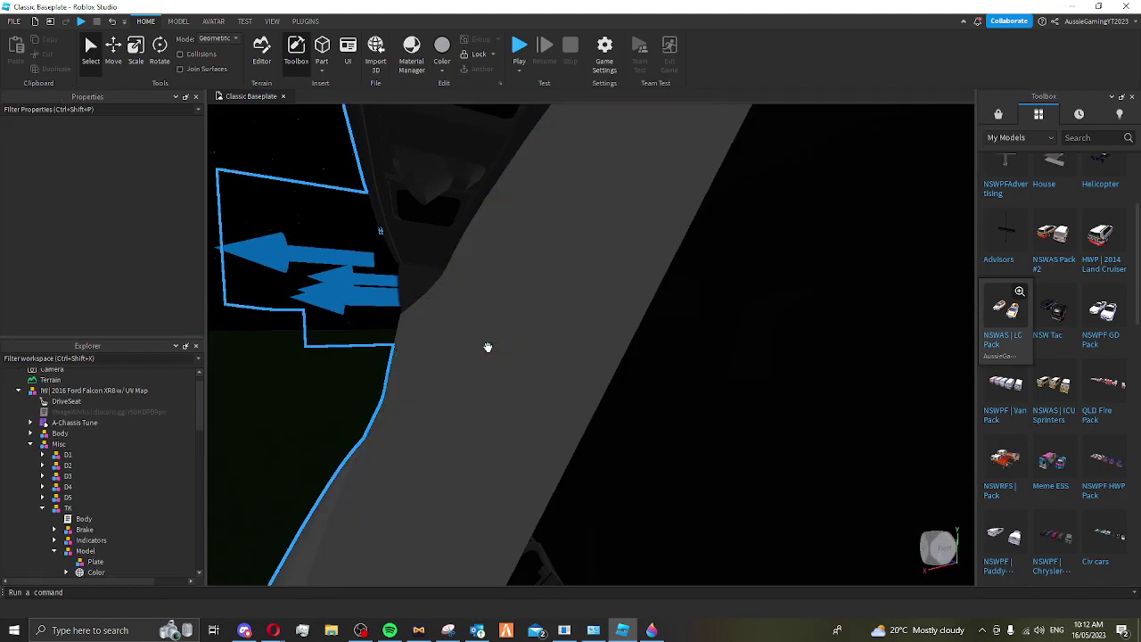
scroll(413, 352, "down", 5)
scroll(372, 372, "down", 5)
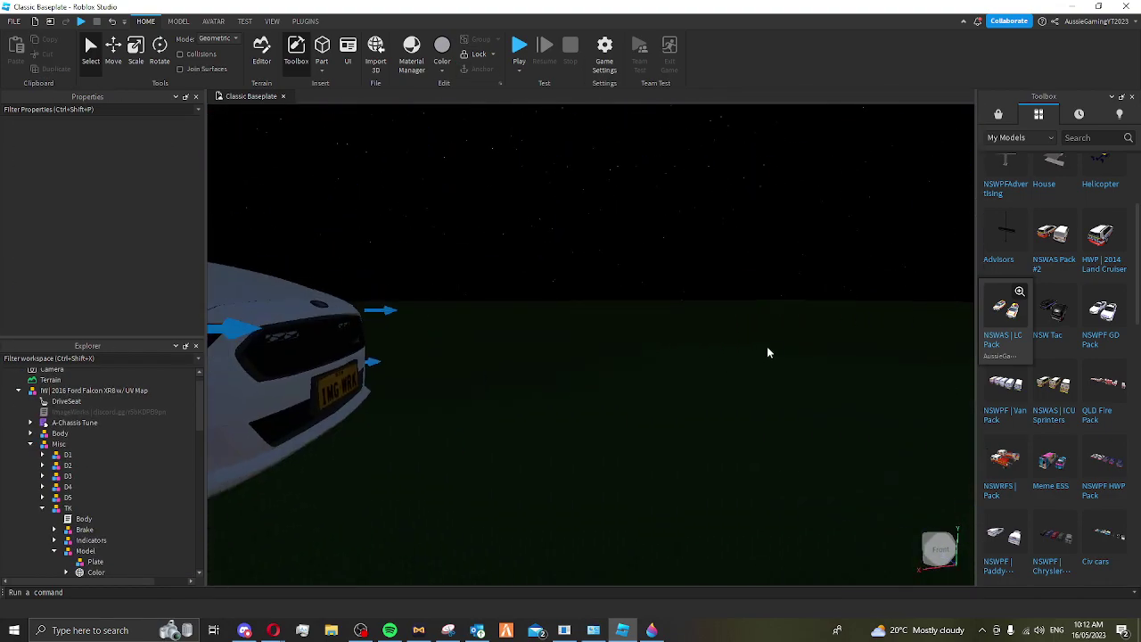
right_click_drag(767, 346, 714, 348)
scroll(767, 346, "up", 5)
left_click(714, 348)
scroll(714, 348, "down", 5)
scroll(704, 350, "down", 5)
scroll(700, 352, "down", 5)
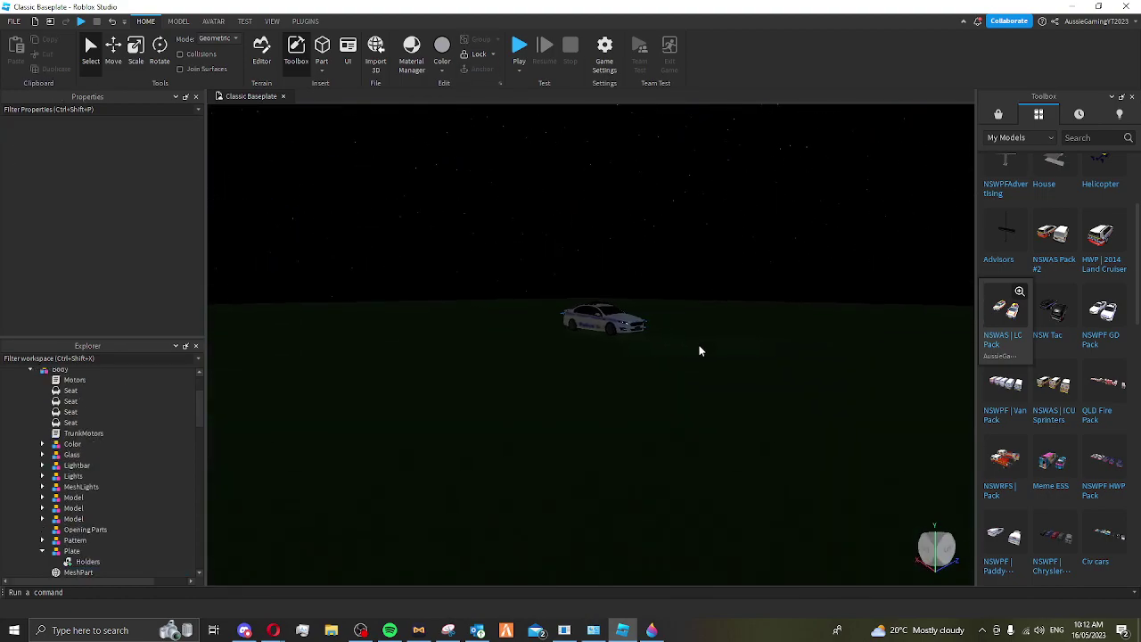
scroll(699, 350, "up", 5)
right_click_drag(700, 351, 700, 349)
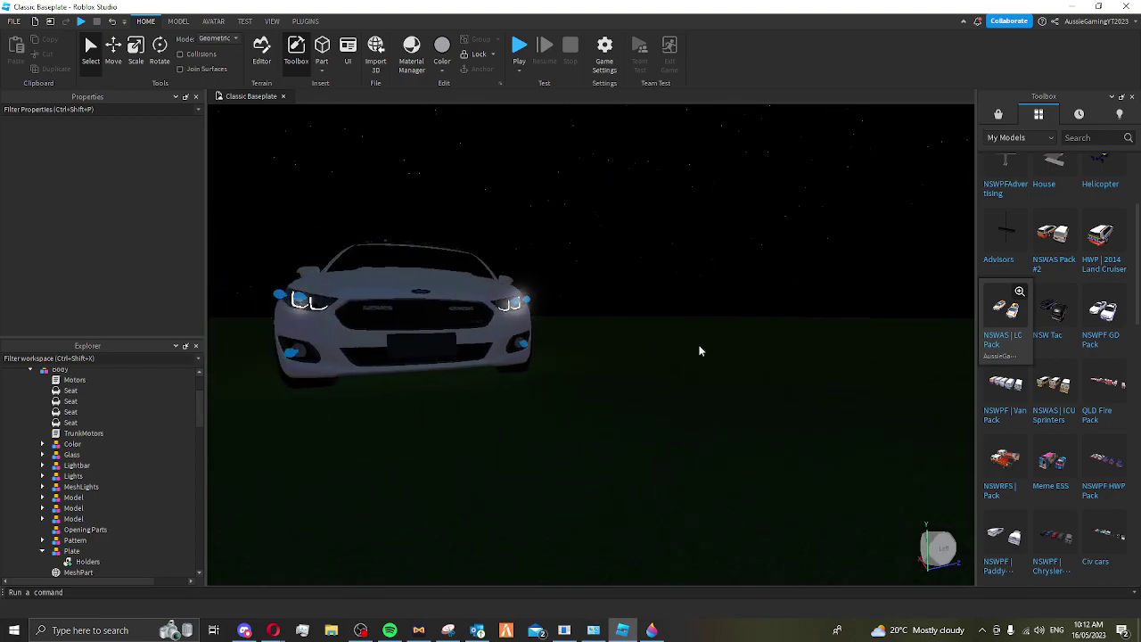
scroll(700, 349, "up", 5)
scroll(701, 349, "up", 2)
left_click(614, 381)
scroll(570, 380, "down", 3)
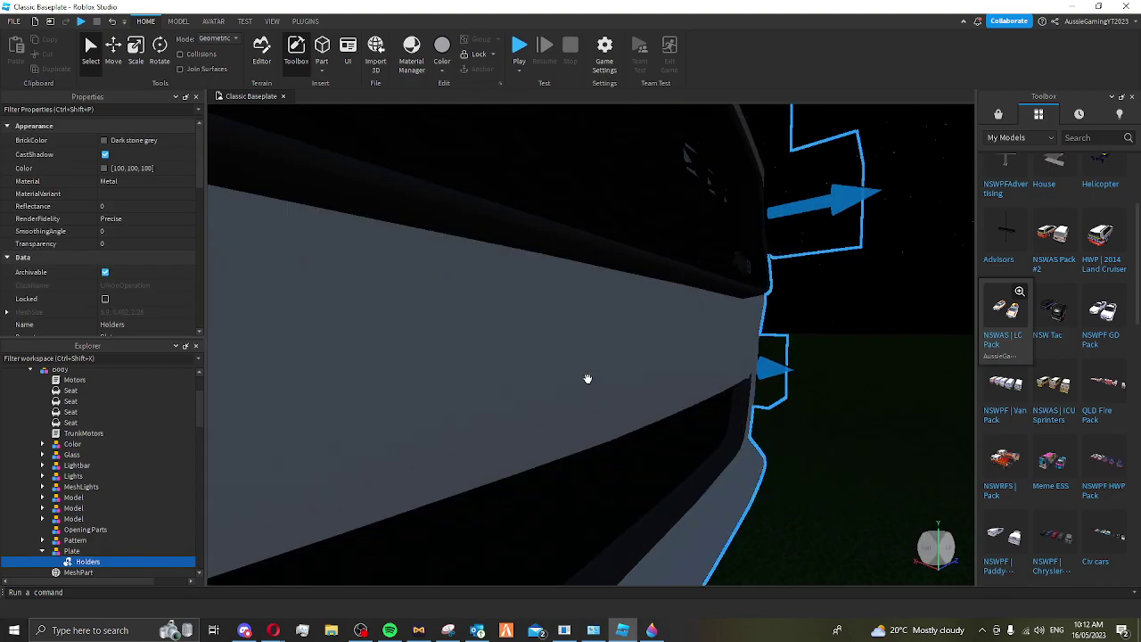
mouse_move(571, 380)
right_mouse_down()
mouse_move(464, 359)
mouse_move(466, 428)
right_mouse_up()
scroll(475, 363, "up", 3)
scroll(463, 413, "down", 3)
scroll(622, 477, "down", 3)
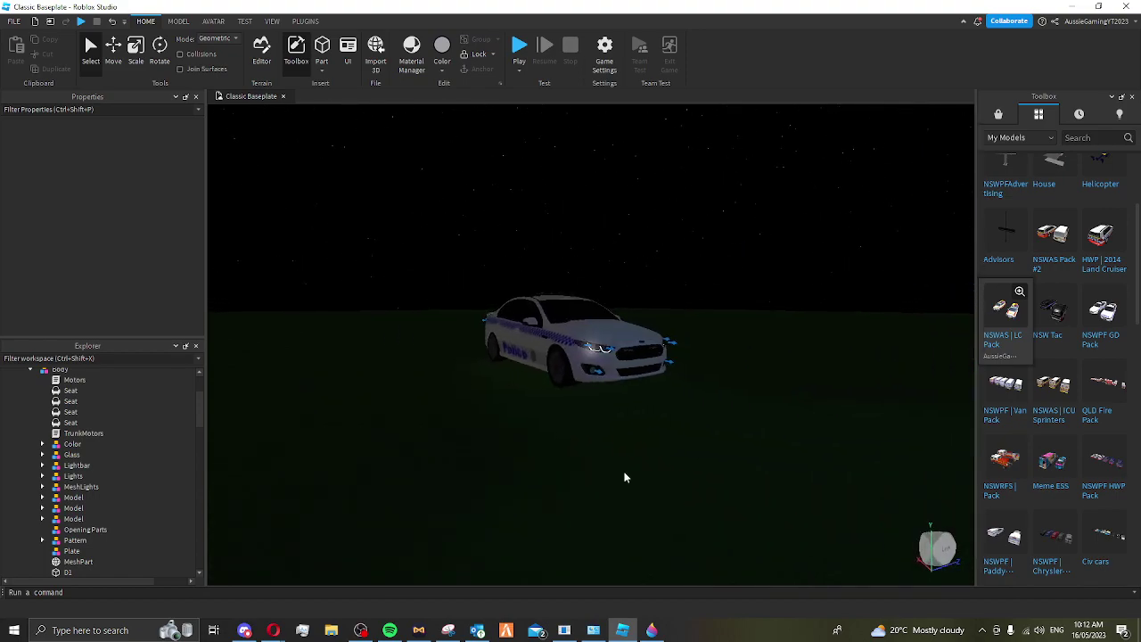
right_click_drag(623, 477, 624, 477)
scroll(625, 477, "up", 2)
scroll(625, 477, "down", 3)
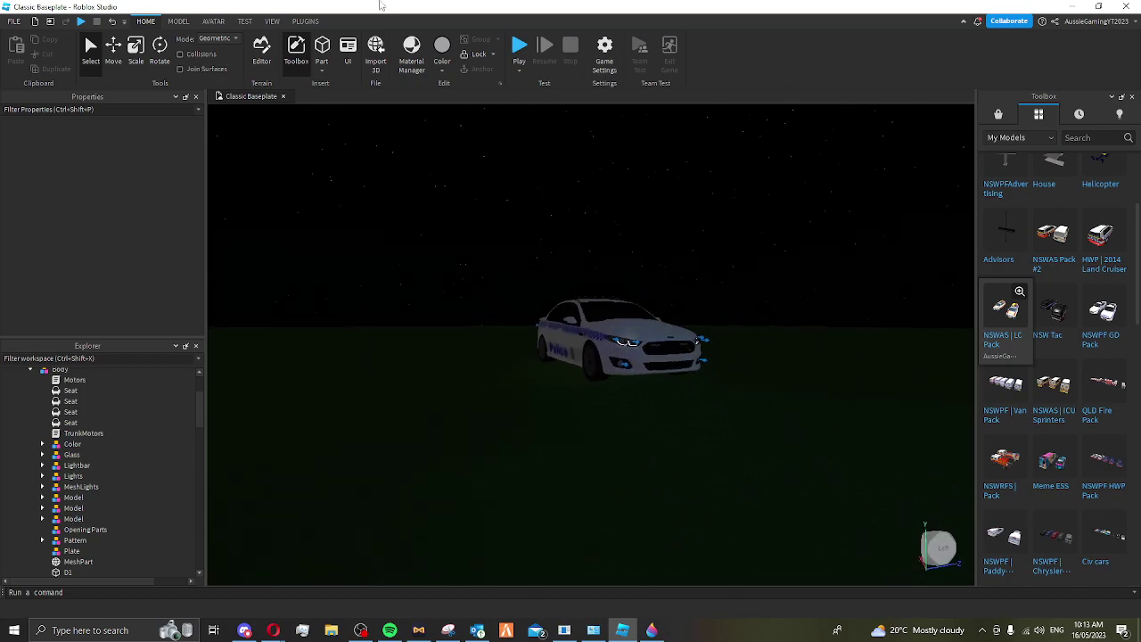
Start a Play test with F5 from the Test tab and dismiss the Save File Failure warning
left_click(245, 25)
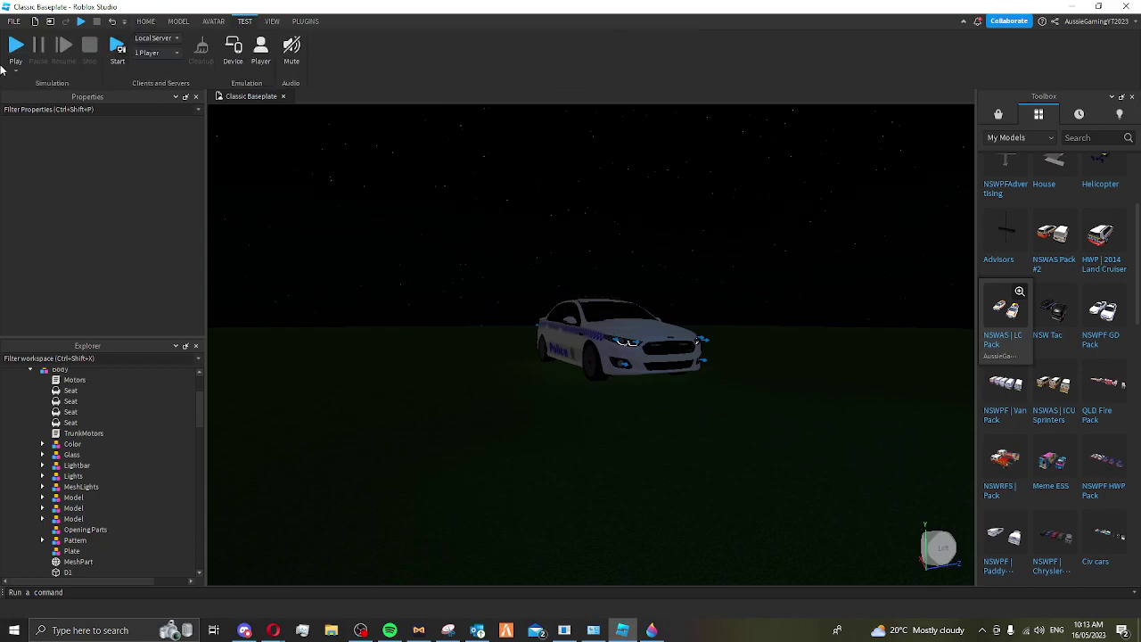
left_click(15, 69)
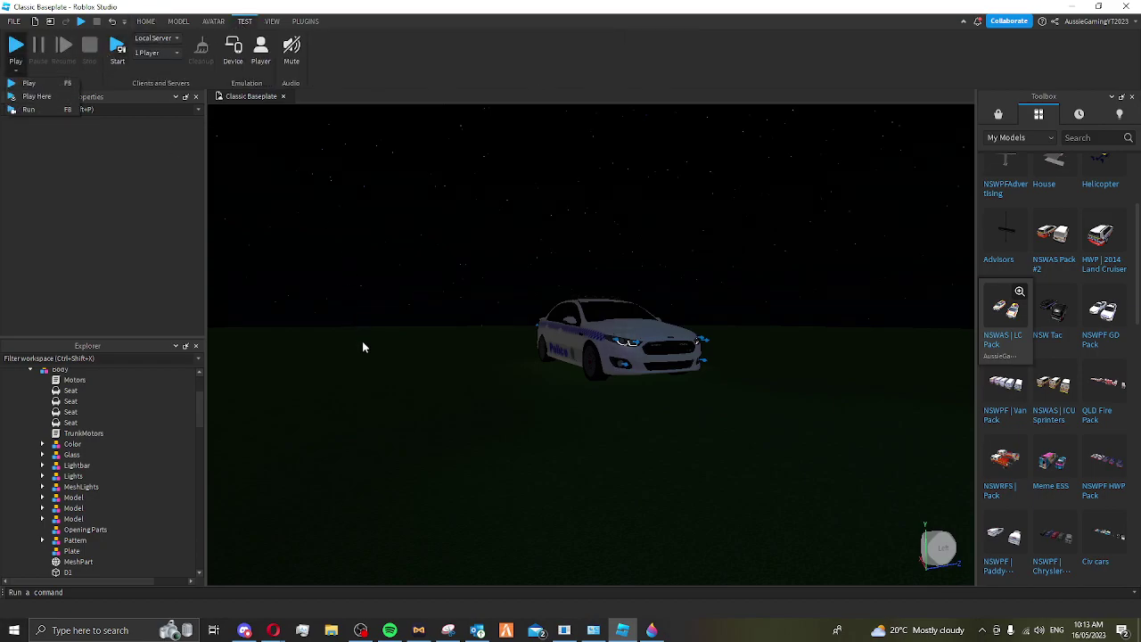
left_click(398, 365)
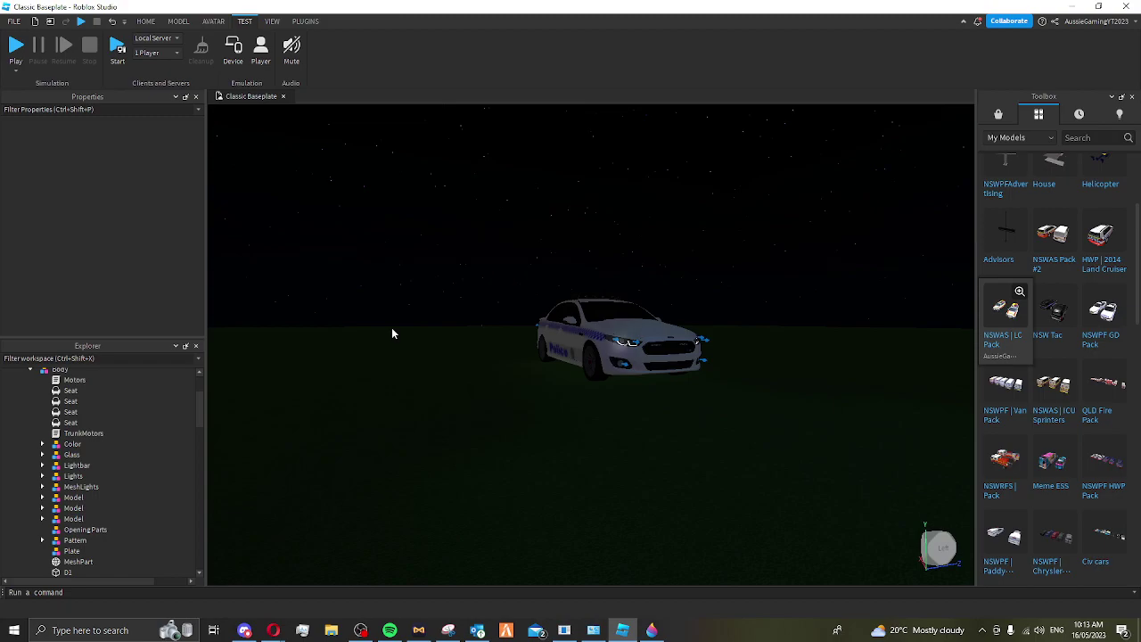
key("F5")
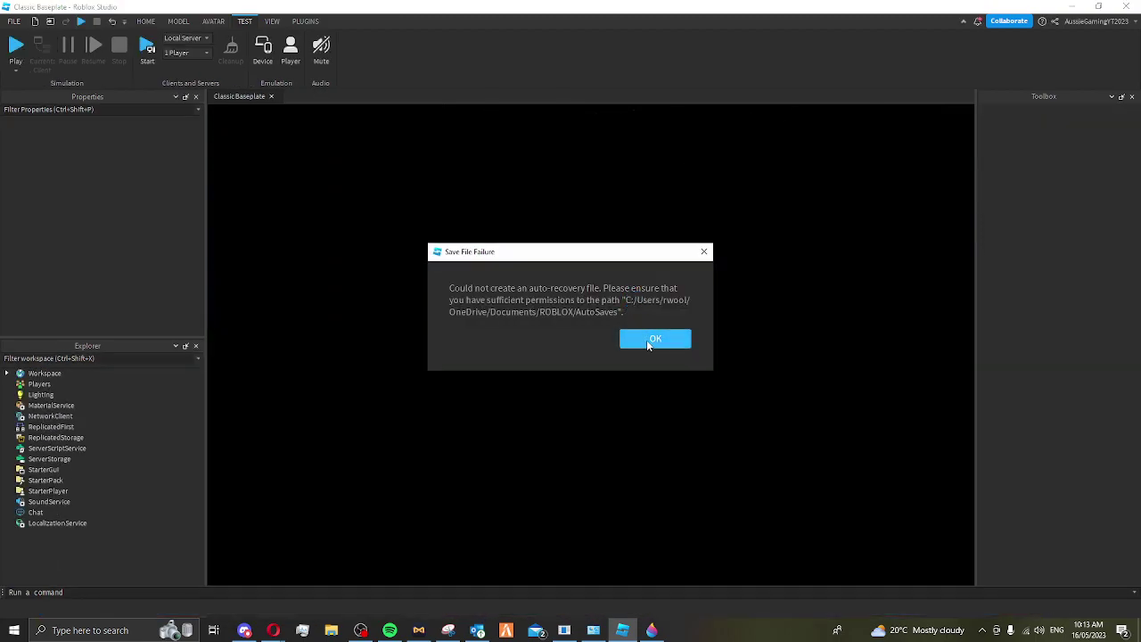
left_click(650, 344)
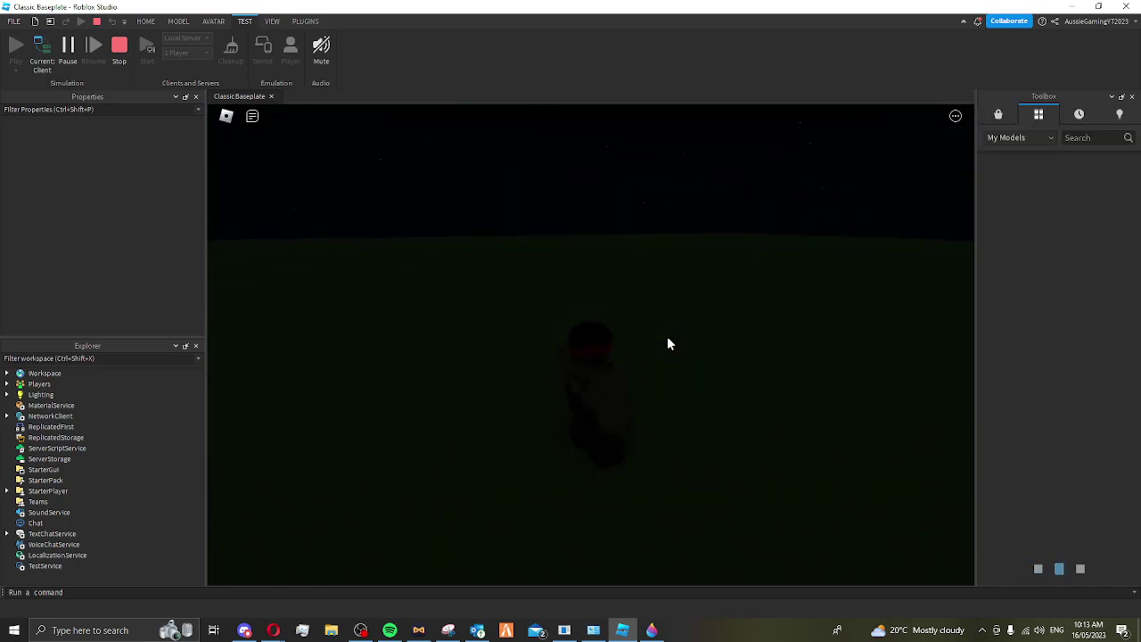
Walk to the Falcon, circle it, open the bonnet, and switch on the emergency lights with F
key("a")
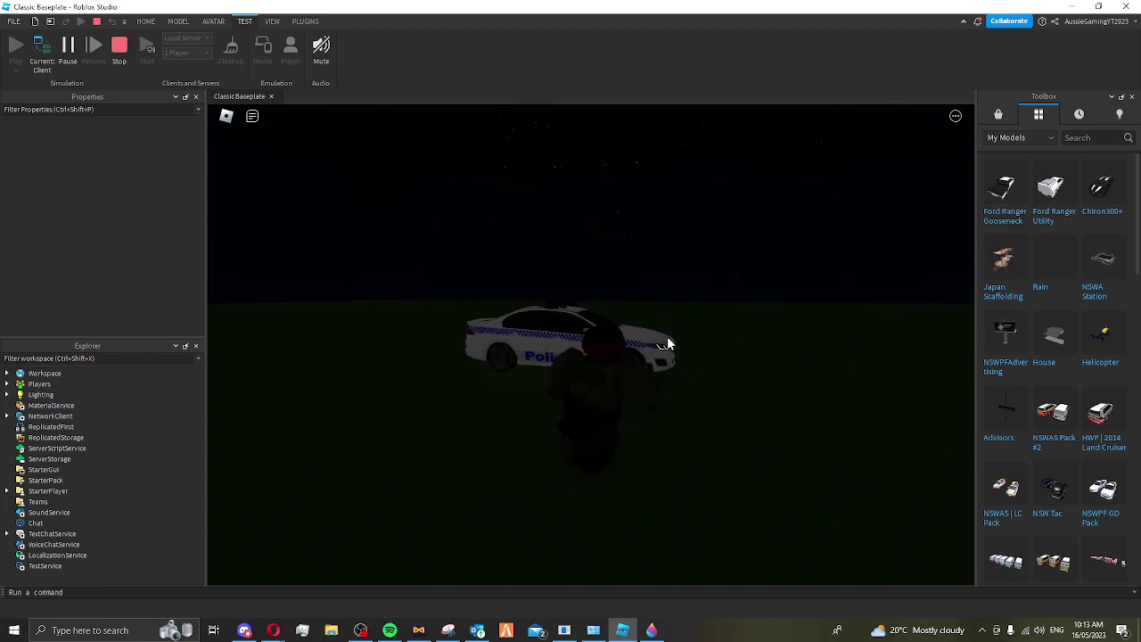
mouse_move(667, 336)
right_mouse_down()
mouse_move(508, 360)
mouse_move(566, 259)
mouse_move(588, 285)
mouse_move(637, 232)
right_mouse_up()
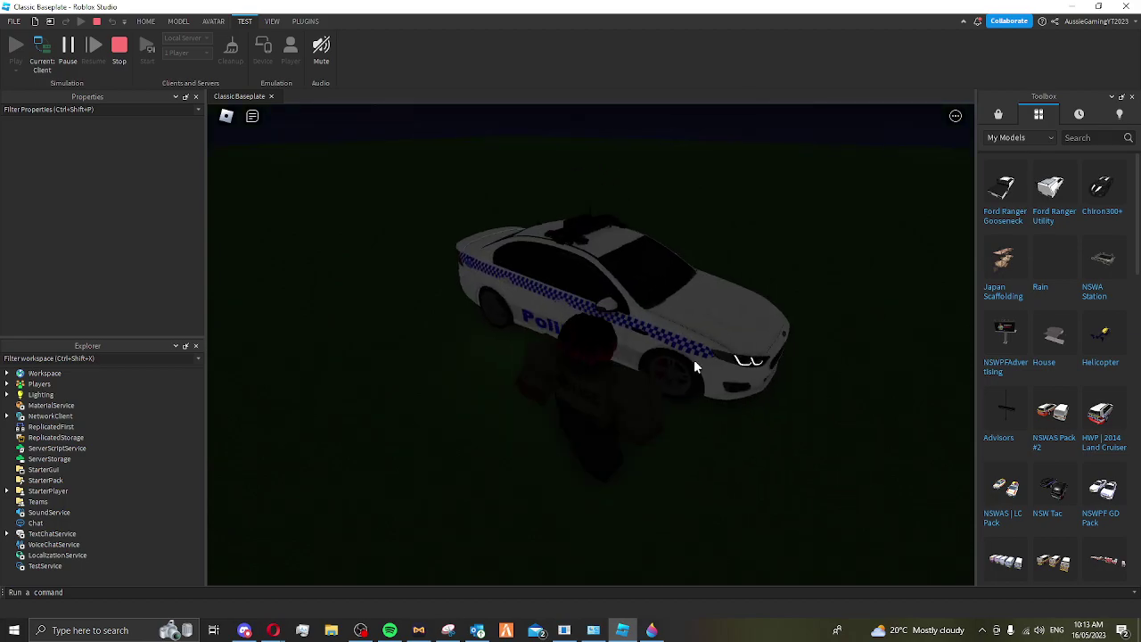
scroll(636, 231, "up", 5)
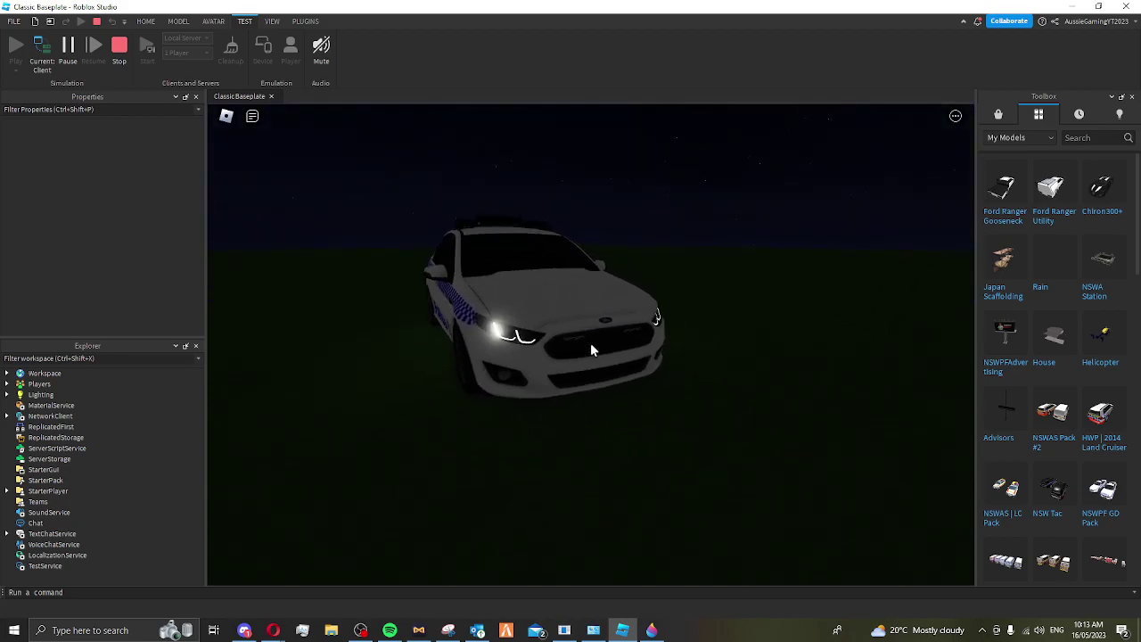
right_click_drag(590, 349, 593, 351)
left_click(590, 346)
scroll(590, 350, "up", 3)
scroll(590, 350, "up", 2)
scroll(590, 349, "up", 2)
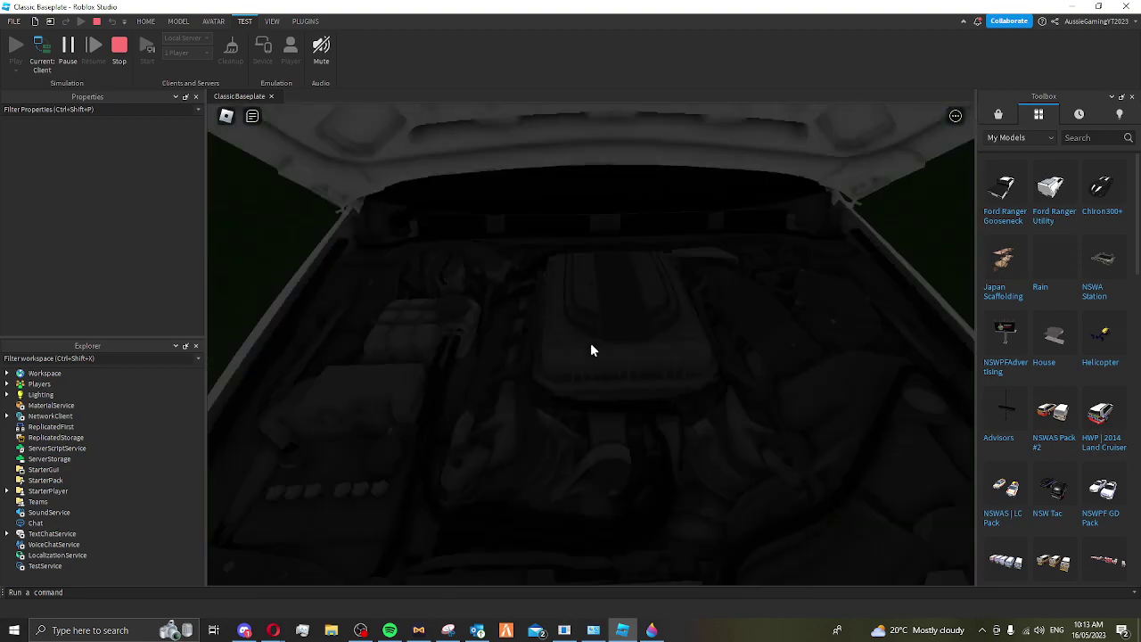
scroll(591, 350, "down", 5)
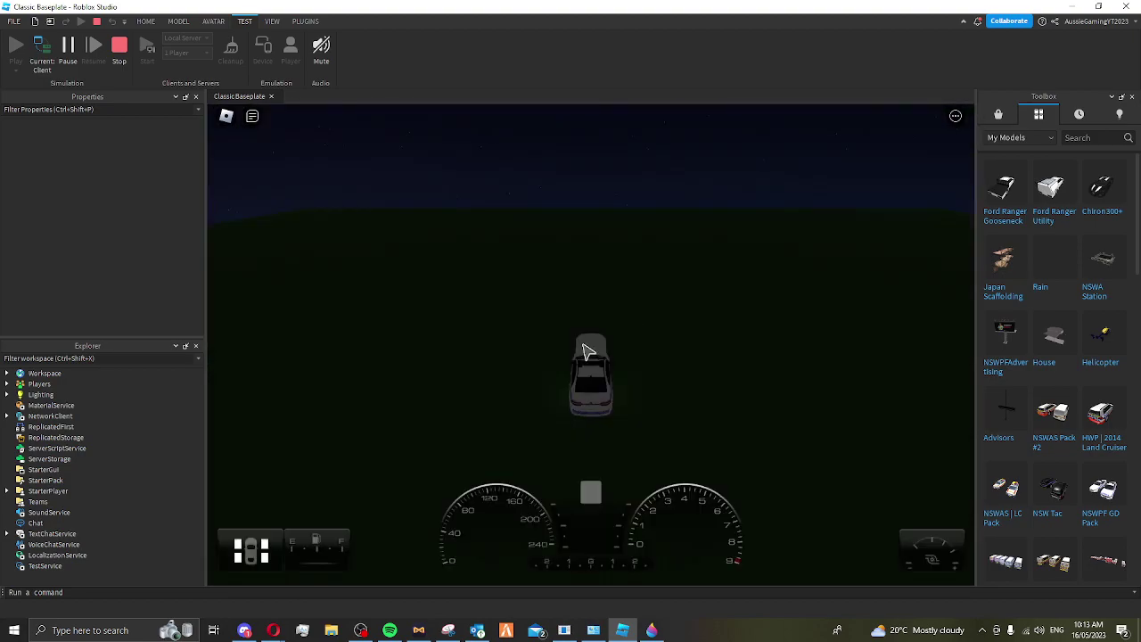
scroll(684, 347, "up", 2)
right_click_drag(589, 350, 684, 347)
scroll(684, 347, "up", 2)
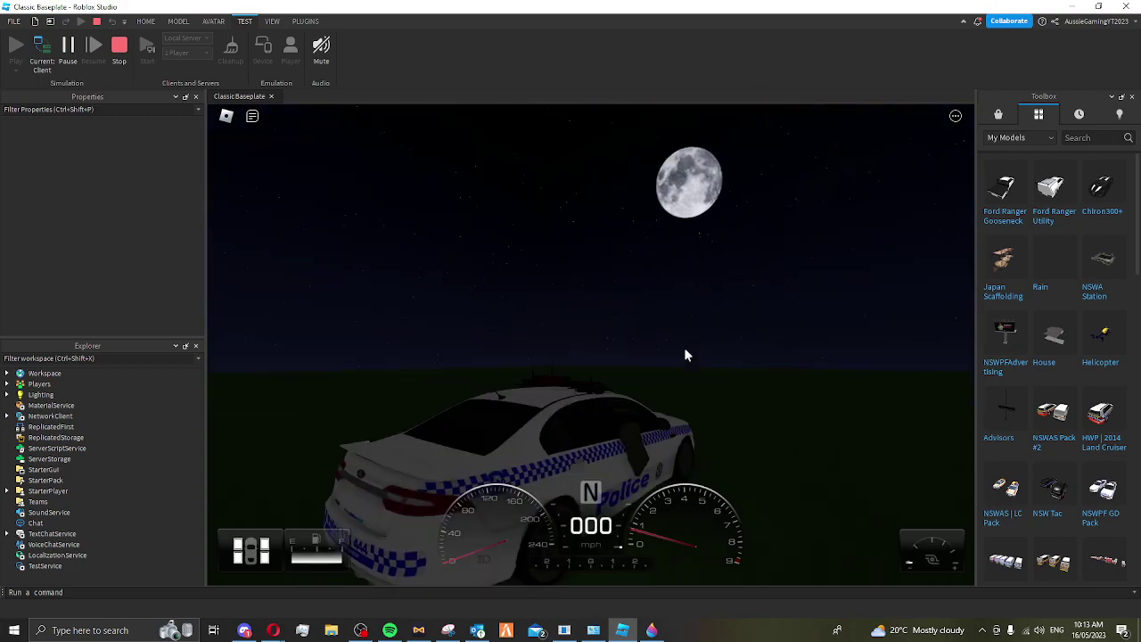
scroll(684, 347, "up", 2)
scroll(686, 350, "down", 5)
key("f")
scroll(685, 351, "up", 5)
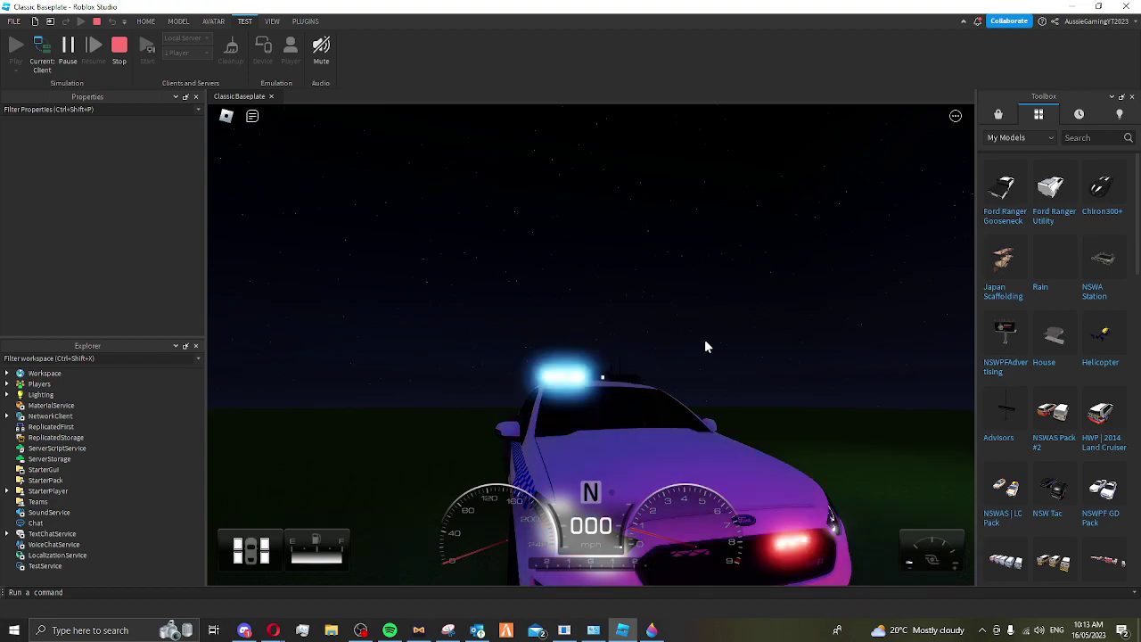
scroll(704, 340, "down", 3)
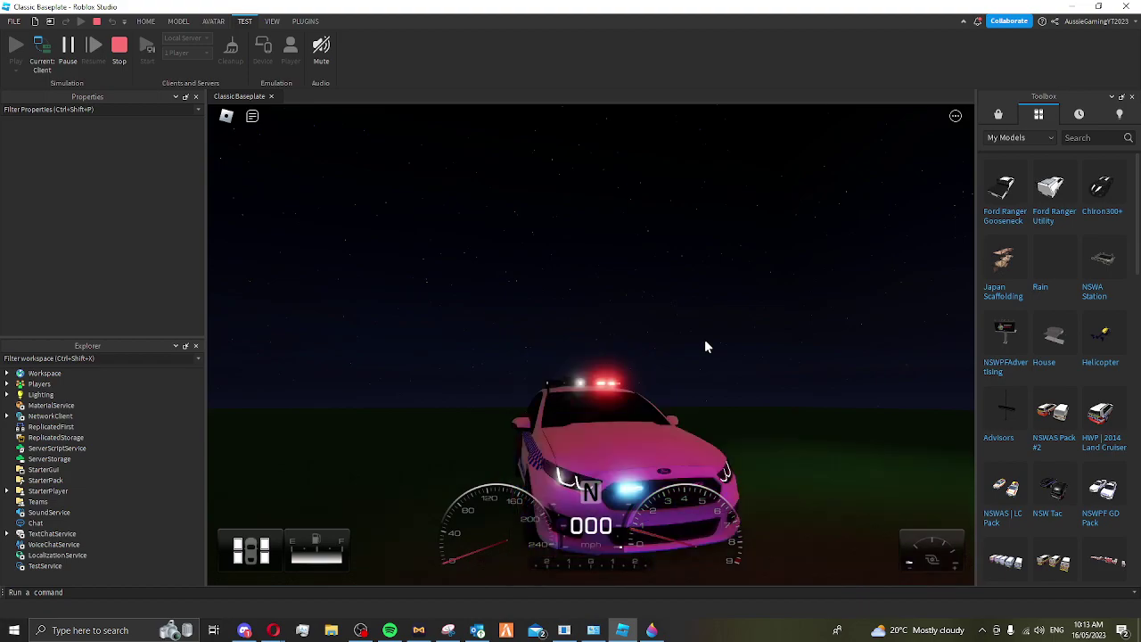
scroll(705, 340, "down", 3)
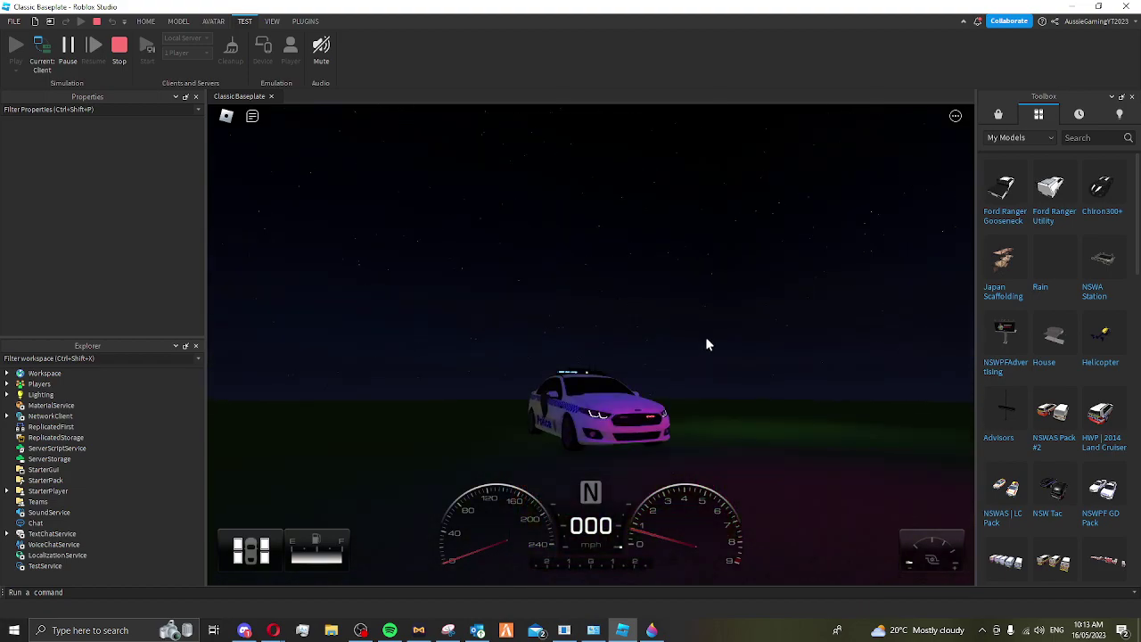
Close the Properties, Explorer and Toolbox panels, then fly the free camera over the car's roof
left_click(196, 96)
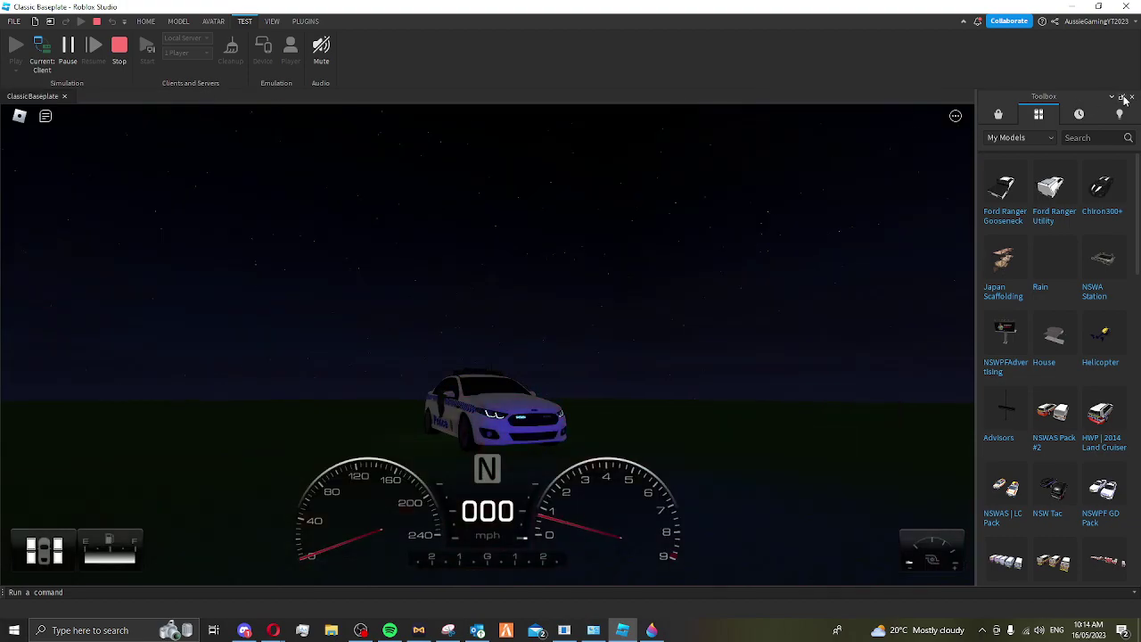
left_click(1132, 96)
key("space")
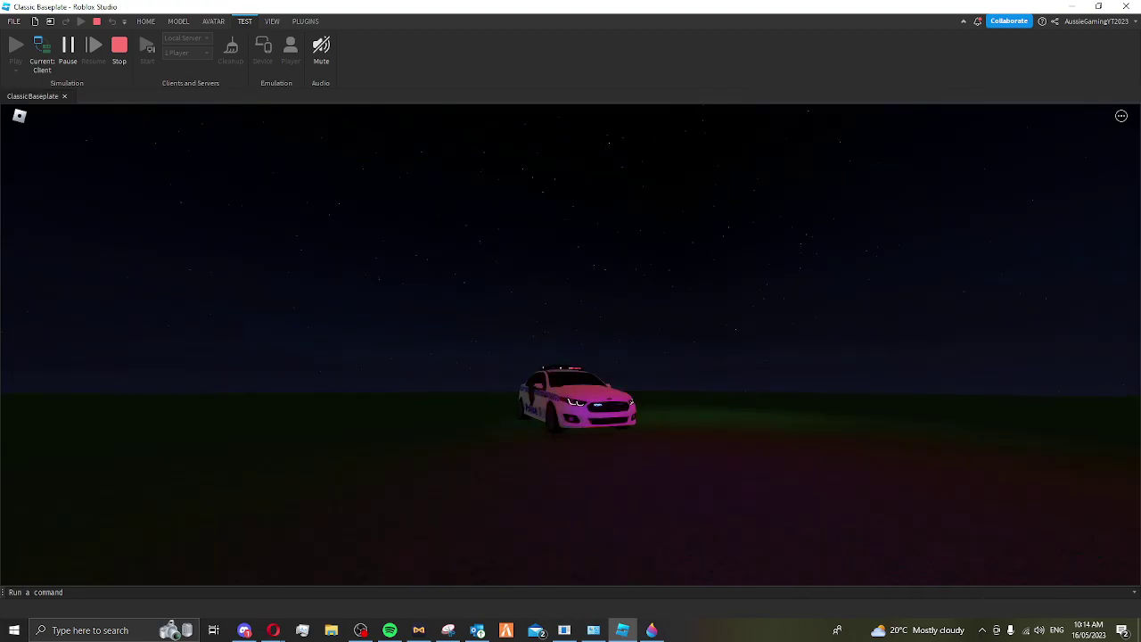
key("w")
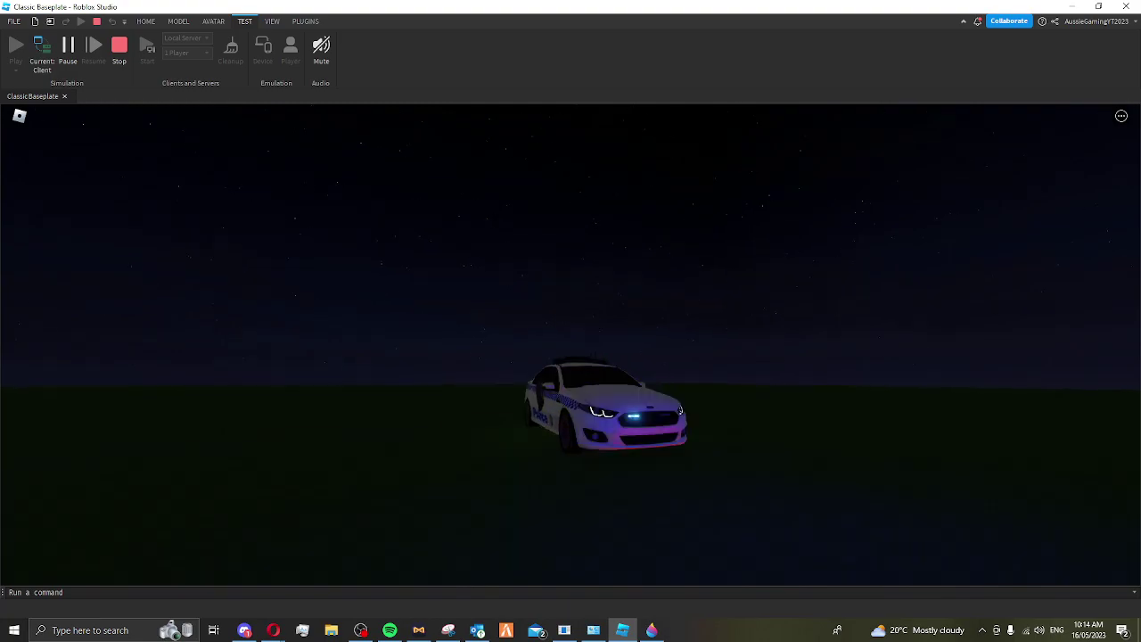
key("w")
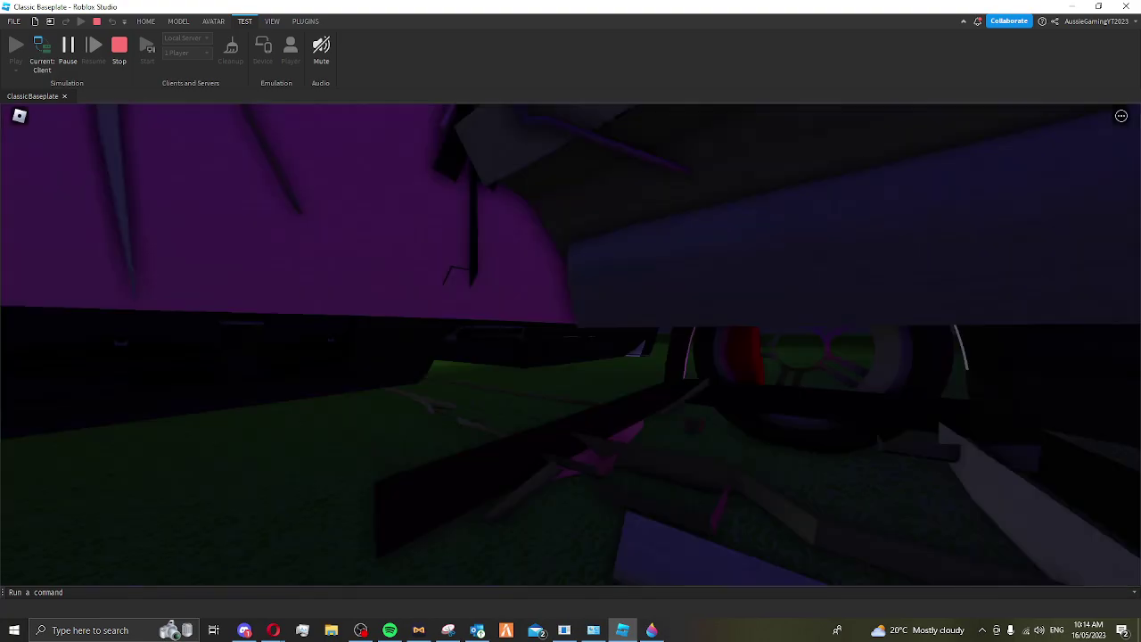
key("s")
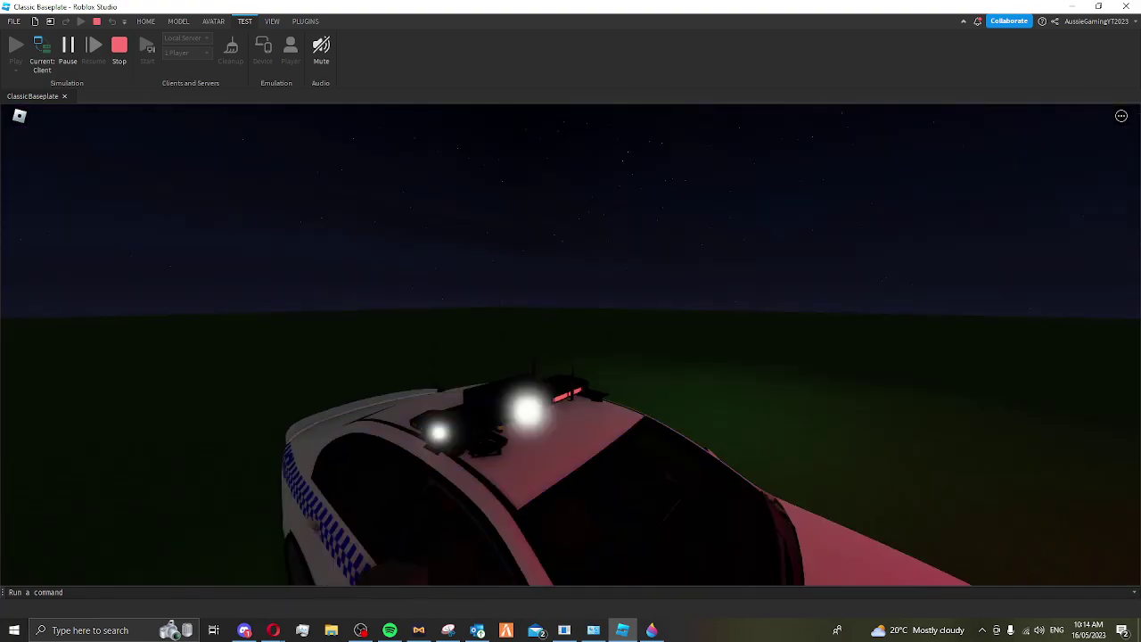
key("w")
Circle the police car with the free camera and pull back behind it
right_click_drag(571, 357, 357, 357)
key("s")
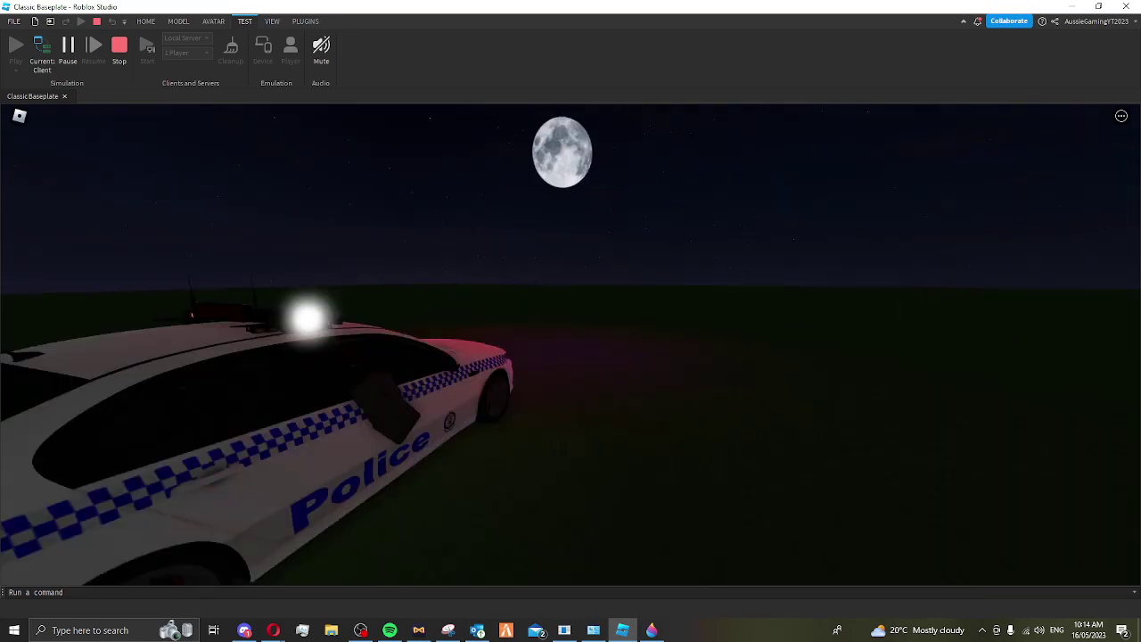
right_click_drag(570, 356, 499, 357)
key("s")
key("w")
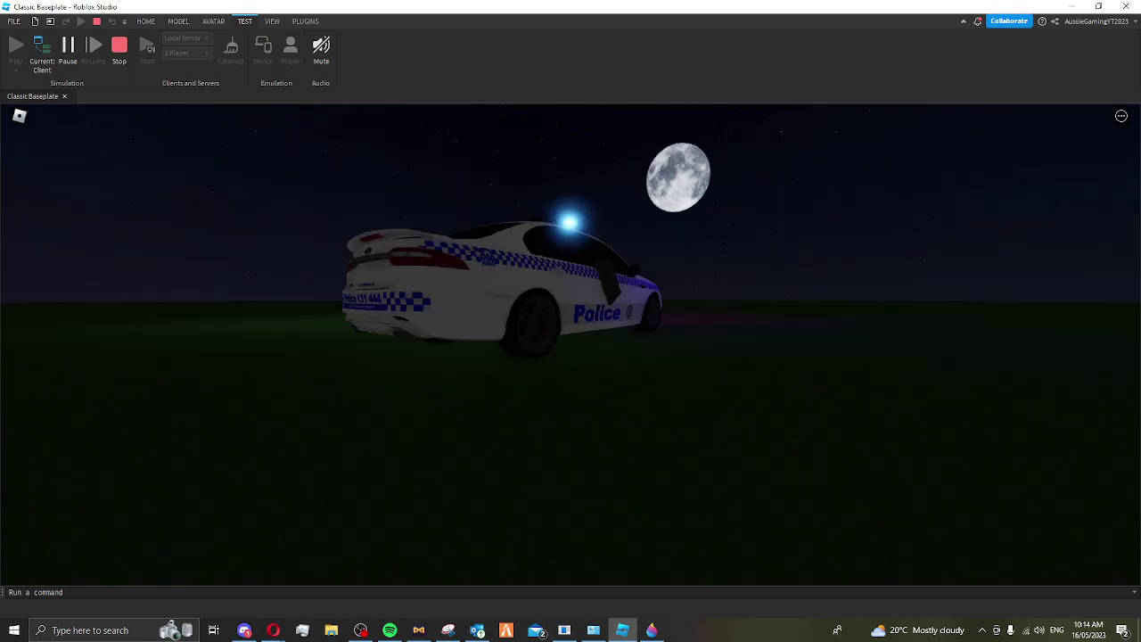
key("s")
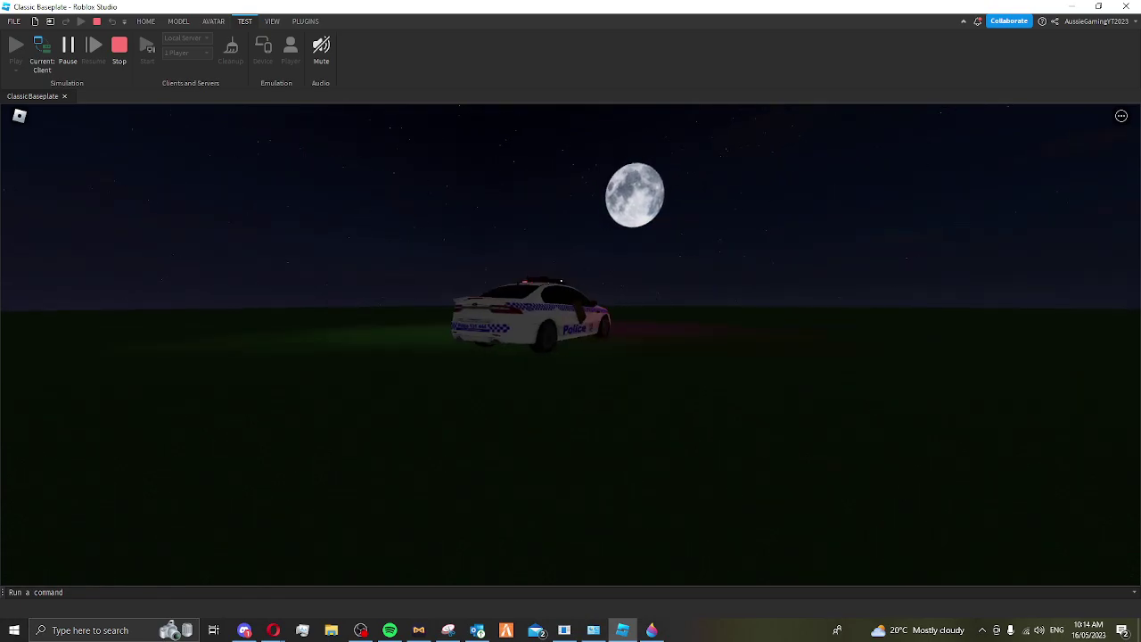
Toggle the headlights, look down over the car, and drive it forward
key("e")
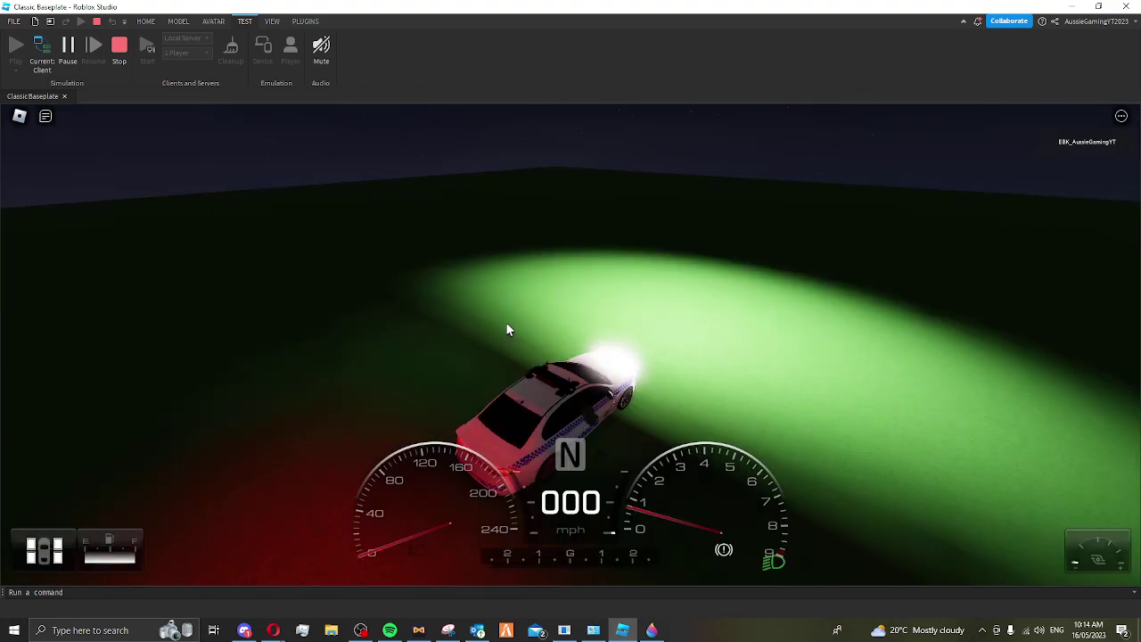
key("space")
scroll(570, 357, "up", 3)
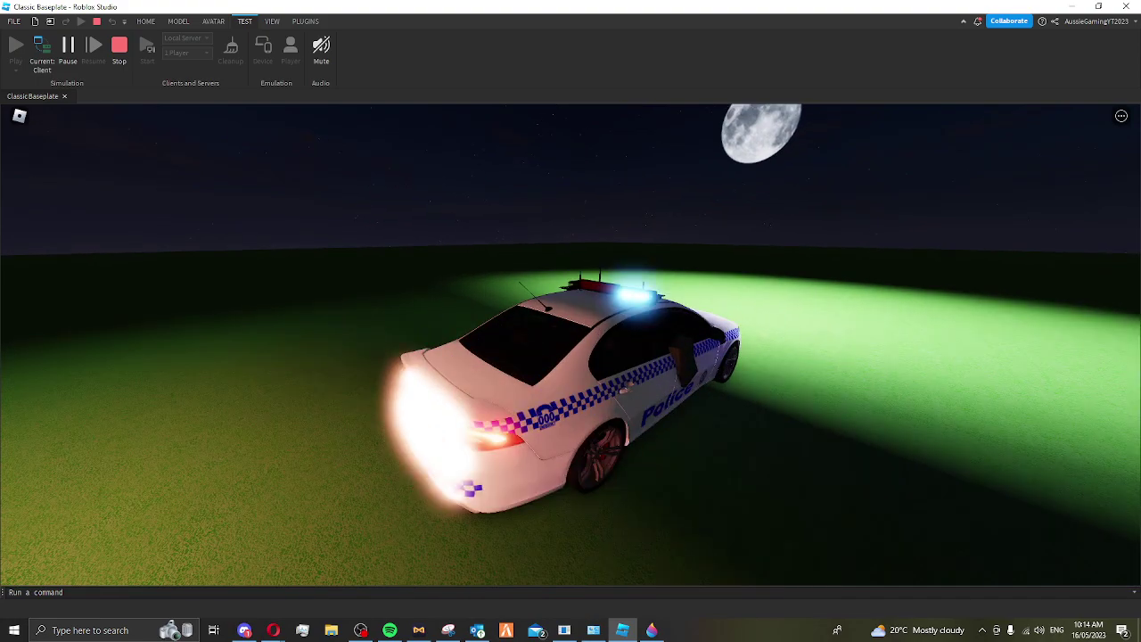
mouse_move(570, 321)
right_mouse_down()
mouse_move(571, 463)
mouse_move(571, 321)
mouse_move(499, 357)
right_mouse_up()
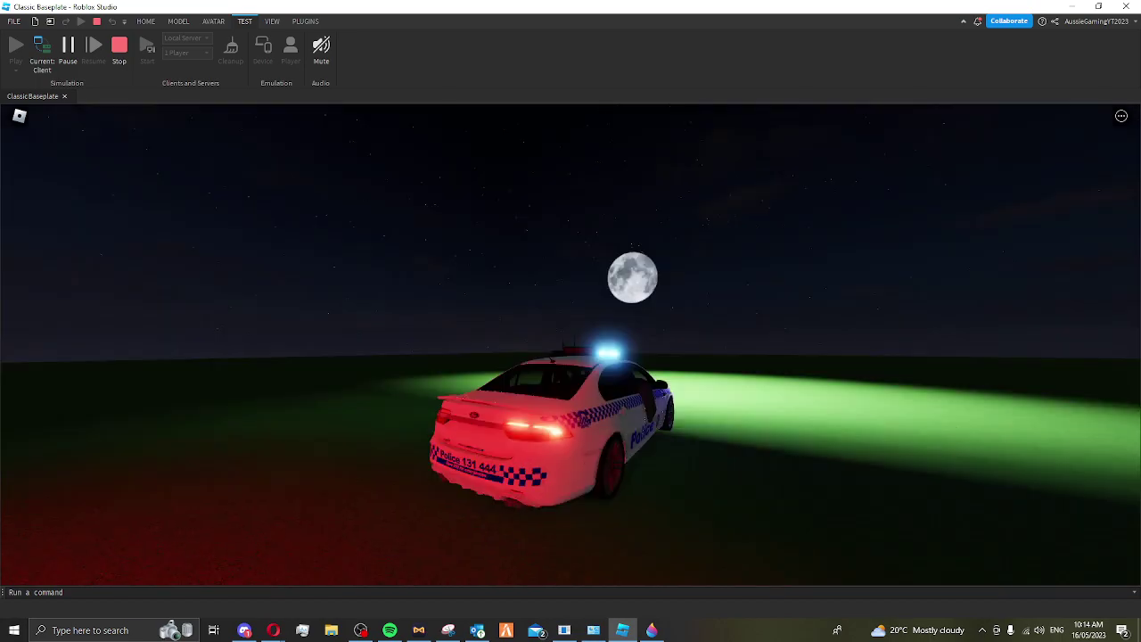
right_click_drag(570, 321, 570, 267)
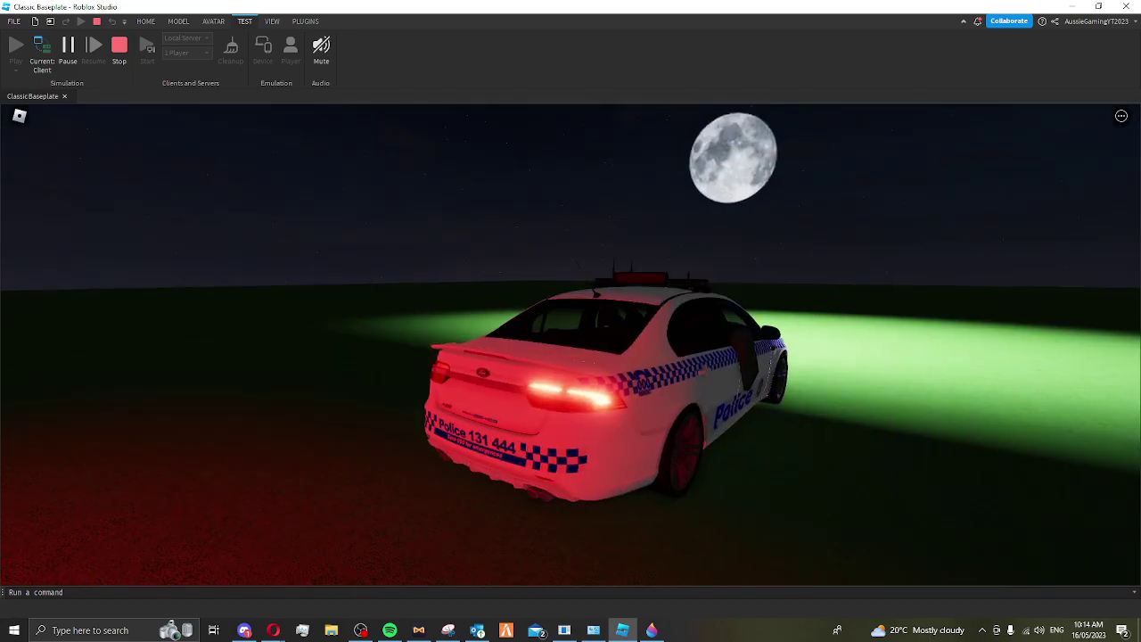
right_click_drag(571, 321, 499, 321)
key("w")
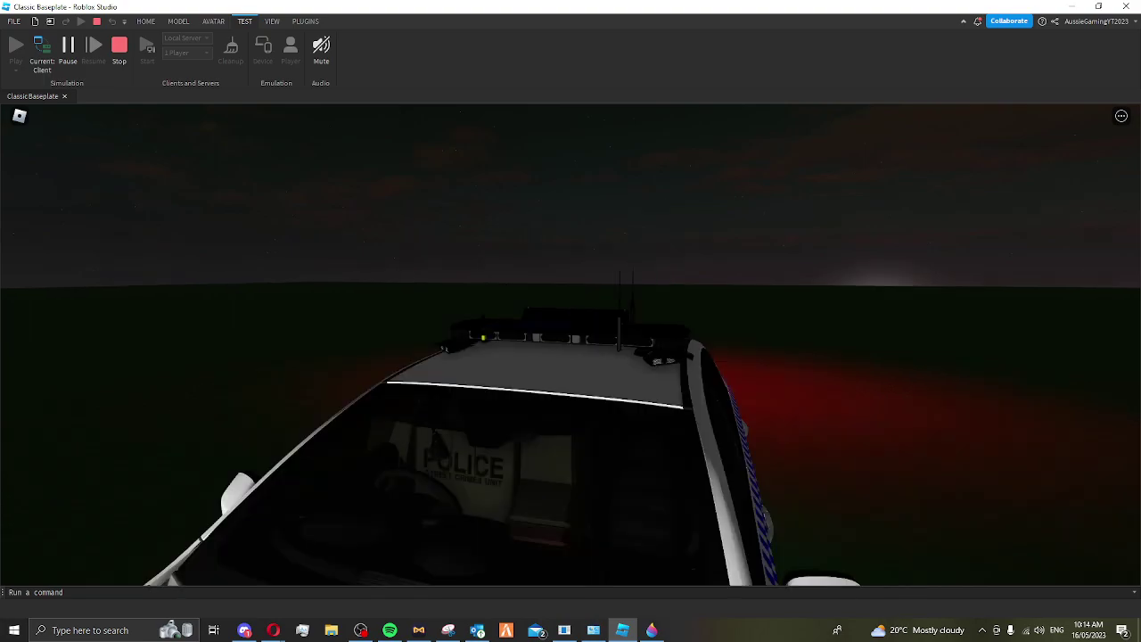
scroll(498, 314, "down", 5)
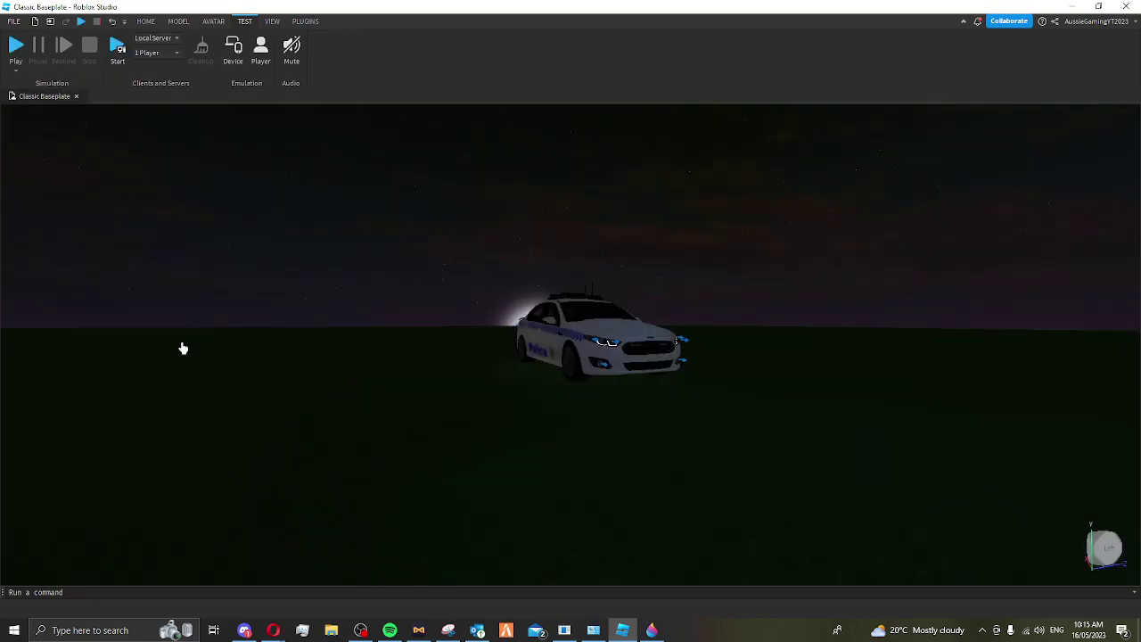
Reopen the Properties and Explorer panels and select the Bloom effect under Lighting
left_click(179, 21)
left_click(272, 21)
left_click(55, 49)
left_click(18, 49)
scroll(87, 461, "down", 3)
left_click_drag(200, 428, 194, 540)
left_click(50, 422)
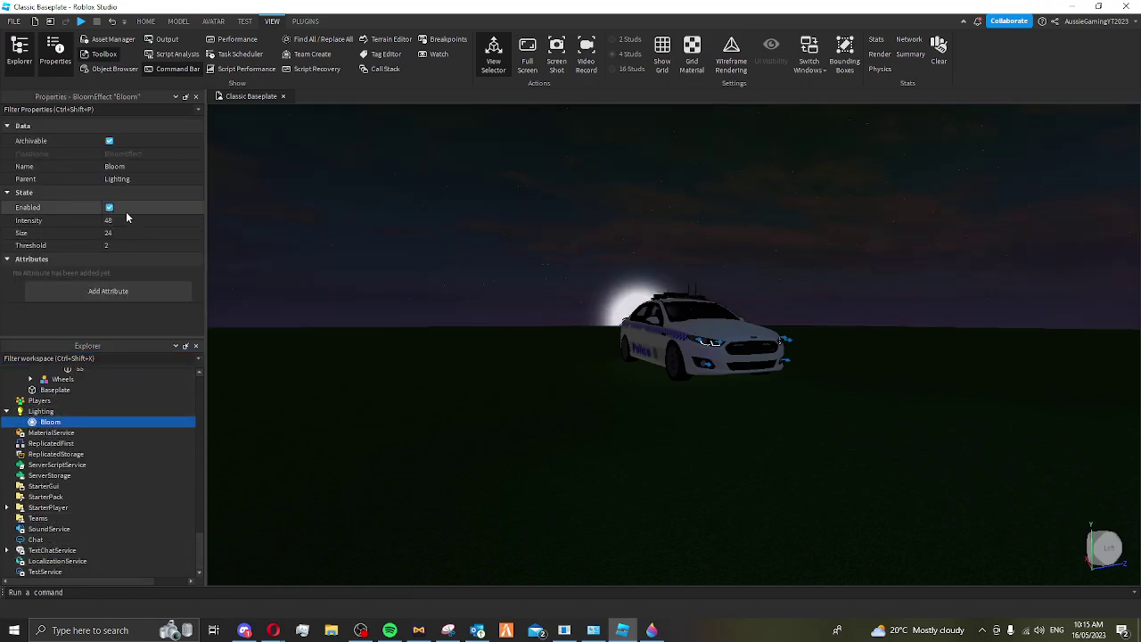
Set Bloom Intensity to 0, then 48, then back to 0 while viewing the headlight
left_click(128, 219)
type("0")
key("Return")
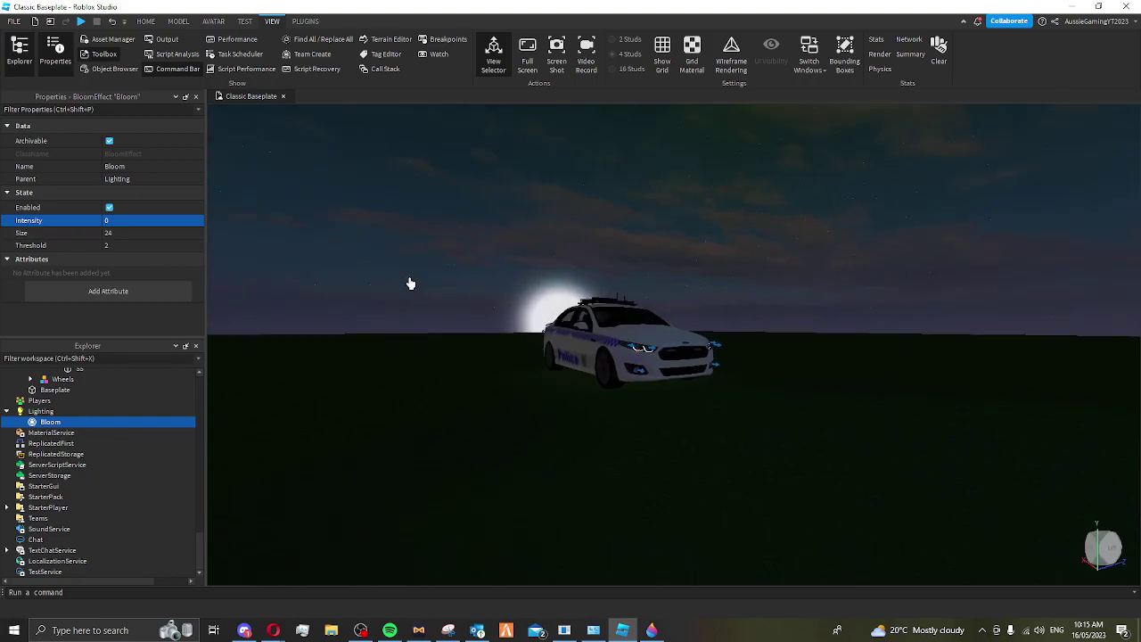
key("w")
key("d")
key("w")
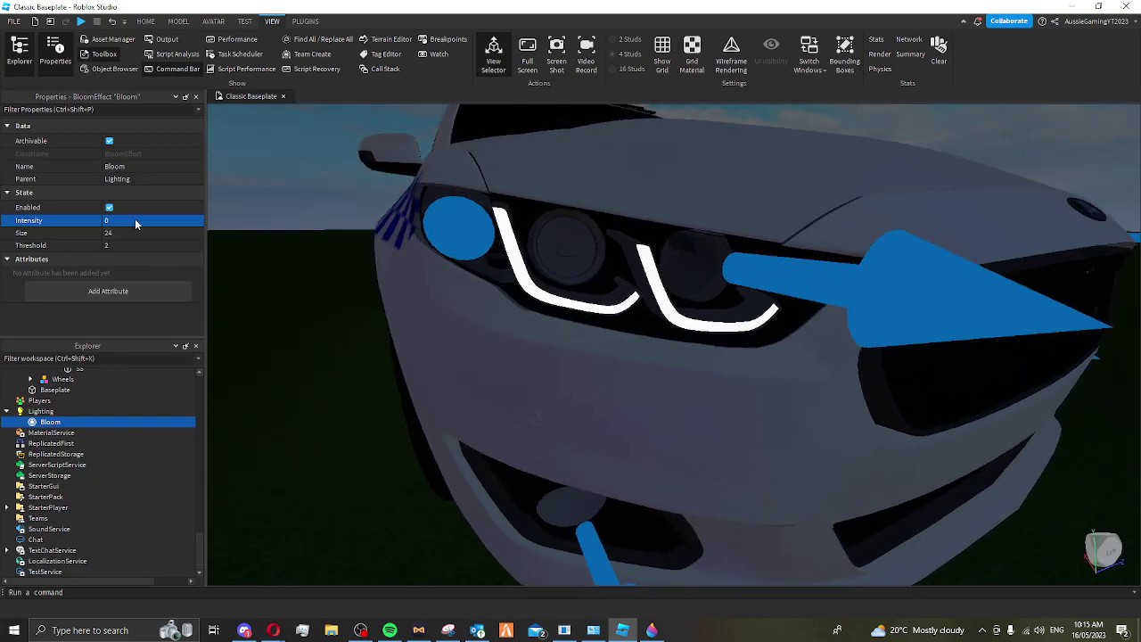
left_click(135, 219)
type("48")
key("Return")
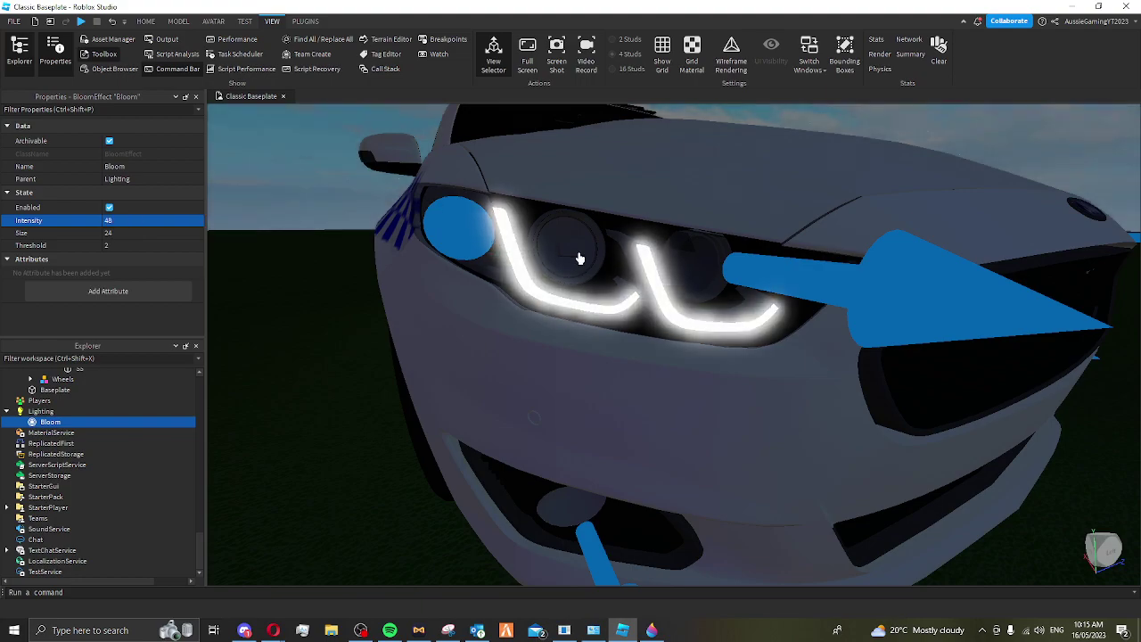
left_click(155, 220)
type("0")
key("Return")
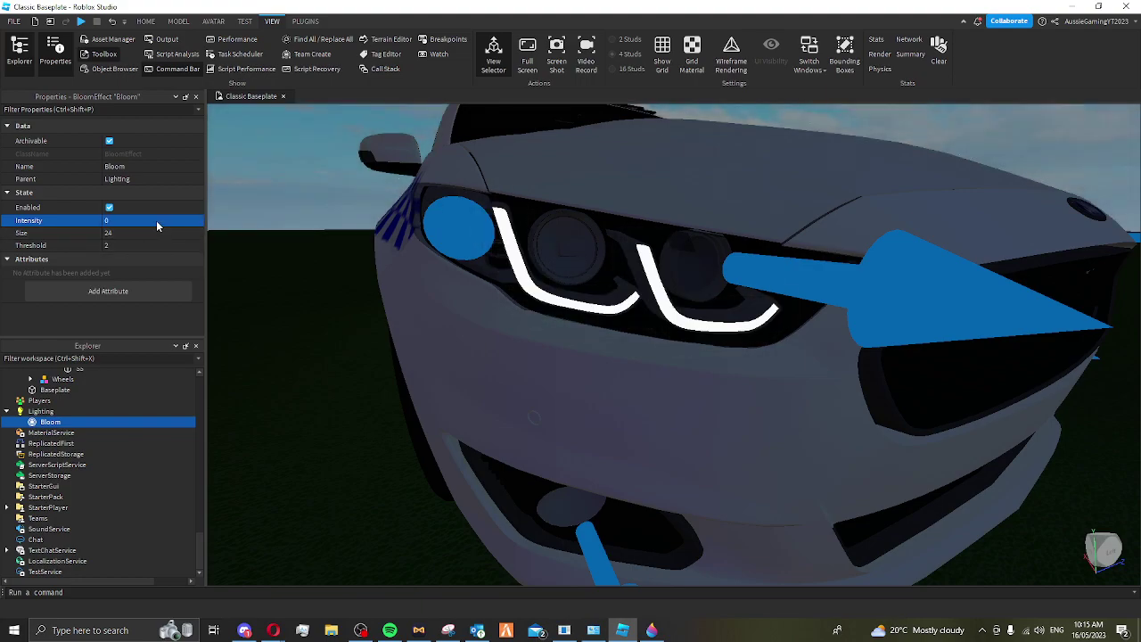
scroll(308, 422, "down", 10)
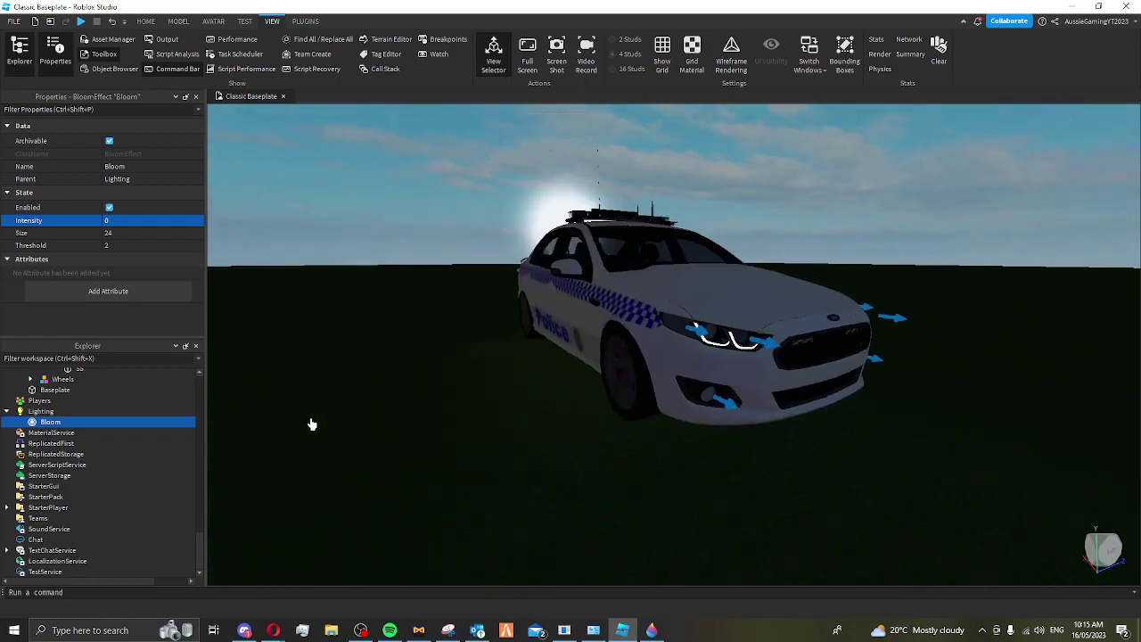
scroll(579, 329, "down", 2)
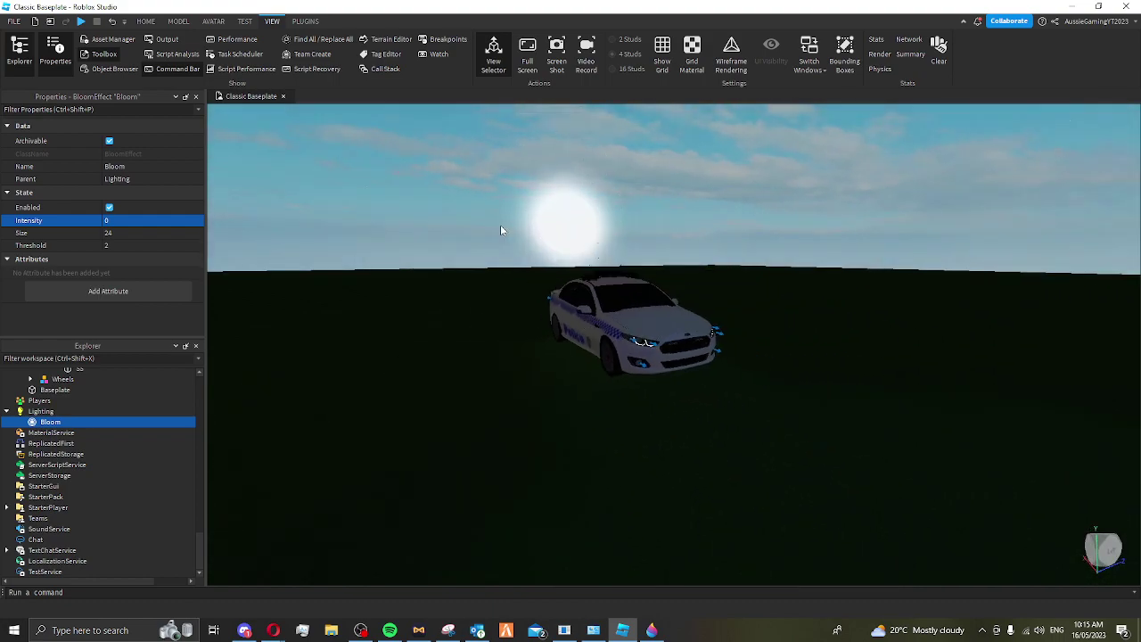
left_click(742, 363)
Deselect the police car and start a Play test, dismissing the Save File Failure warning
left_click(145, 23)
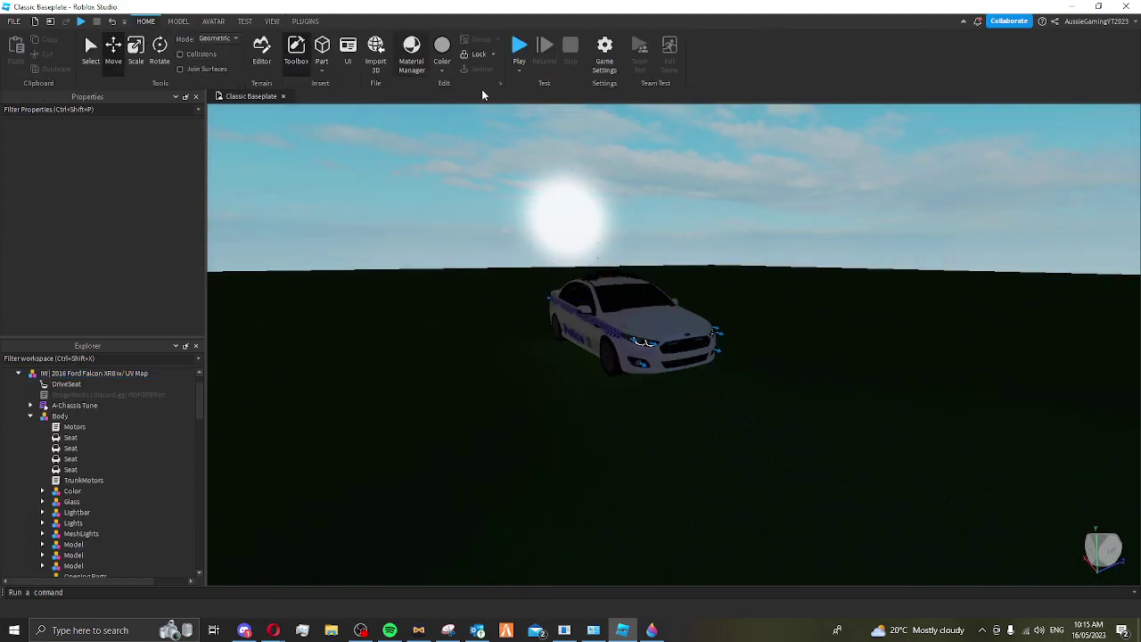
left_click(657, 308)
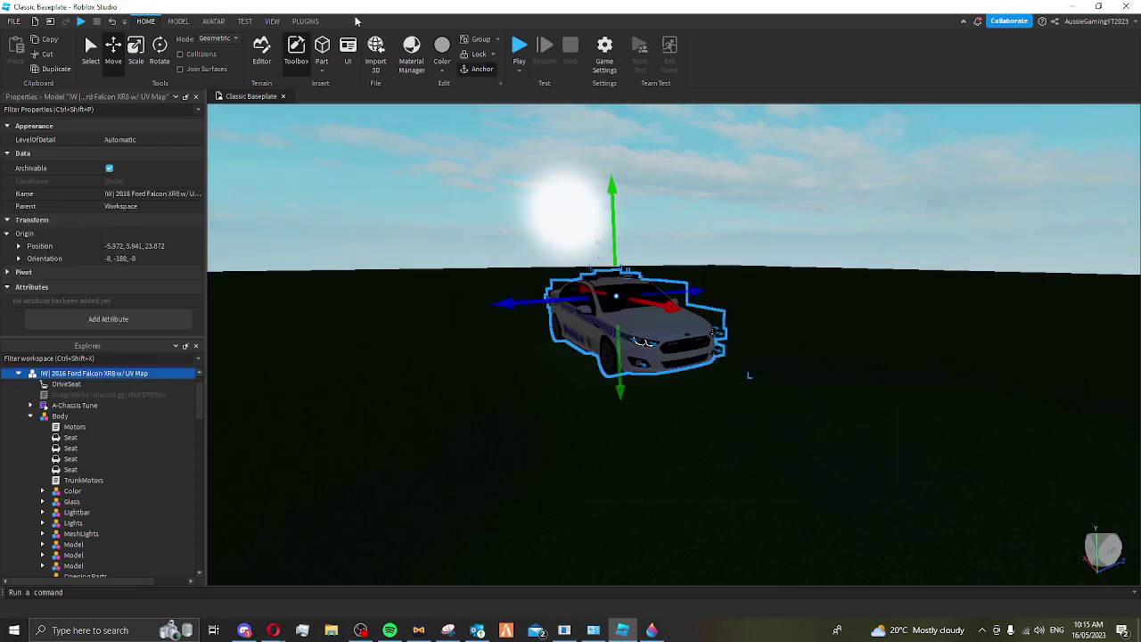
left_click(388, 332)
key("F5")
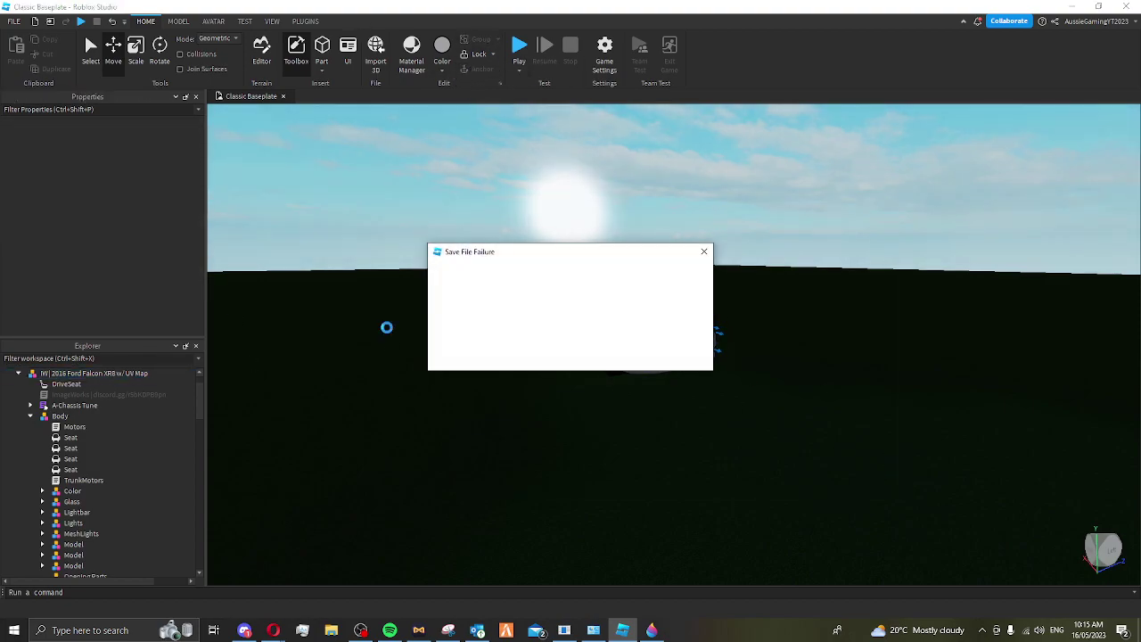
left_click(641, 337)
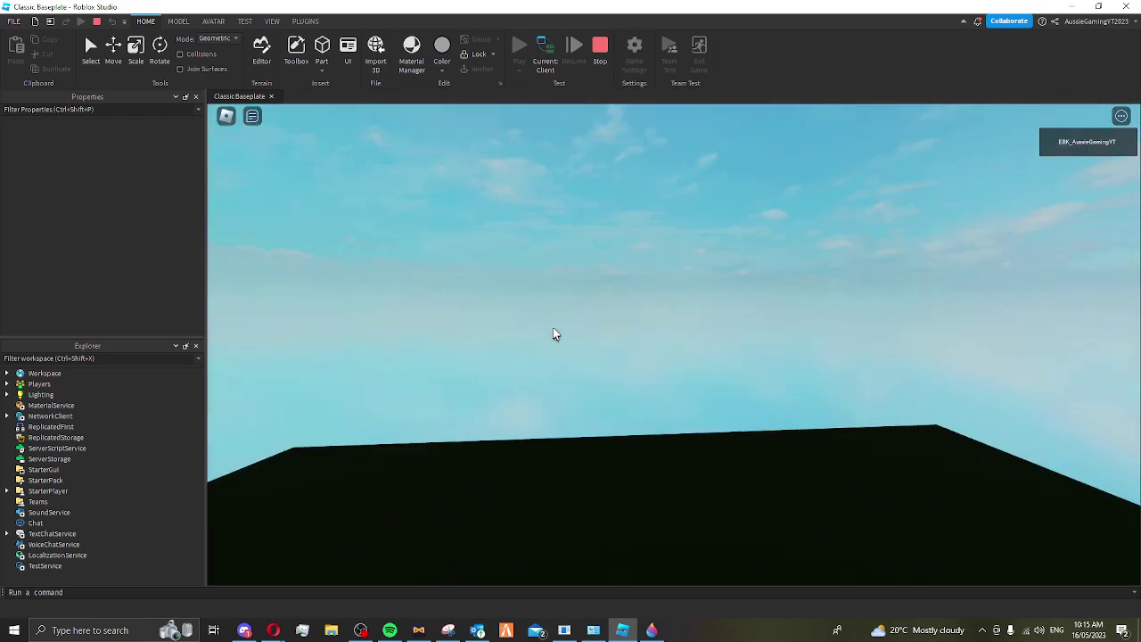
scroll(601, 266, "up", 5)
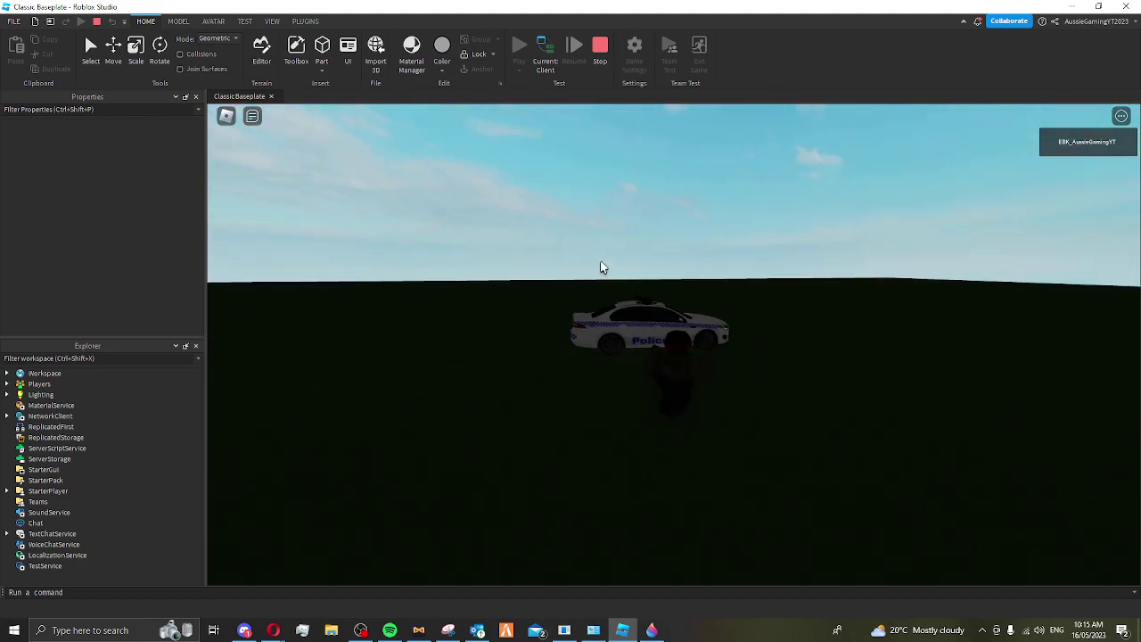
scroll(673, 345, "up", 3)
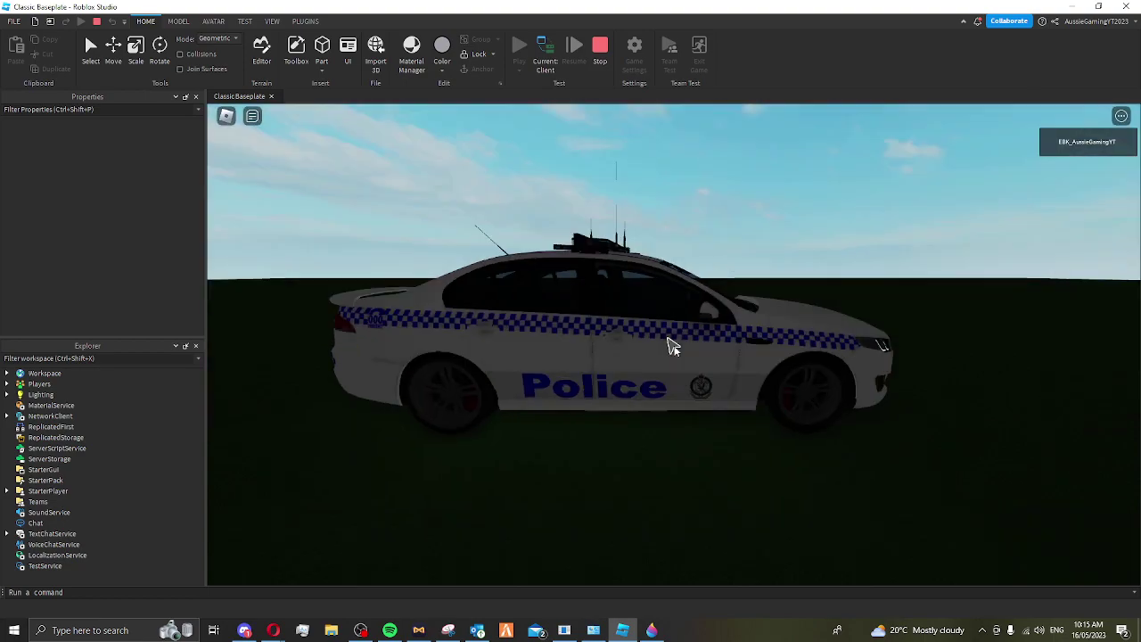
Walk the avatar to the police Falcon's front door and get in
key("w")
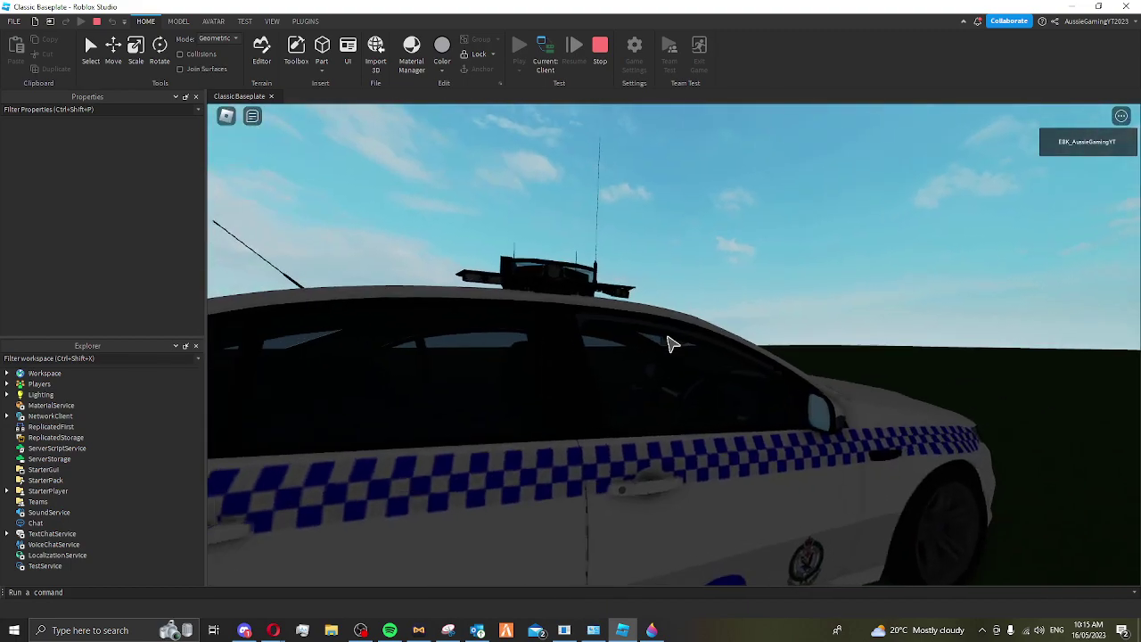
key("w")
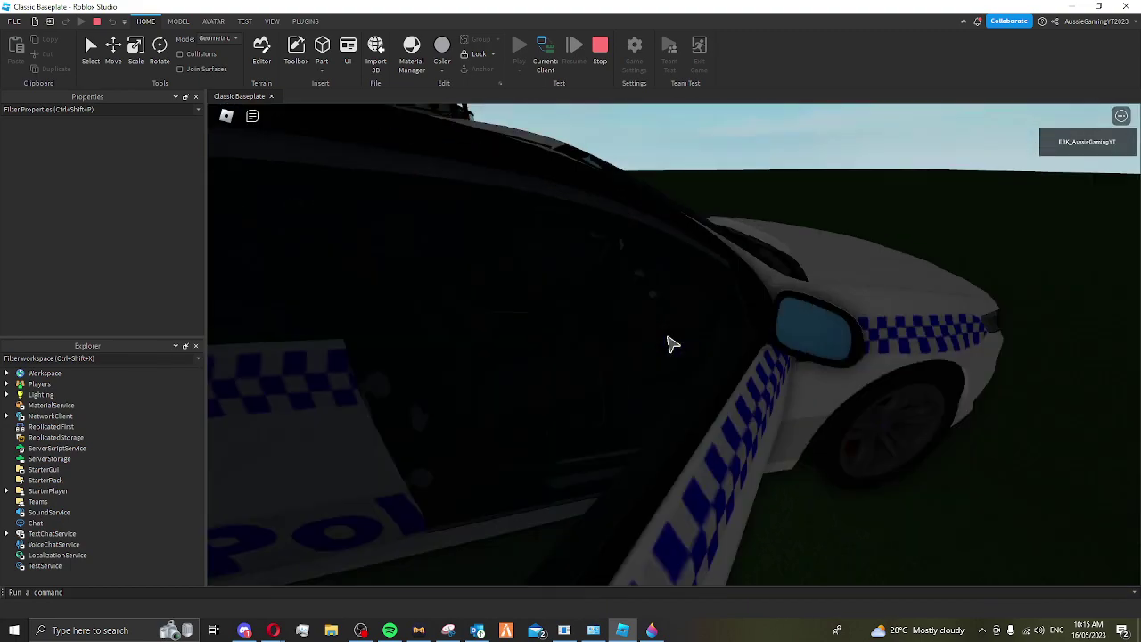
key("e")
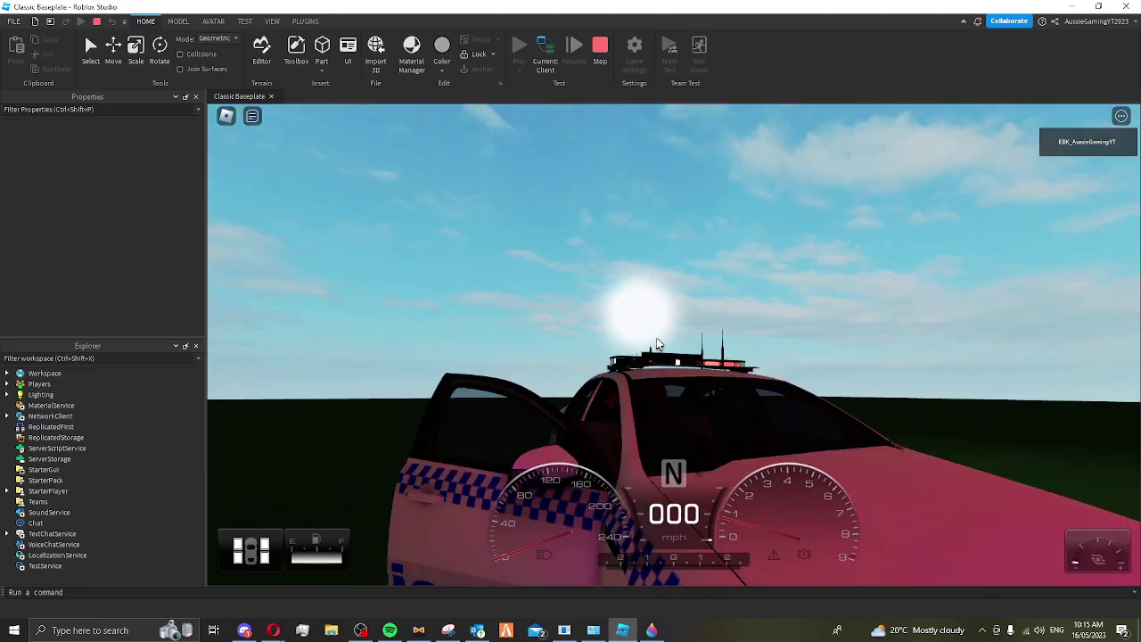
scroll(656, 344, "up", 5)
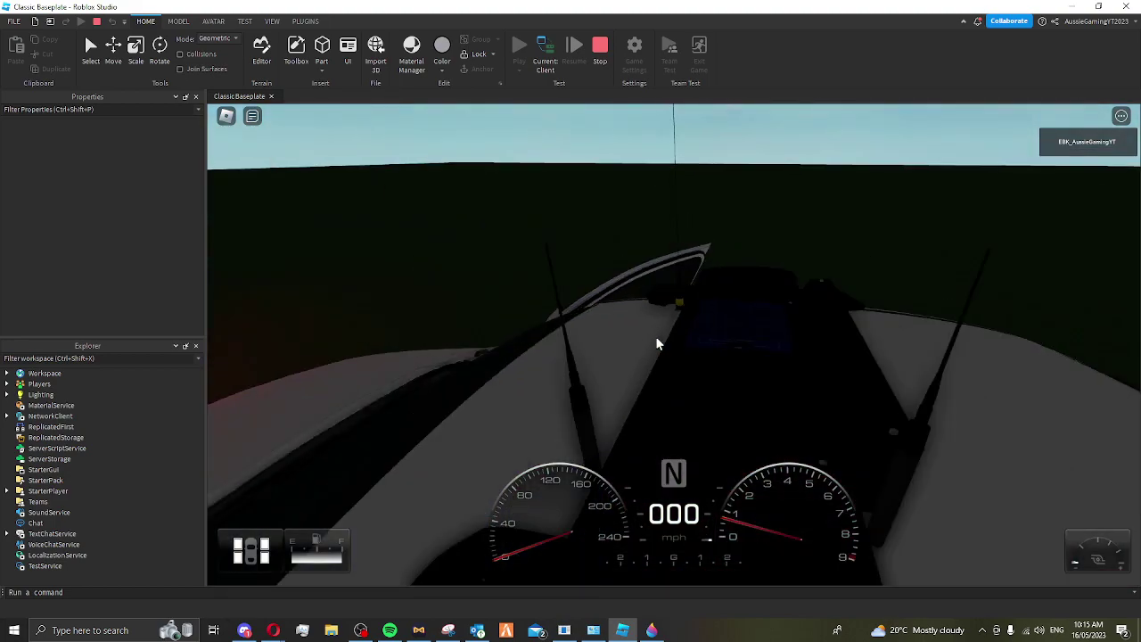
scroll(656, 344, "down", 3)
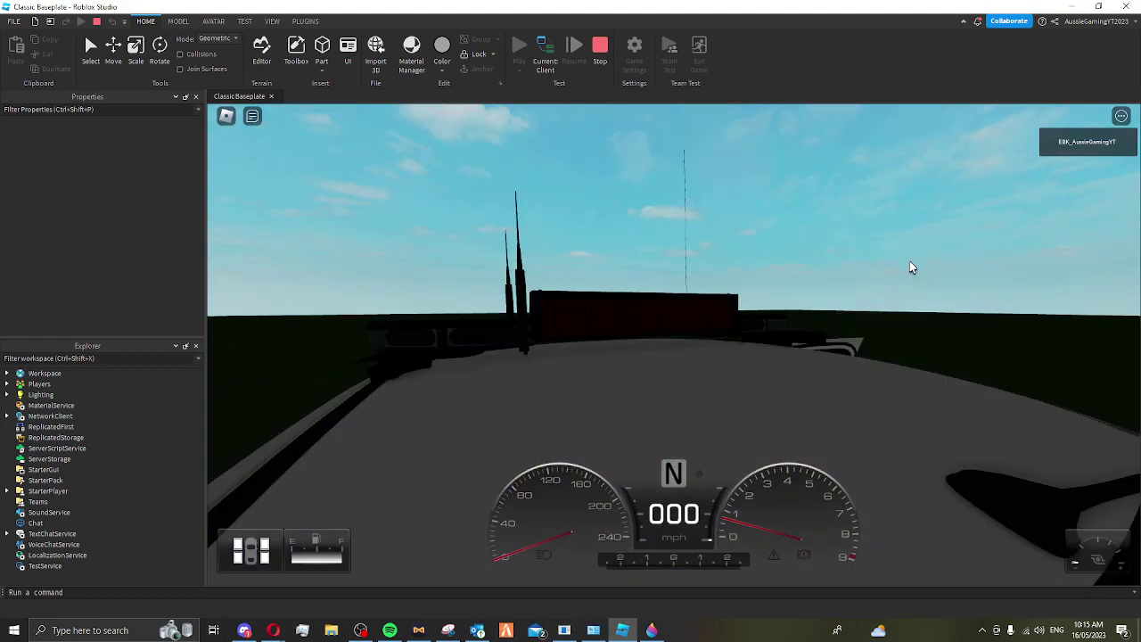
Enlarge a sheriff-car photo in the Discord DM, then return to the Roblox Studio playtest
key("alt+Tab")
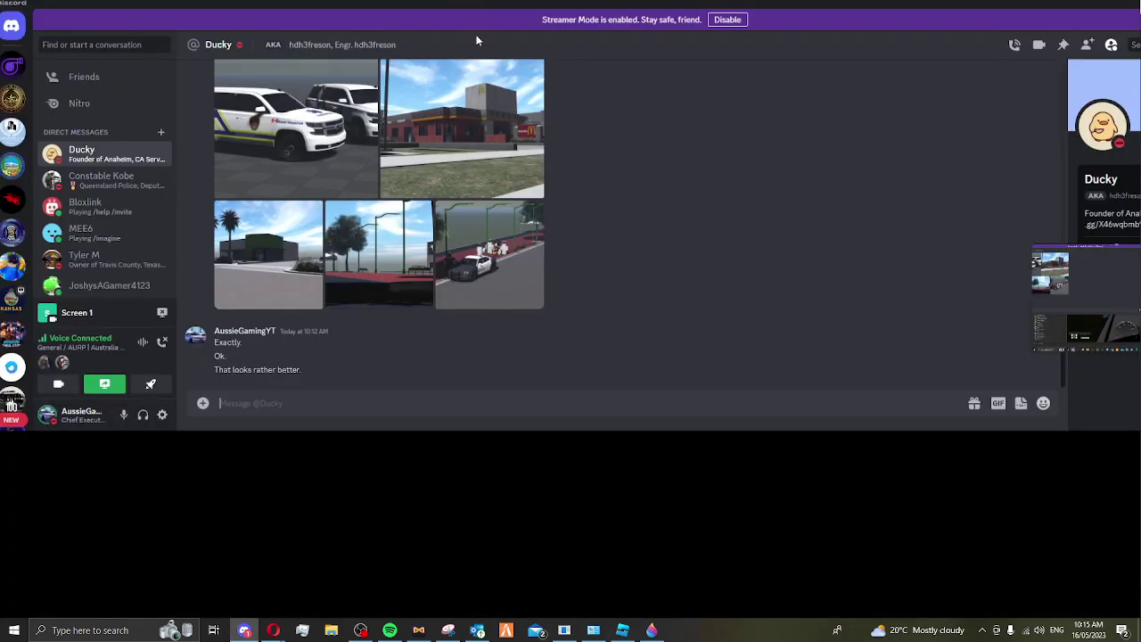
scroll(563, 285, "up", 2)
scroll(498, 277, "up", 1)
scroll(497, 283, "up", 3)
scroll(414, 268, "up", 2)
scroll(401, 290, "up", 3)
mouse_move(457, 421)
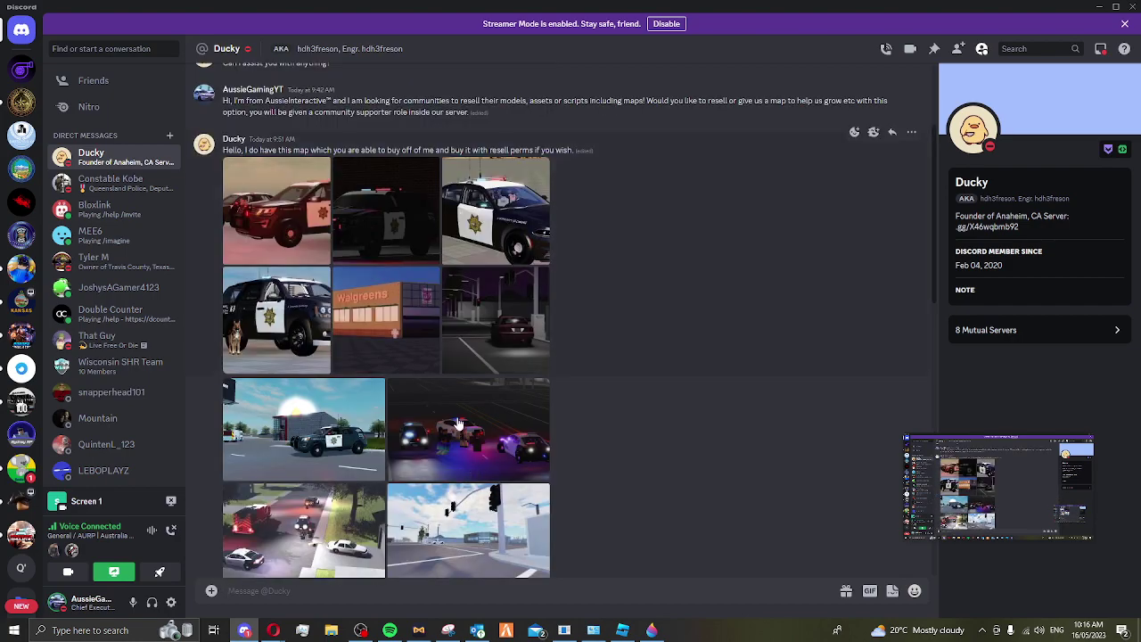
left_click(502, 266)
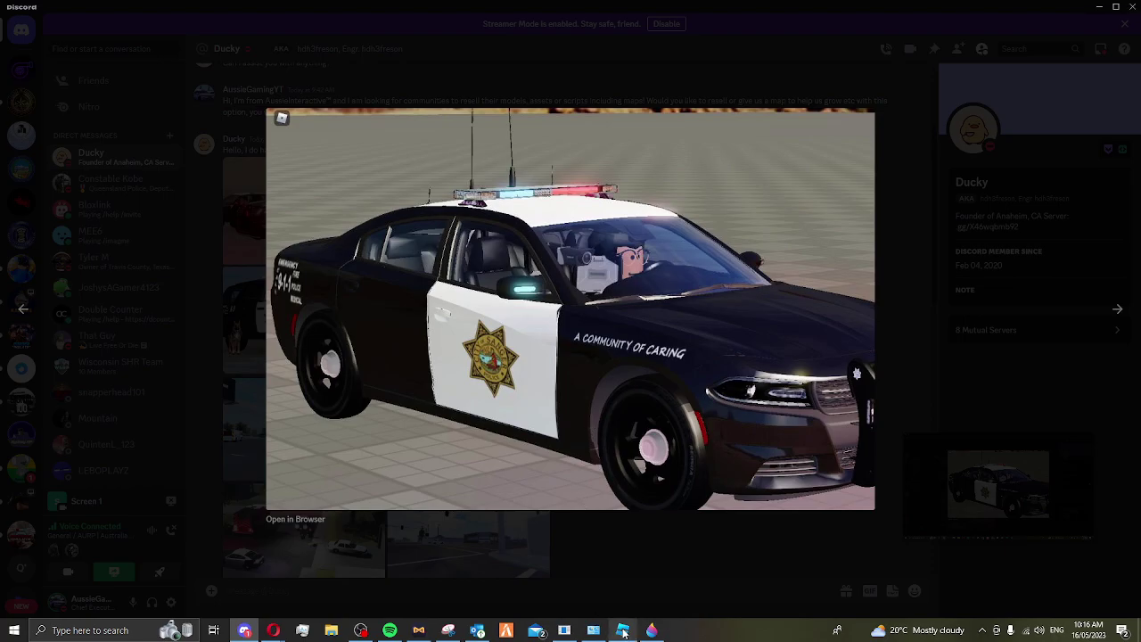
left_click(624, 630)
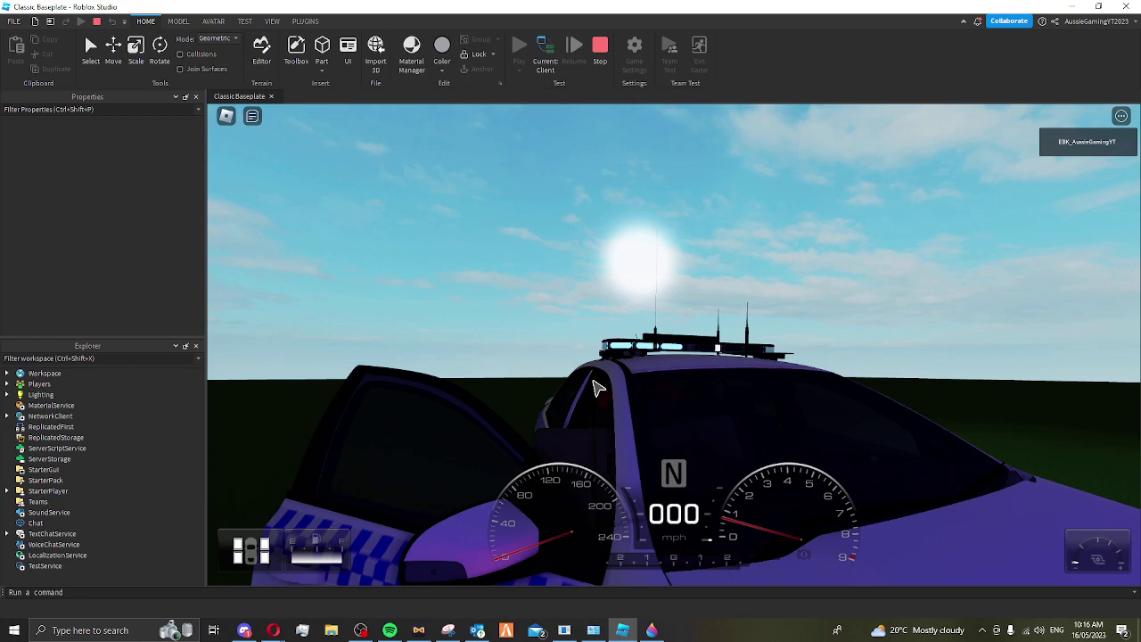
Shift the police car into first gear and view it from the side, roof and front
right_click_drag(597, 388, 598, 388)
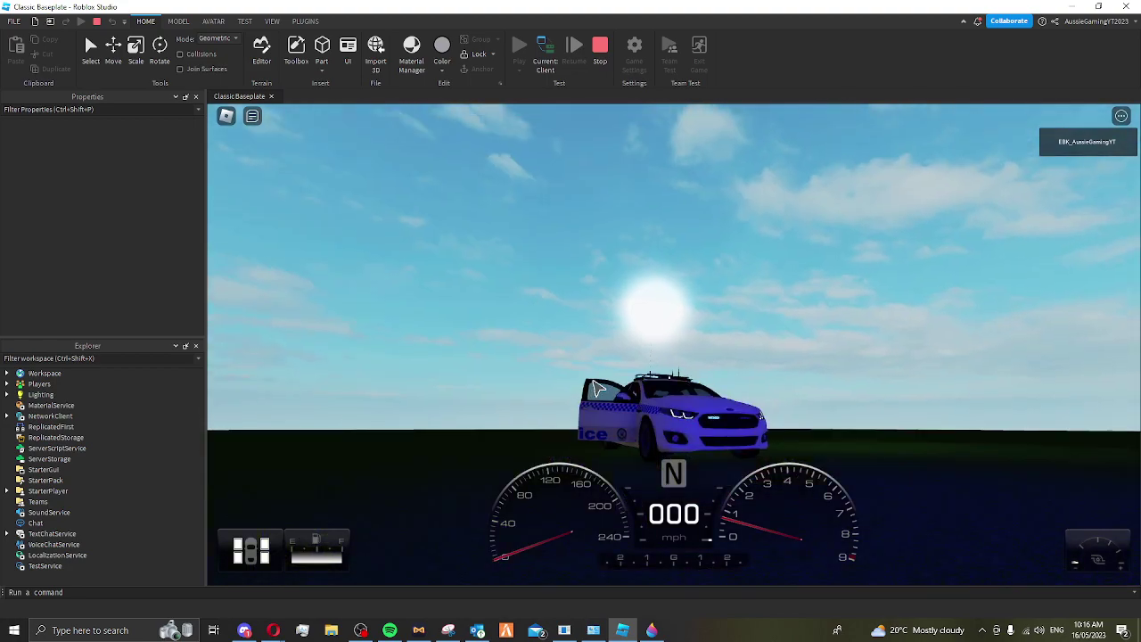
right_click_drag(616, 331, 616, 330)
key("e")
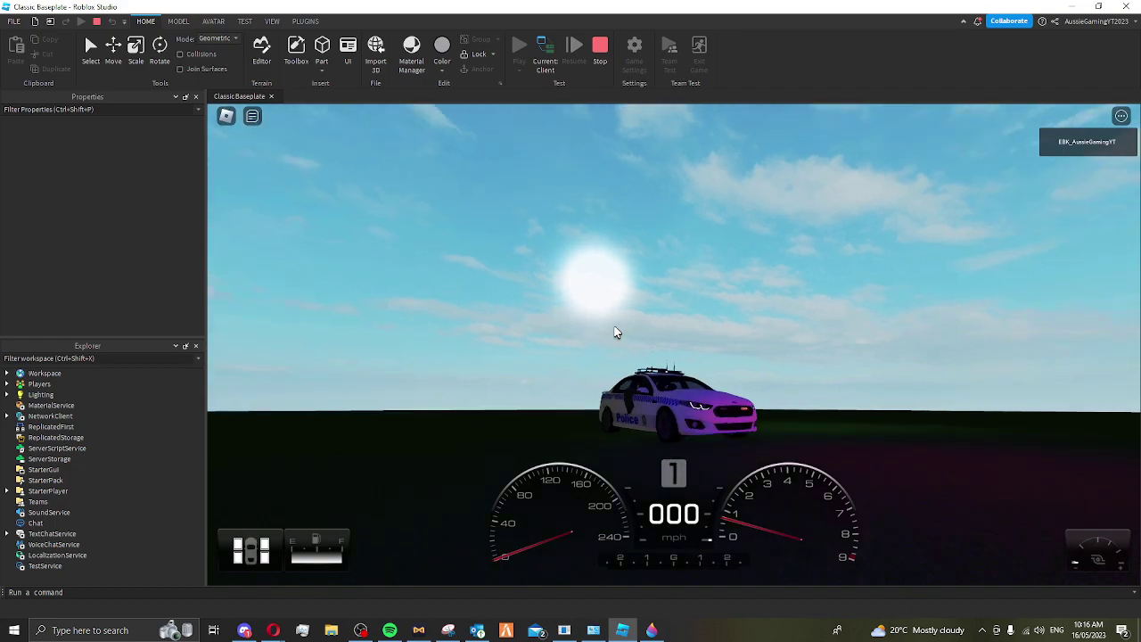
scroll(615, 333, "up", 5)
scroll(615, 333, "up", 3)
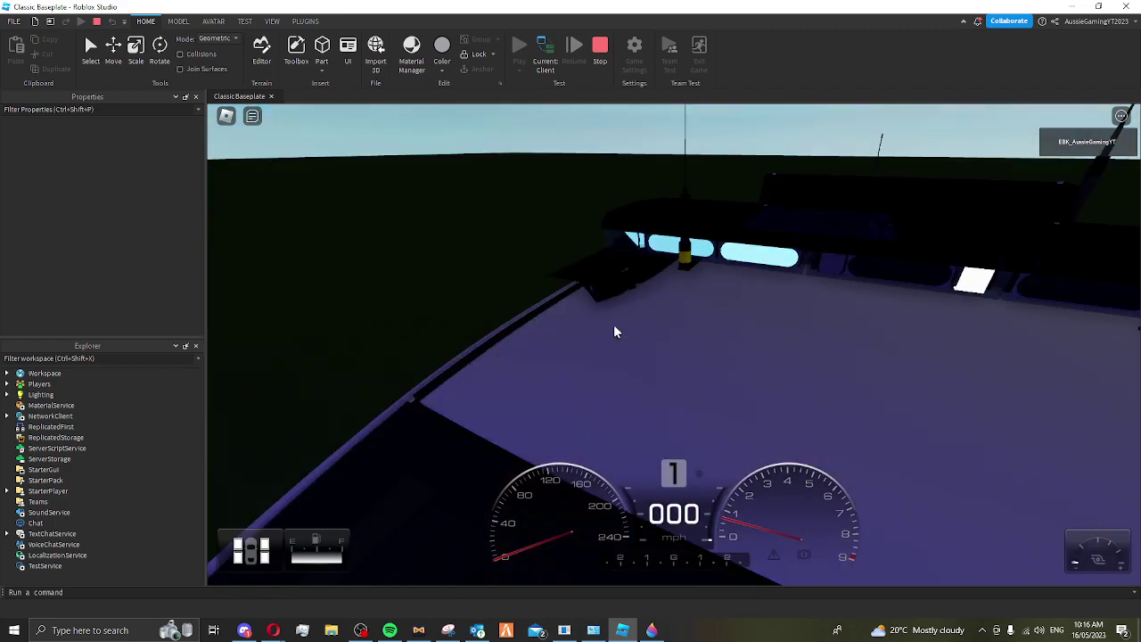
right_click_drag(613, 332, 613, 332)
scroll(613, 331, "down", 3)
scroll(616, 333, "up", 2)
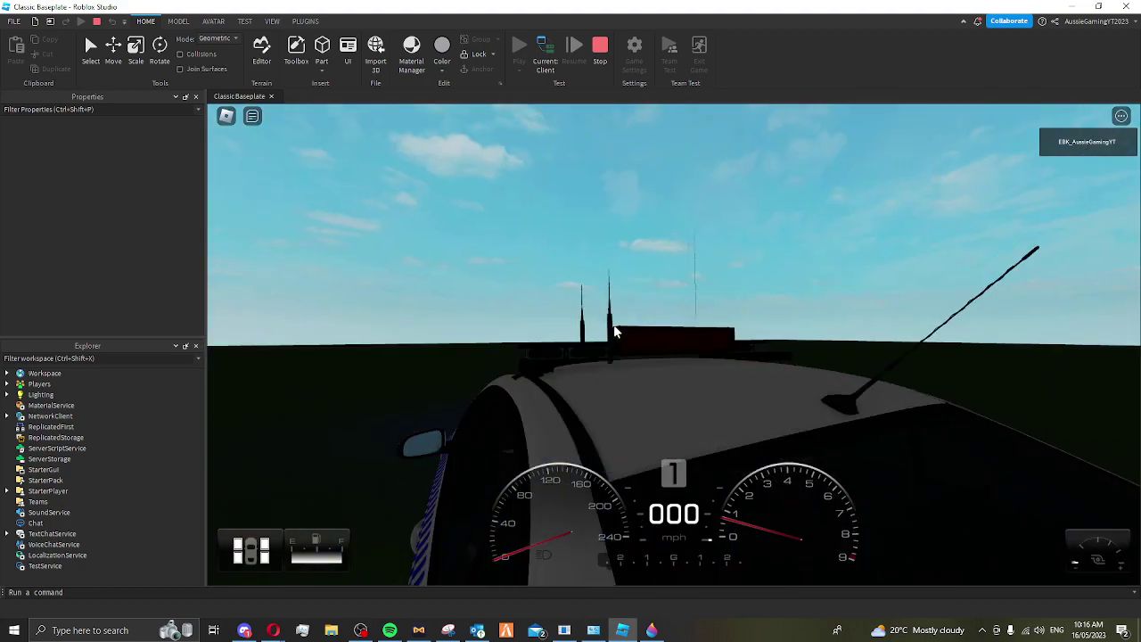
scroll(614, 332, "down", 3)
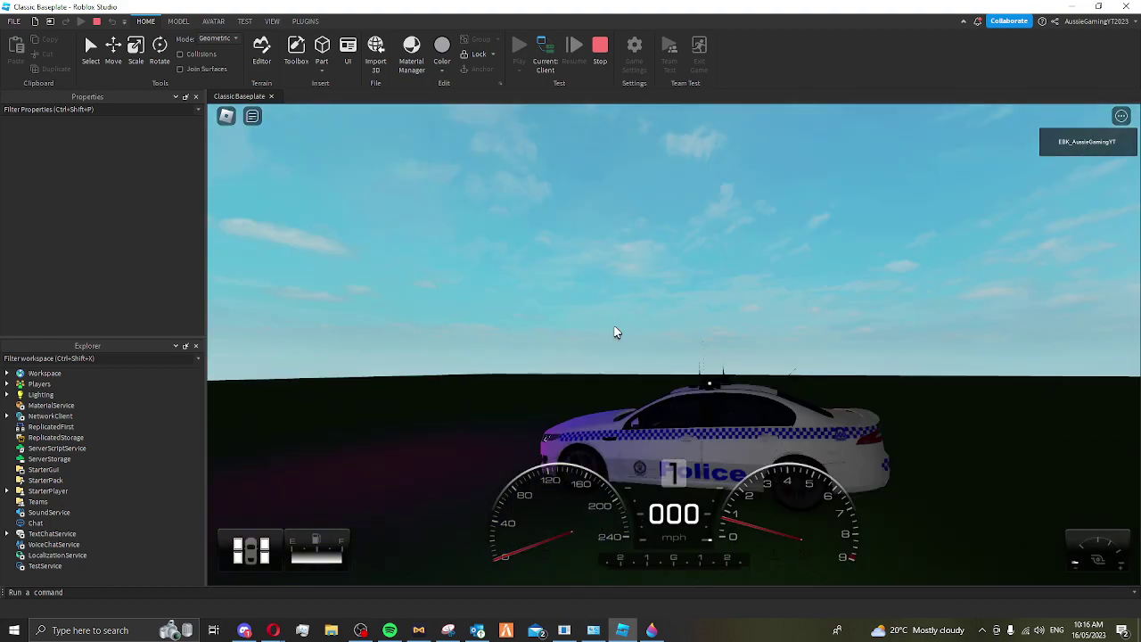
right_click_drag(615, 332, 614, 331)
scroll(615, 331, "down", 2)
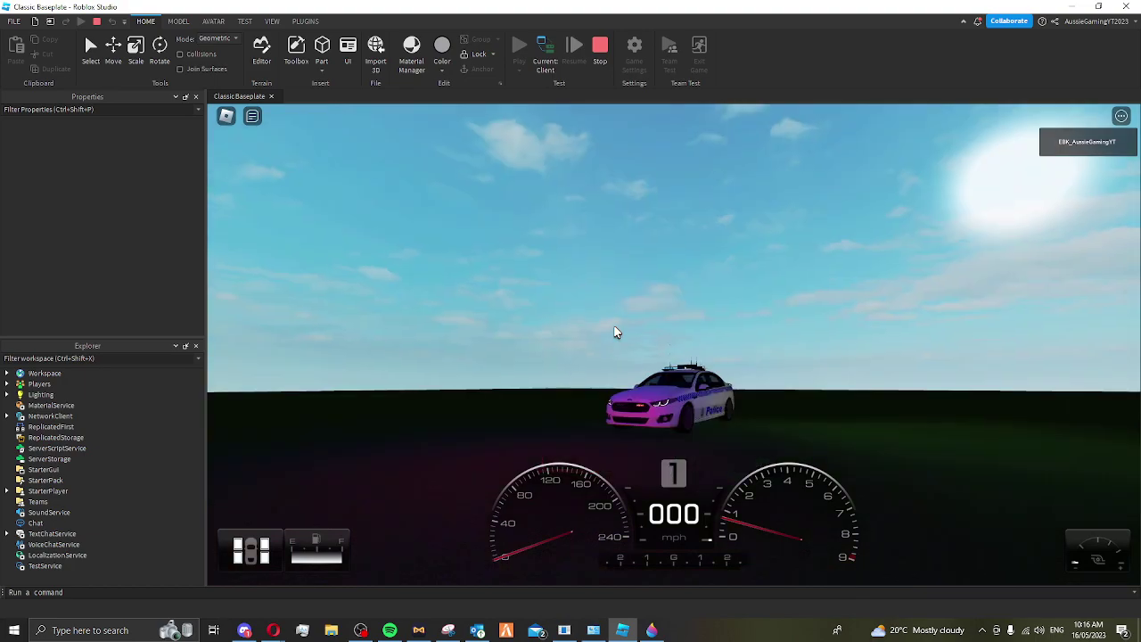
scroll(615, 332, "up", 2)
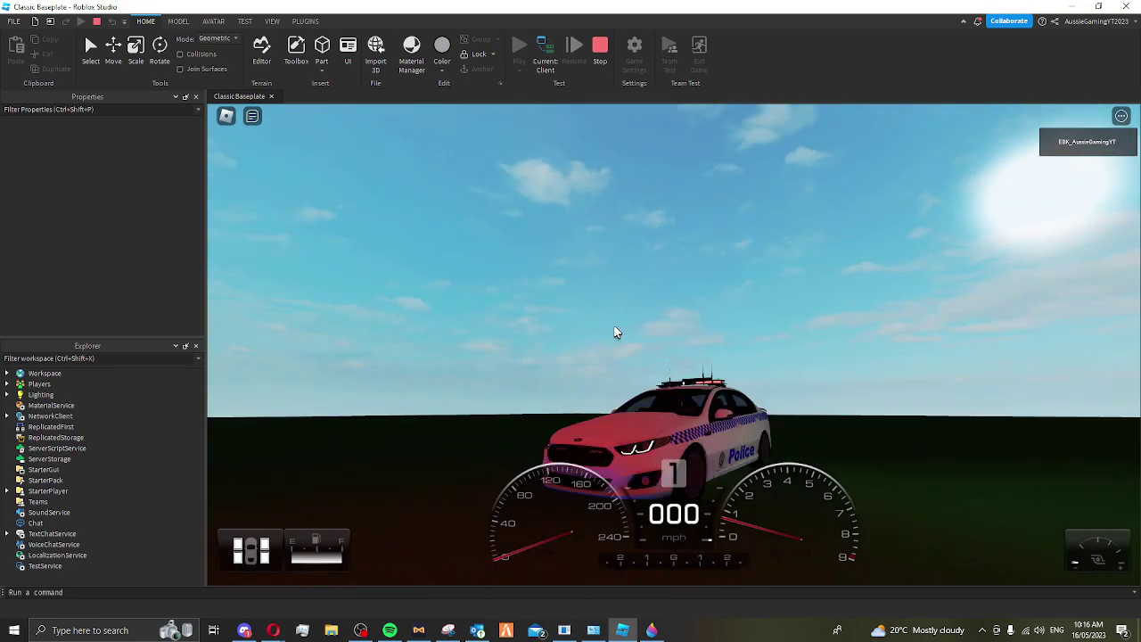
right_click_drag(615, 333, 614, 332)
Exit the car and circle the parked police Falcon, ending with its front facing the camera
key("space")
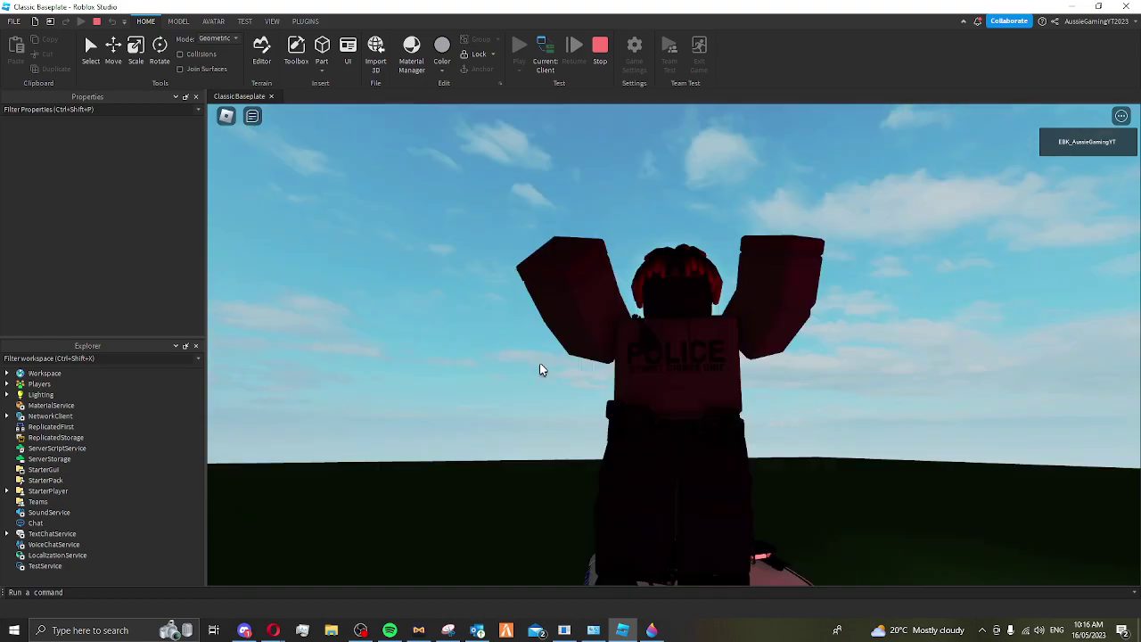
right_click_drag(540, 362, 673, 343)
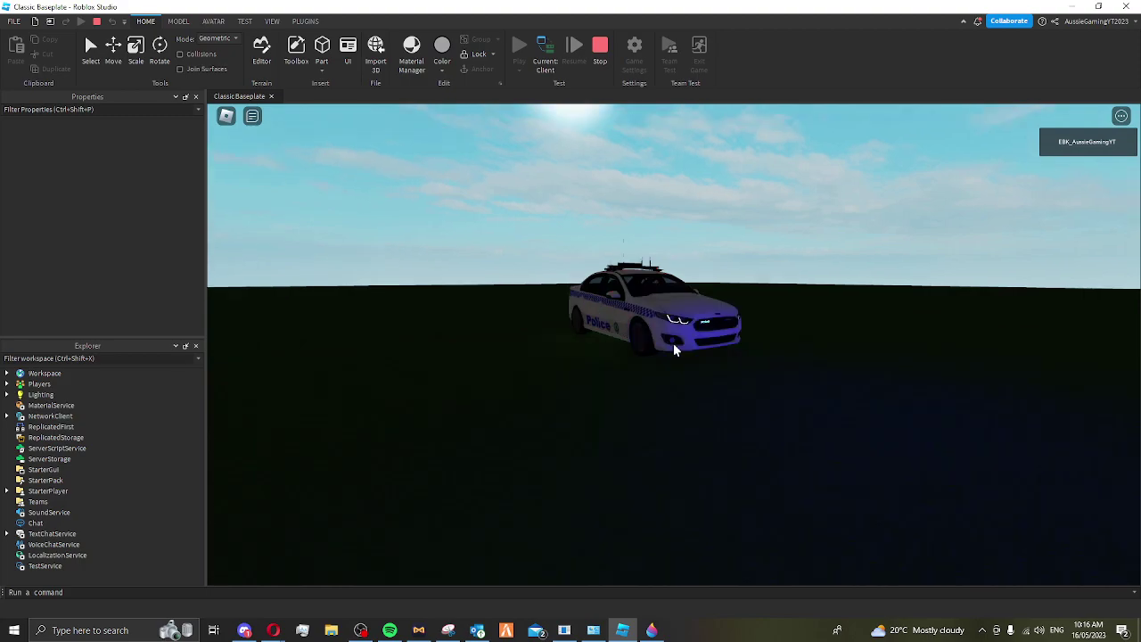
right_click_drag(674, 343, 675, 351)
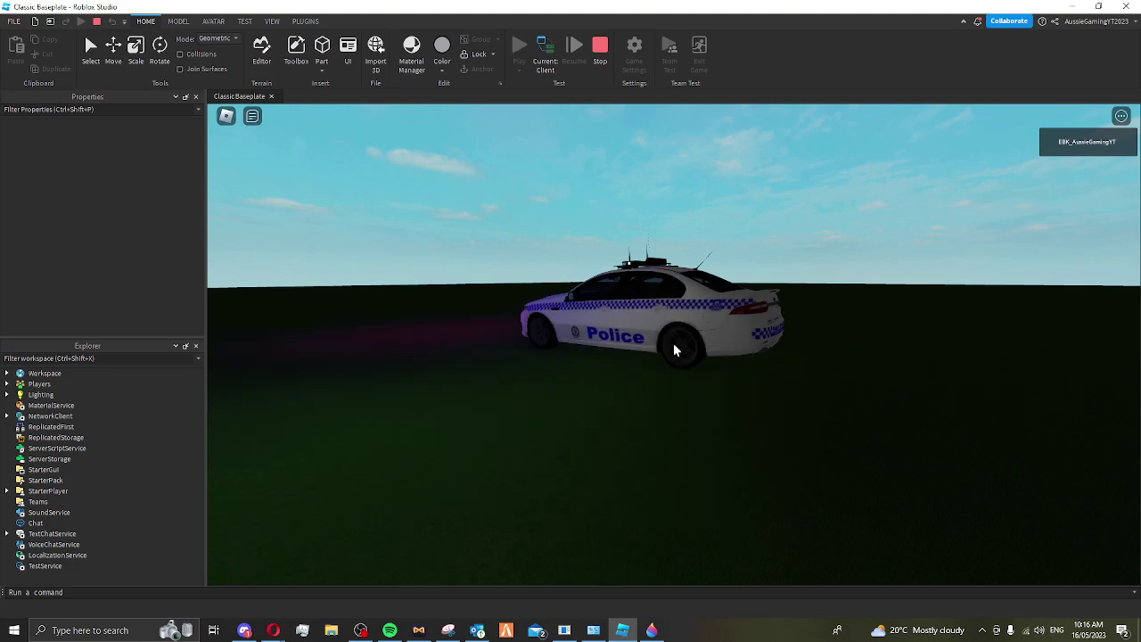
right_click_drag(673, 343, 673, 343)
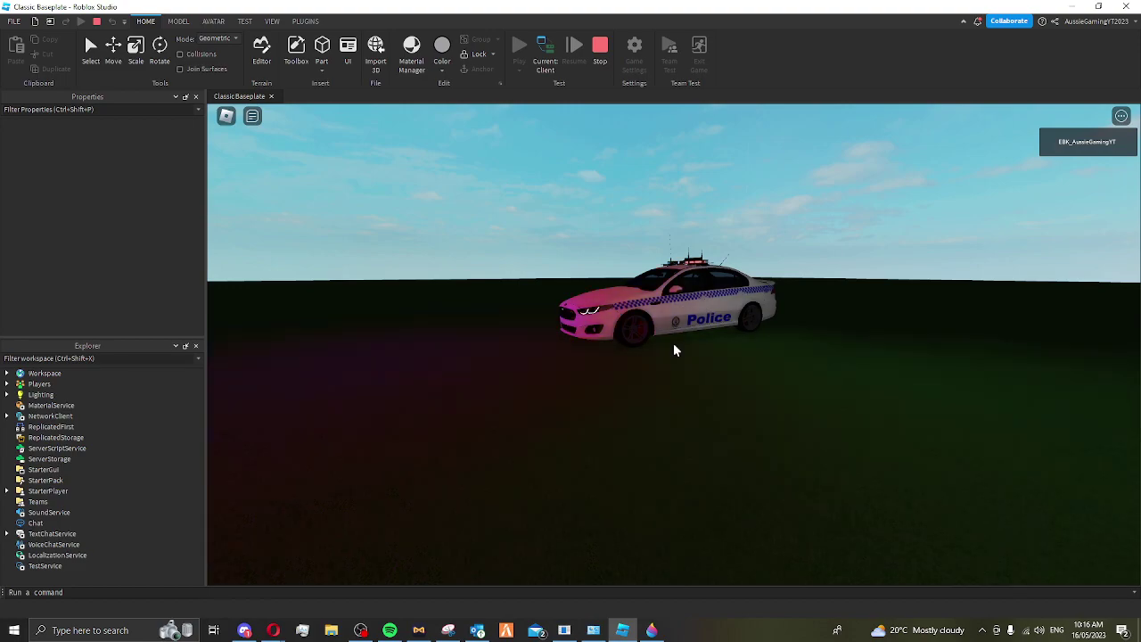
right_click_drag(674, 343, 673, 343)
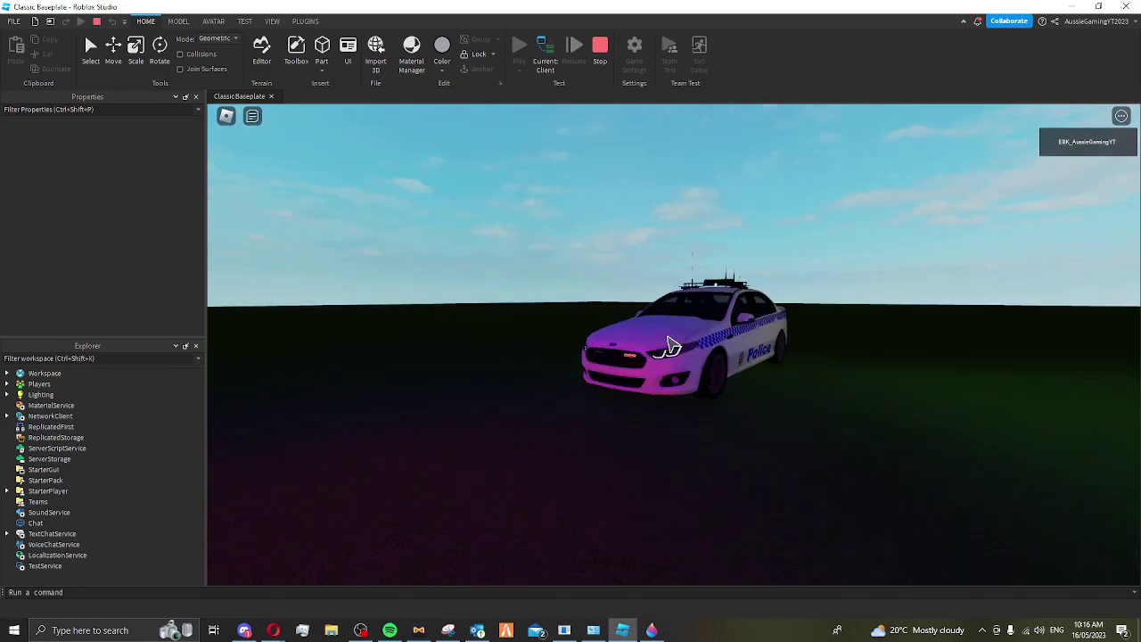
scroll(674, 344, "up", 3)
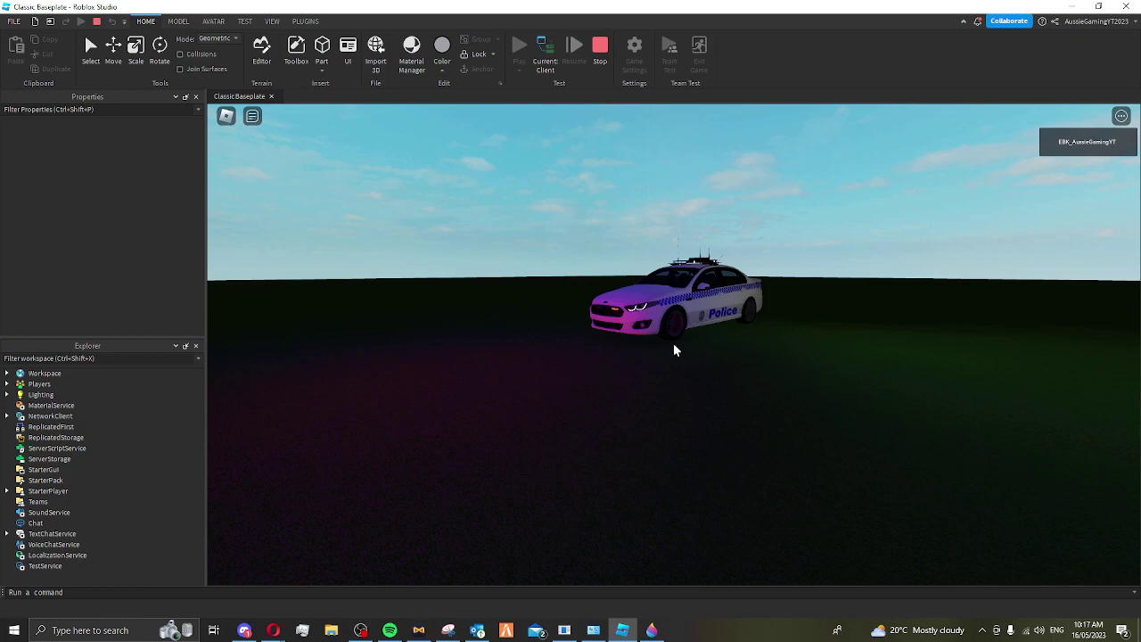
scroll(674, 344, "down", 2)
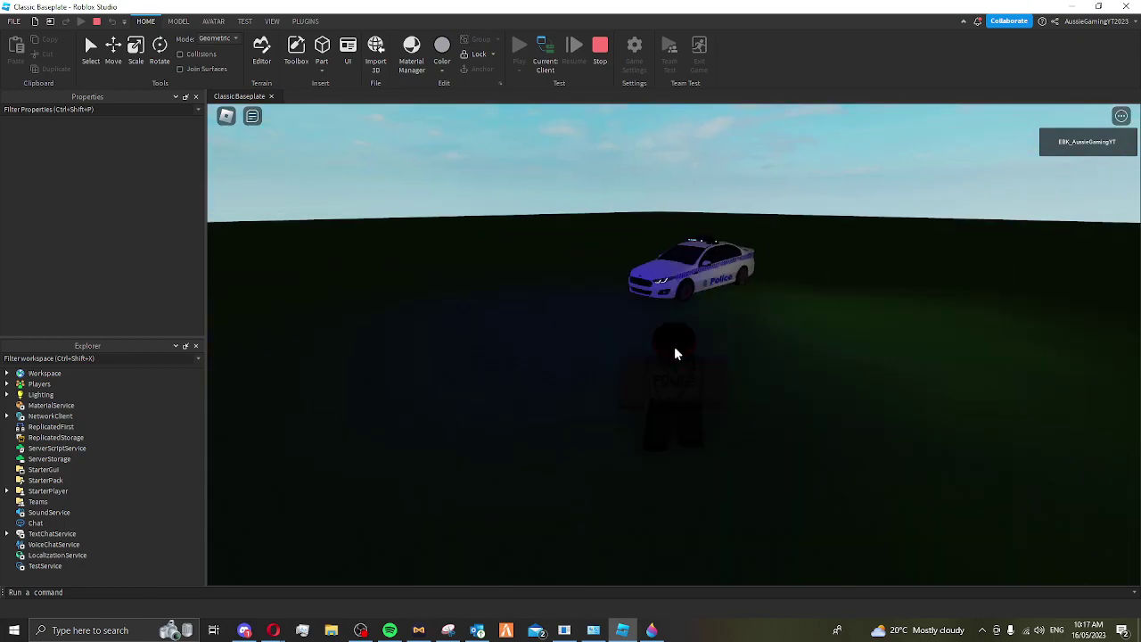